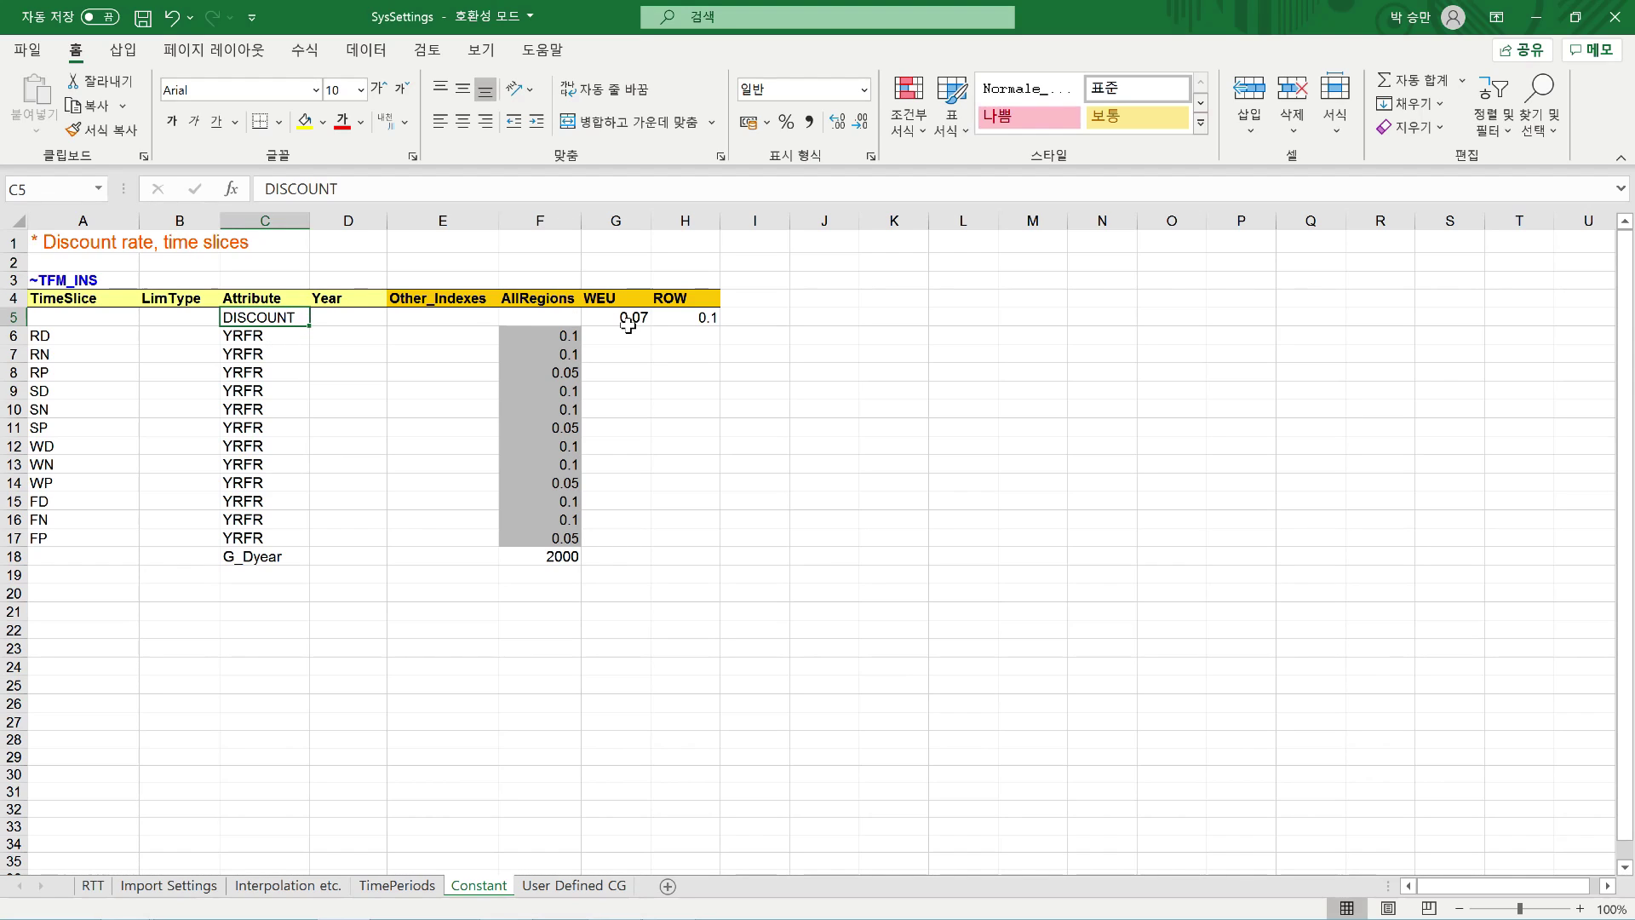
# Examine the DISCOUNT rates for the WEU and ROW regions and the G_Dyear entry on the Constant sheet
pyautogui.click(611, 300)
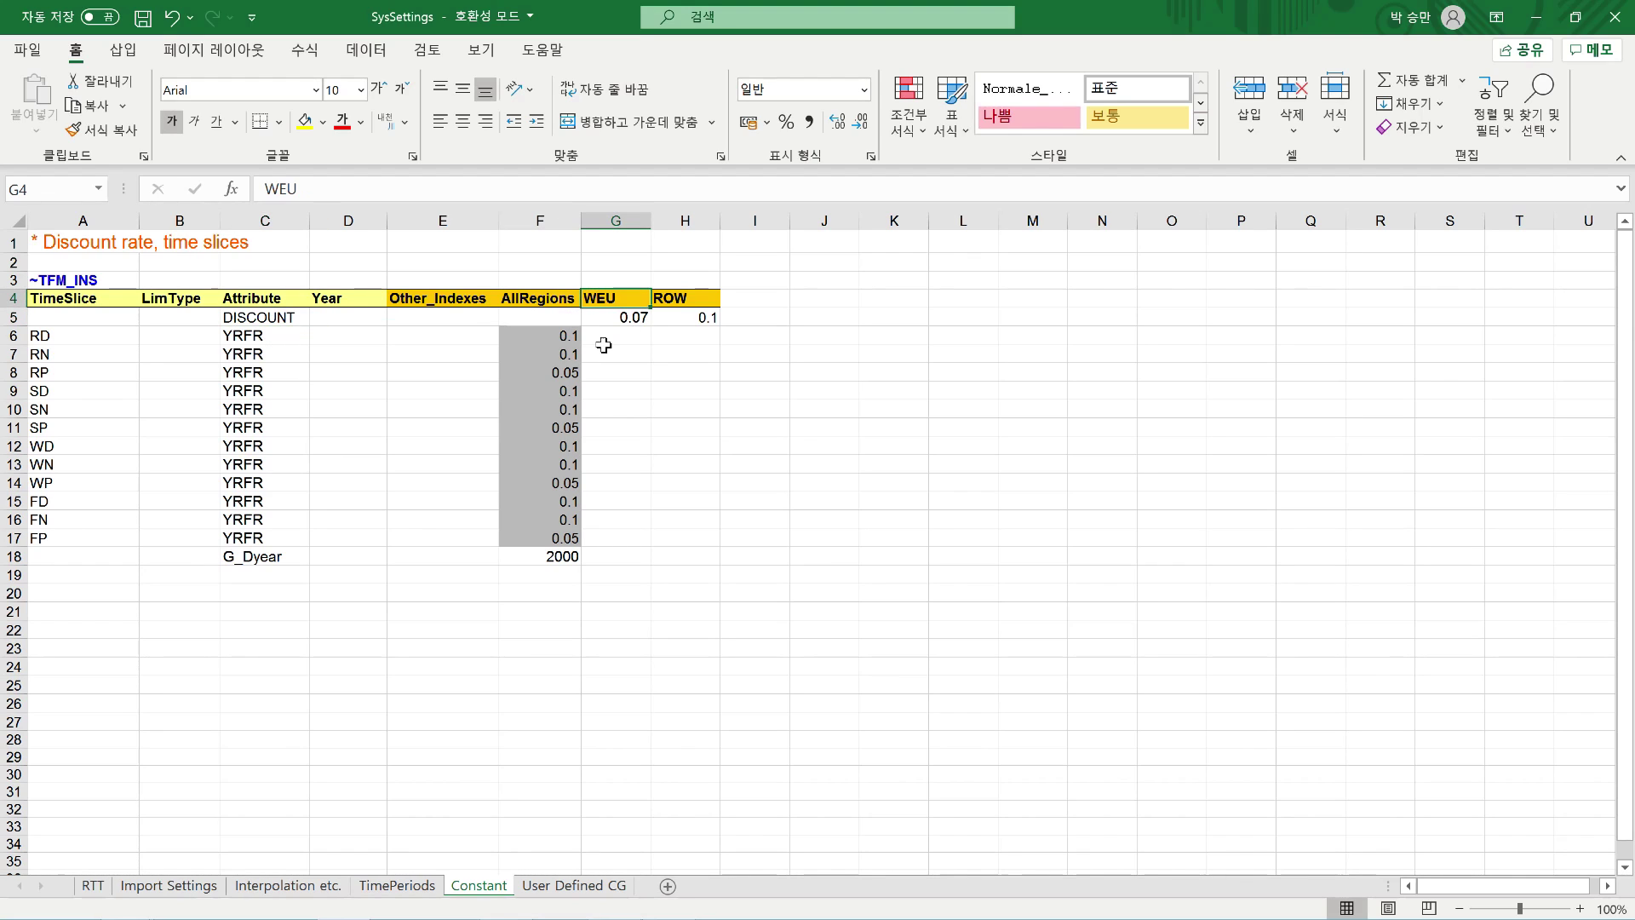
pyautogui.click(633, 324)
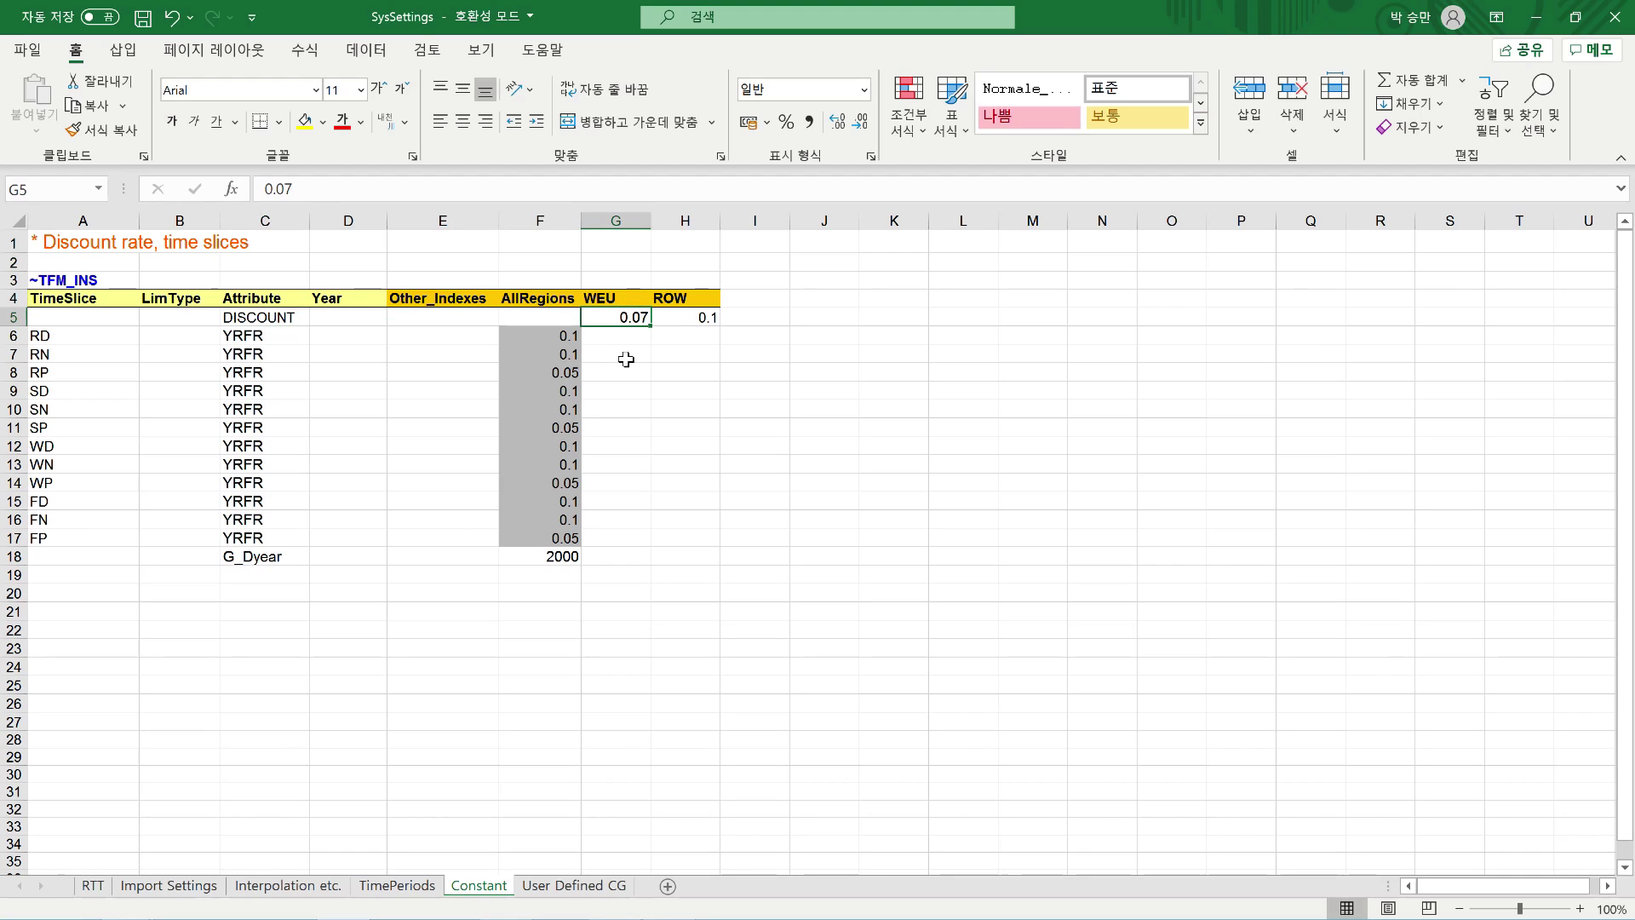
pyautogui.click(693, 322)
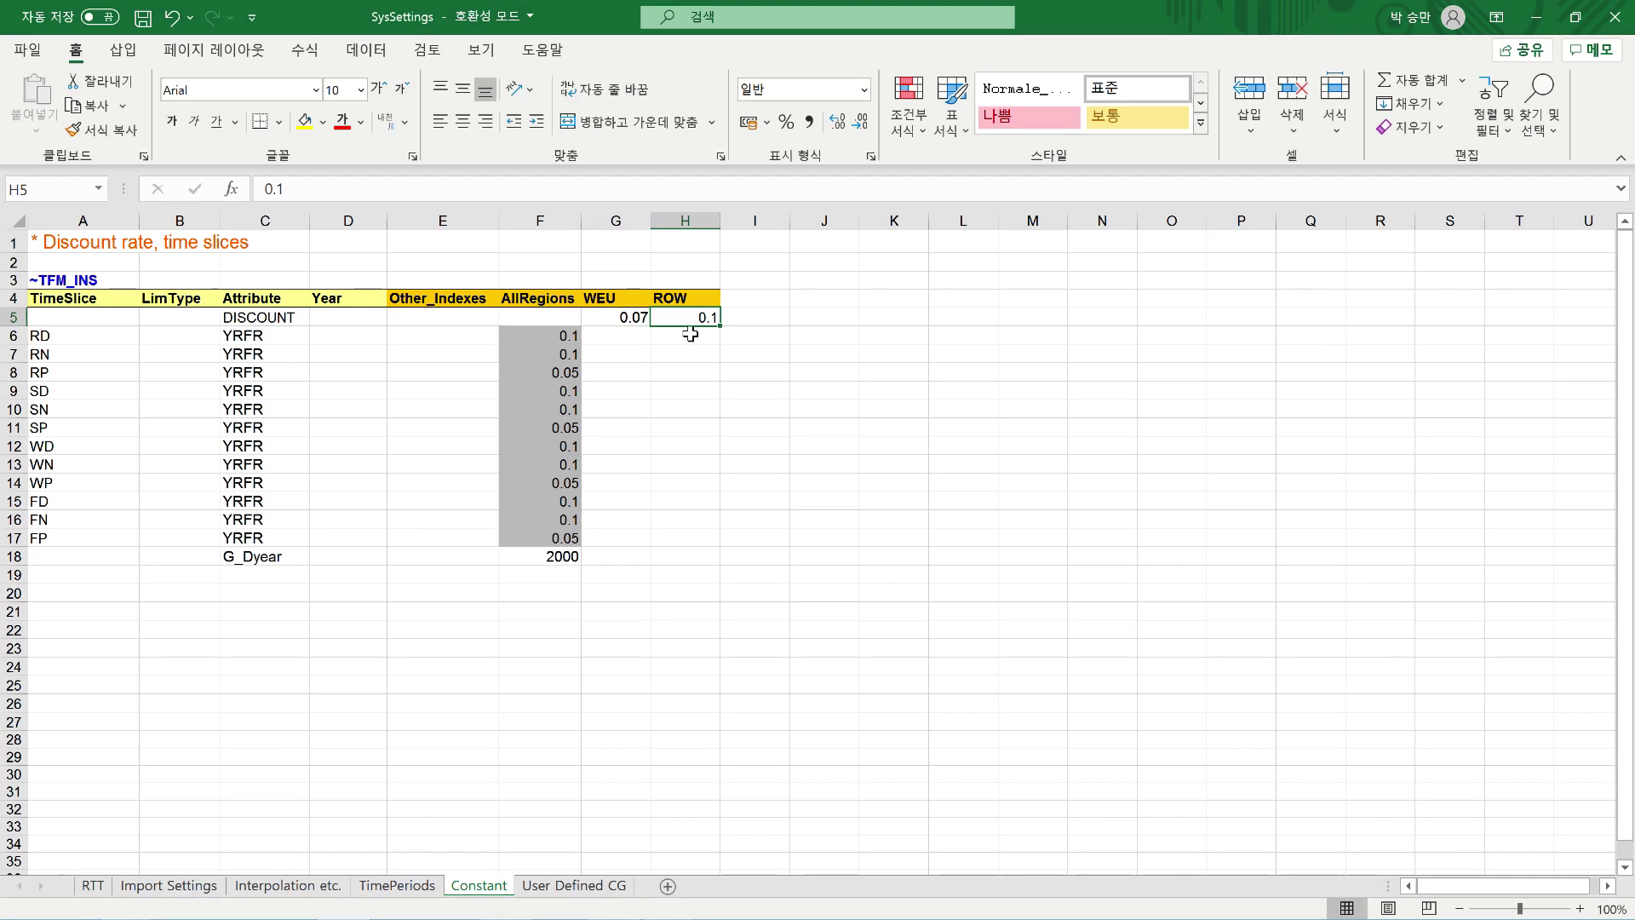
pyautogui.click(270, 320)
pyautogui.click(314, 538)
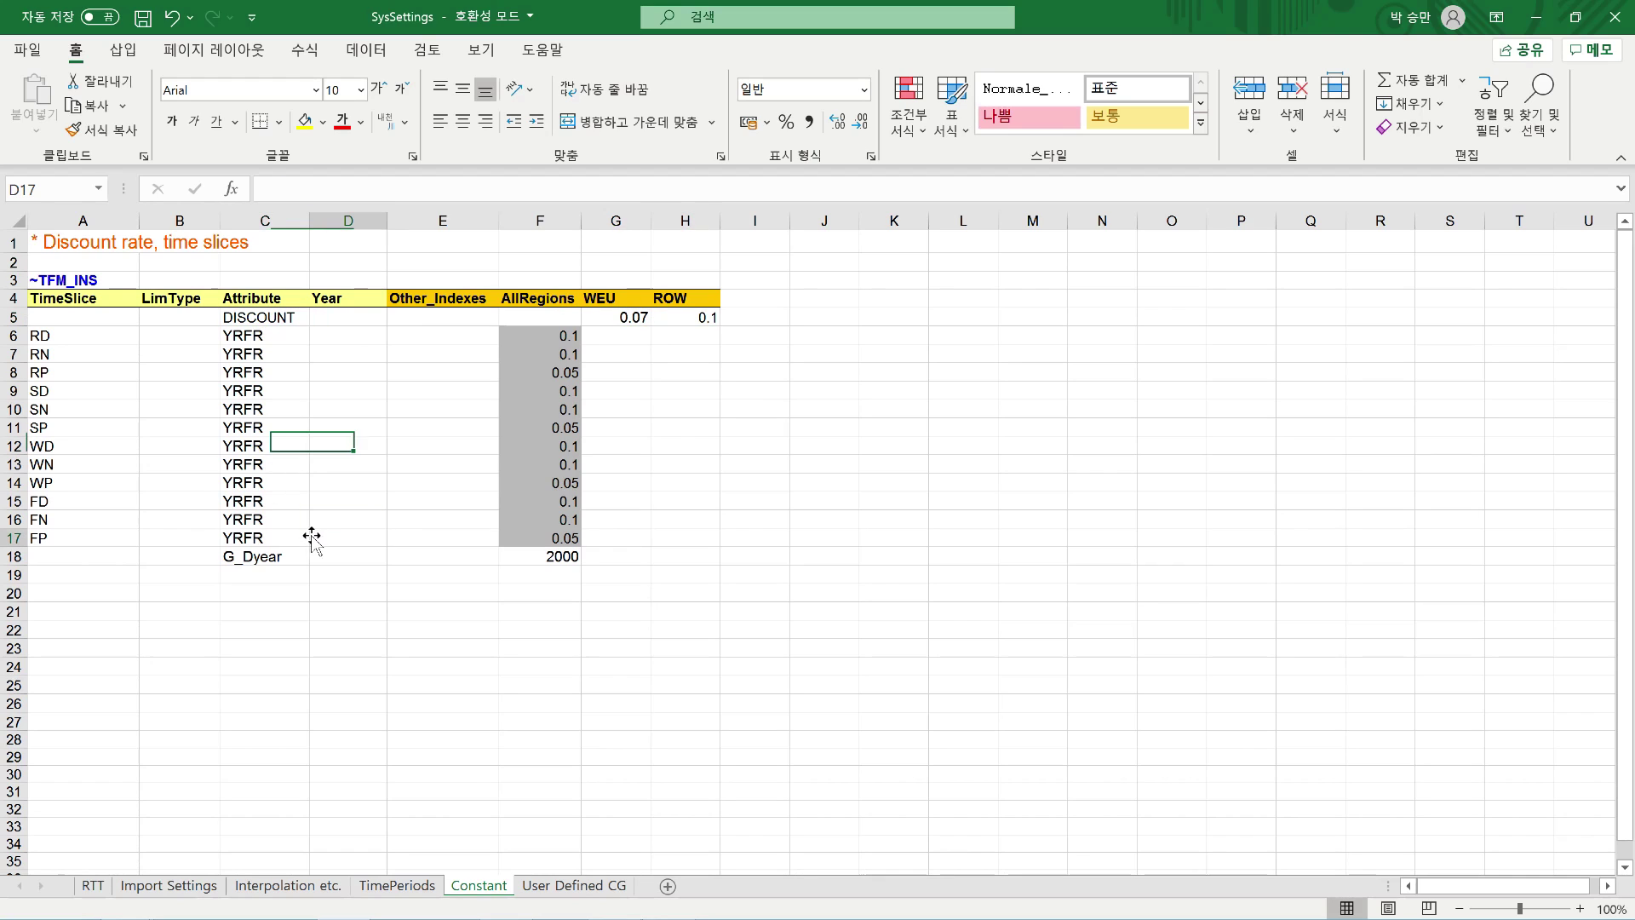
pyautogui.click(273, 560)
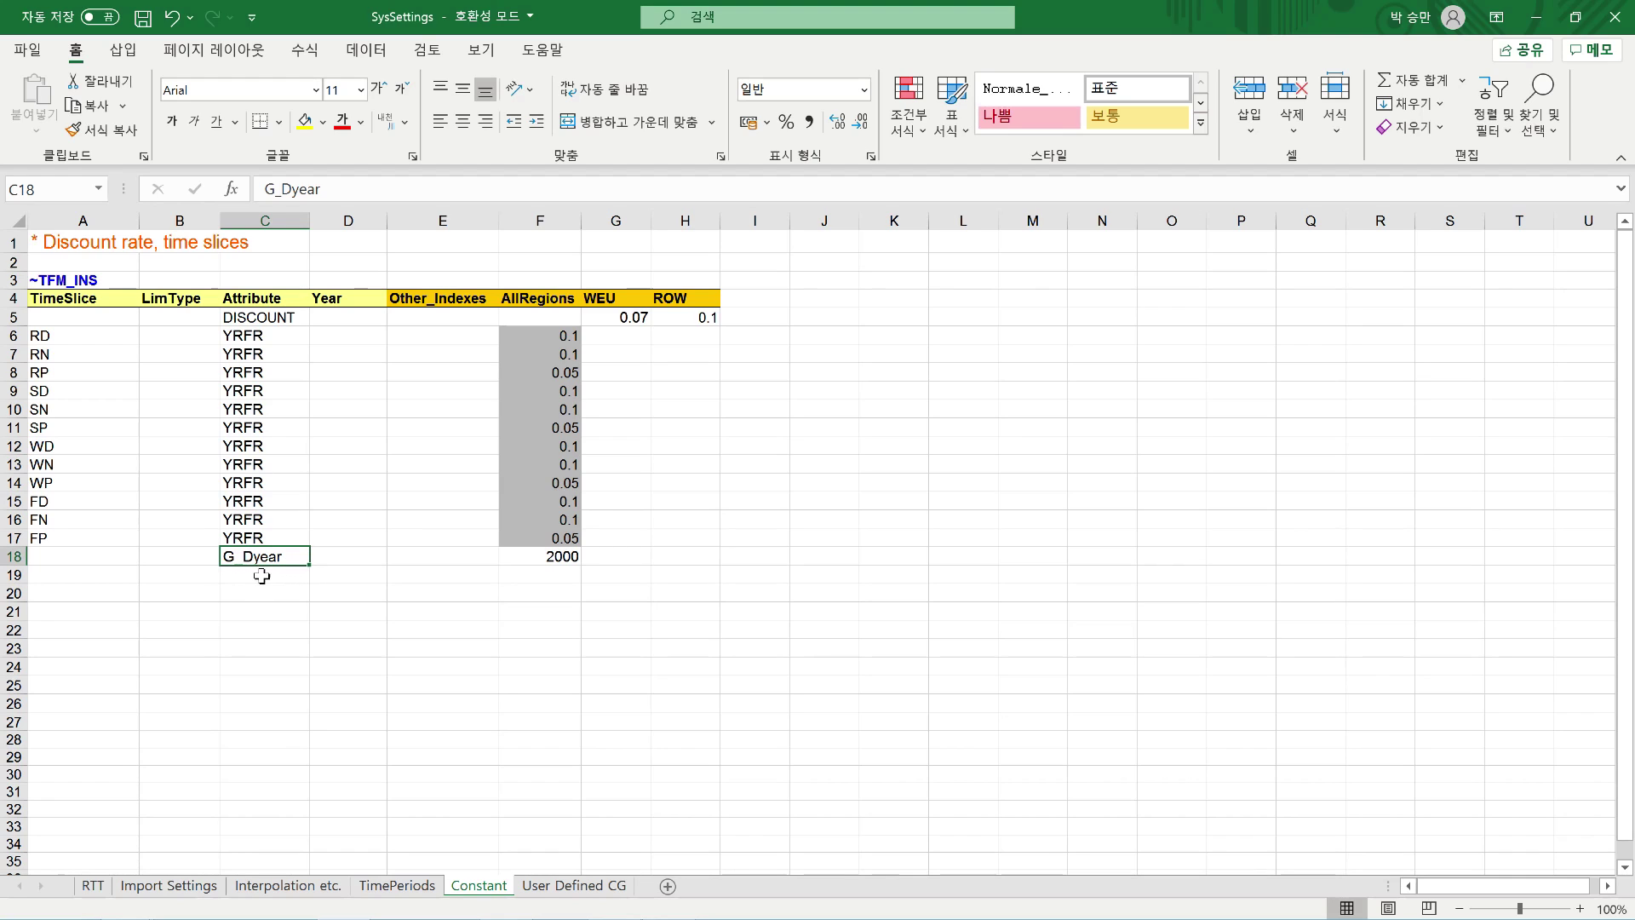
pyautogui.click(540, 563)
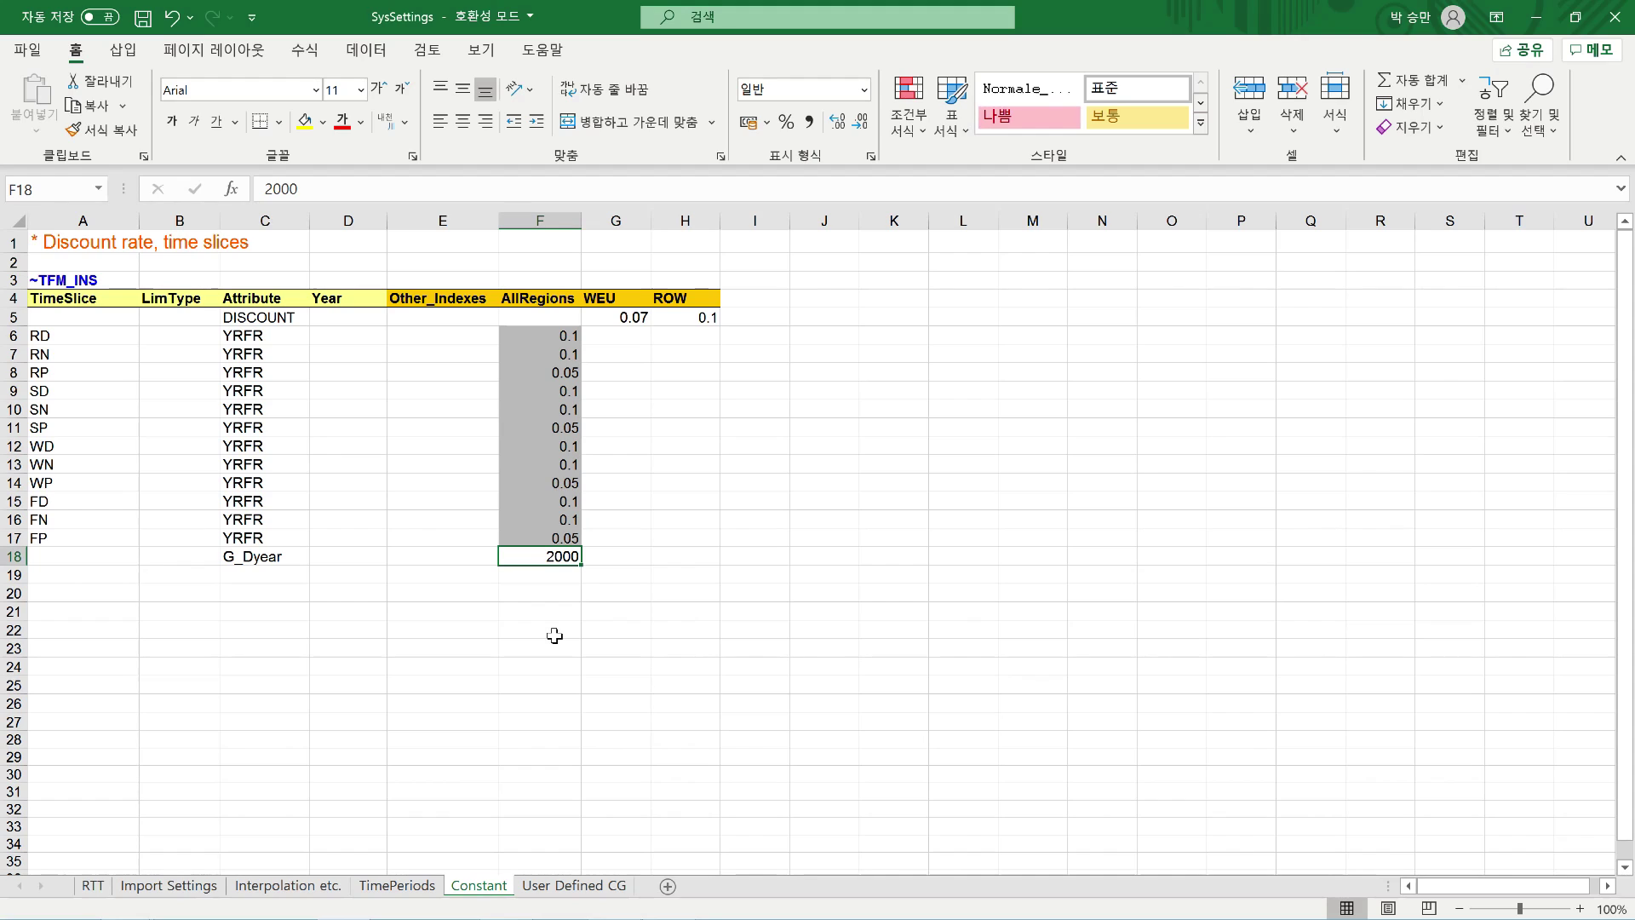
pyautogui.click(254, 320)
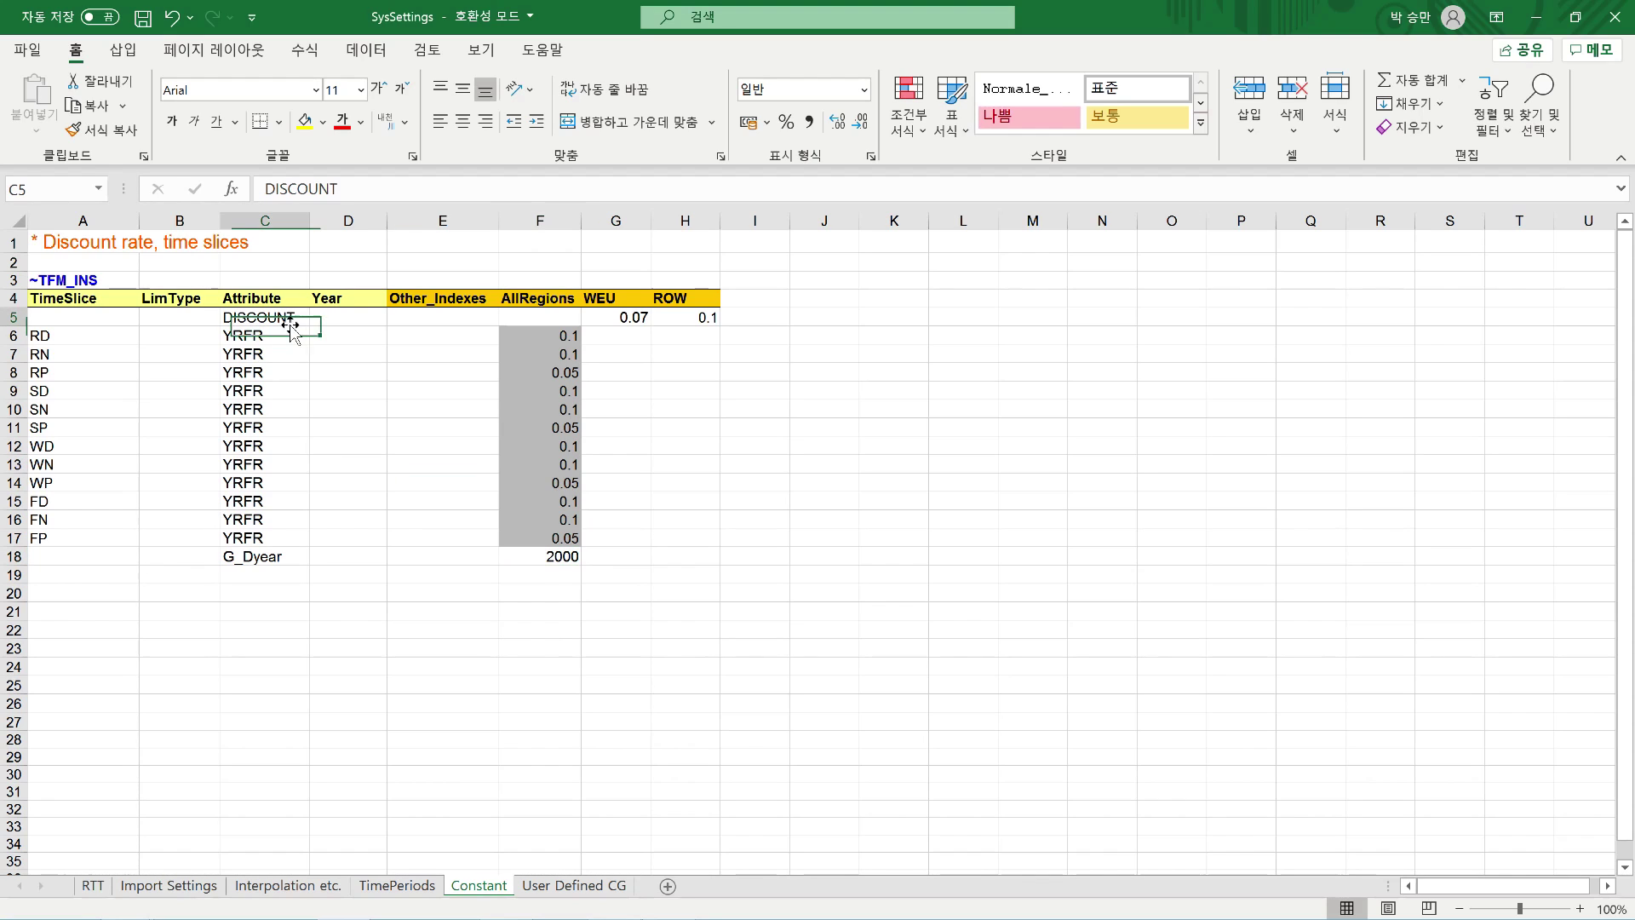
pyautogui.click(644, 317)
pyautogui.click(684, 318)
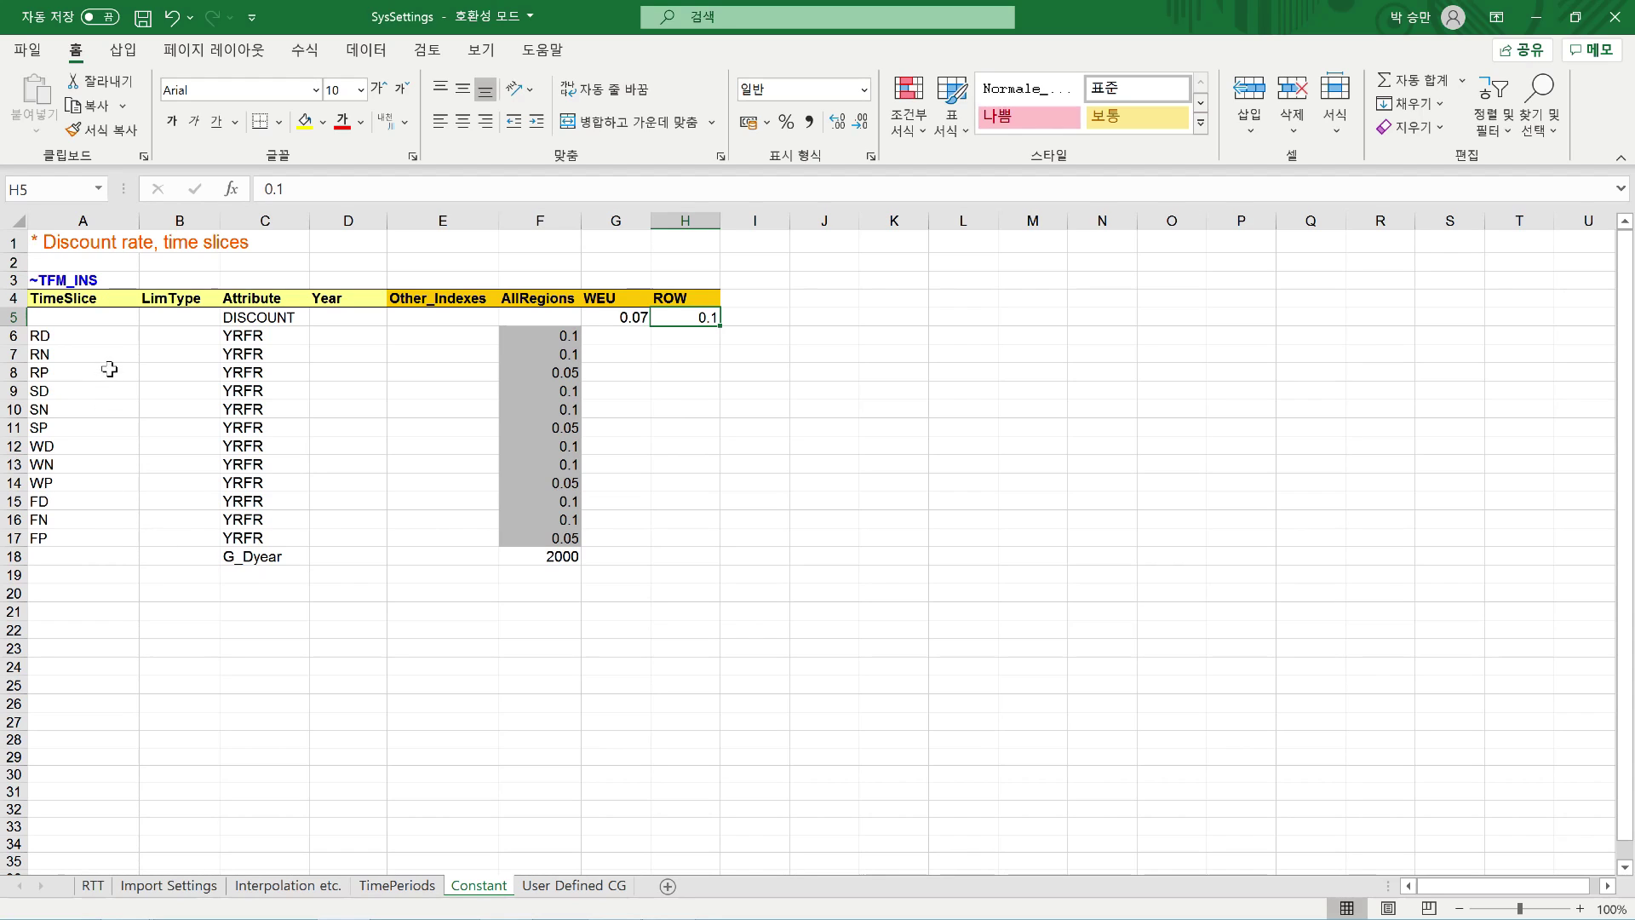
# Look through the time slice codes of the YRFR rows in the Constant sheet's TimeSlice column
pyautogui.moveTo(109, 336); pyautogui.dragTo(100, 542)
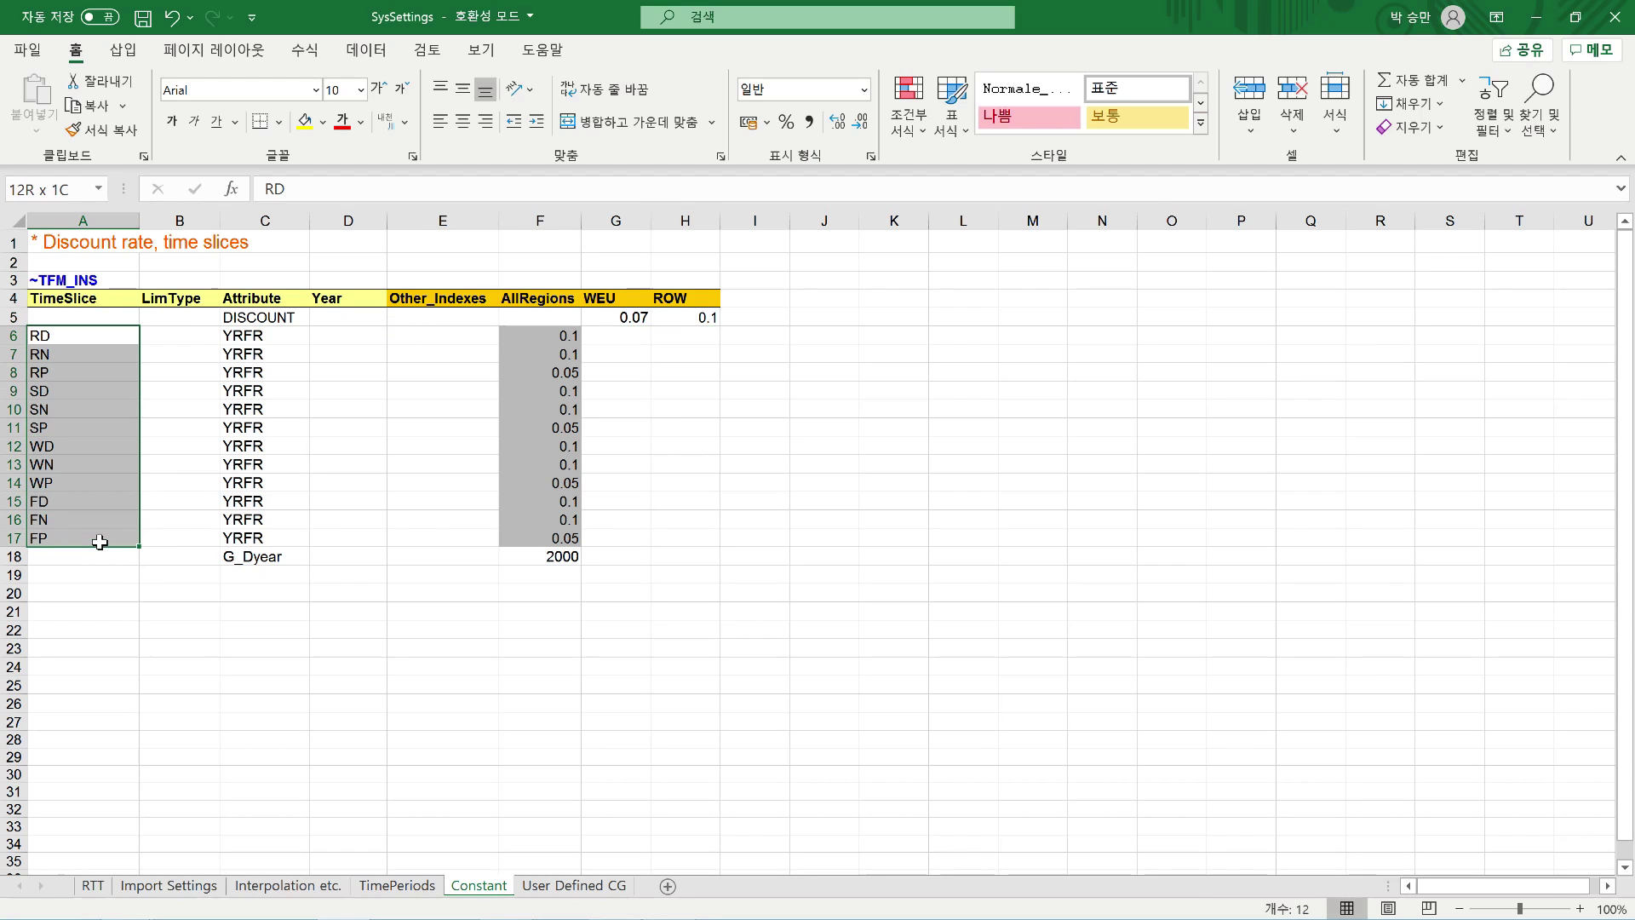
pyautogui.click(123, 340)
pyautogui.click(104, 358)
pyautogui.click(110, 412)
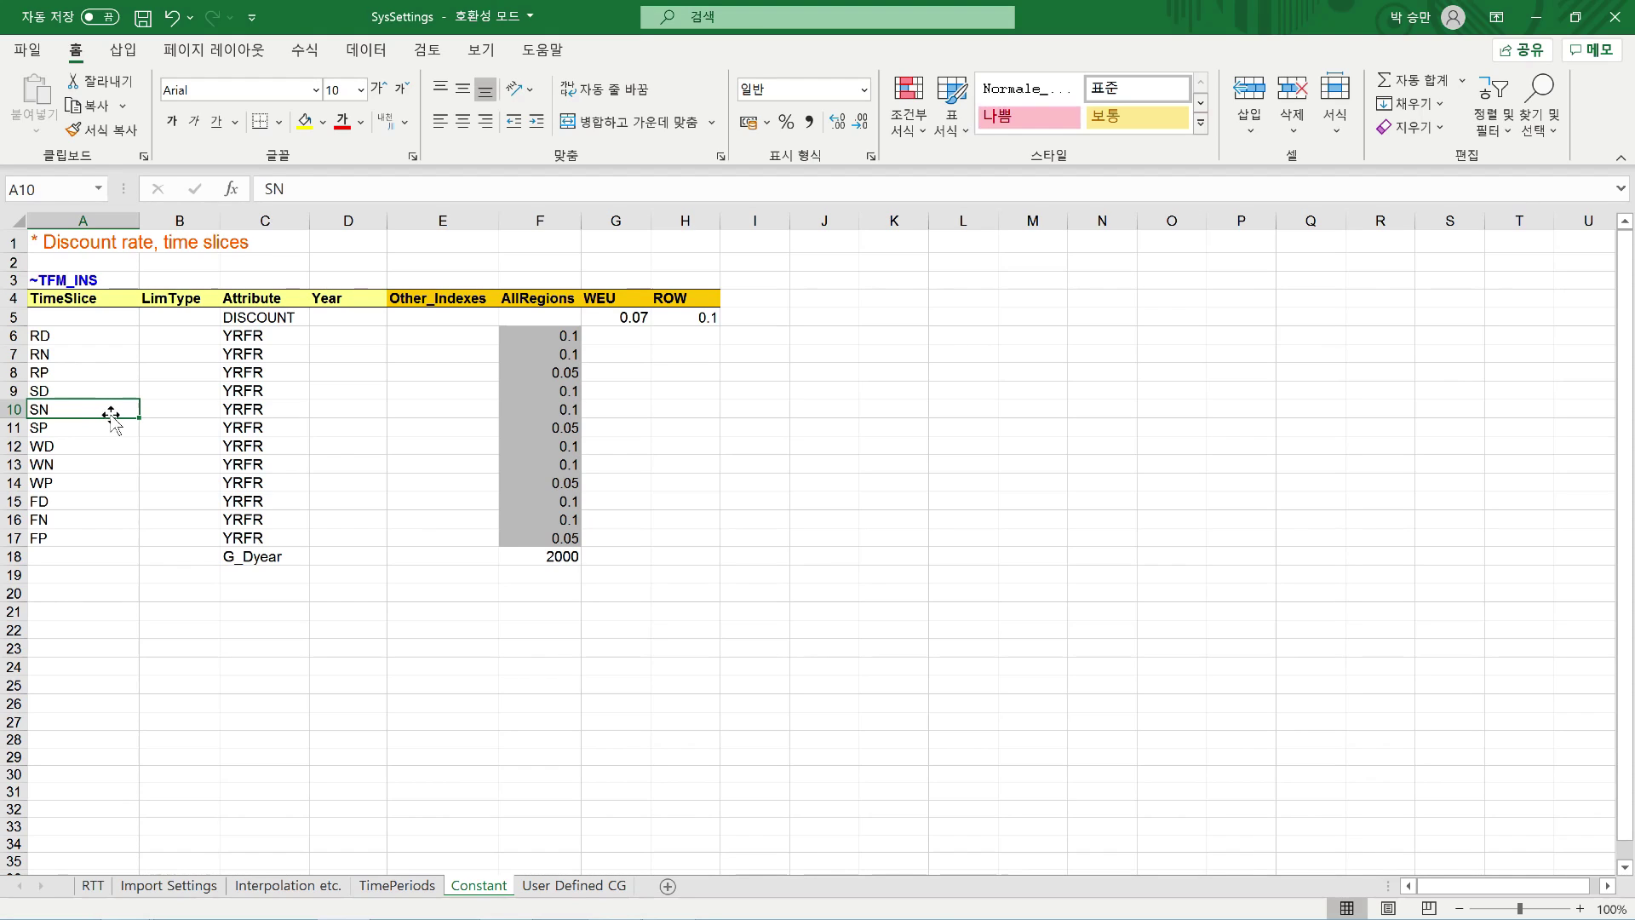
pyautogui.click(87, 351)
pyautogui.click(128, 333)
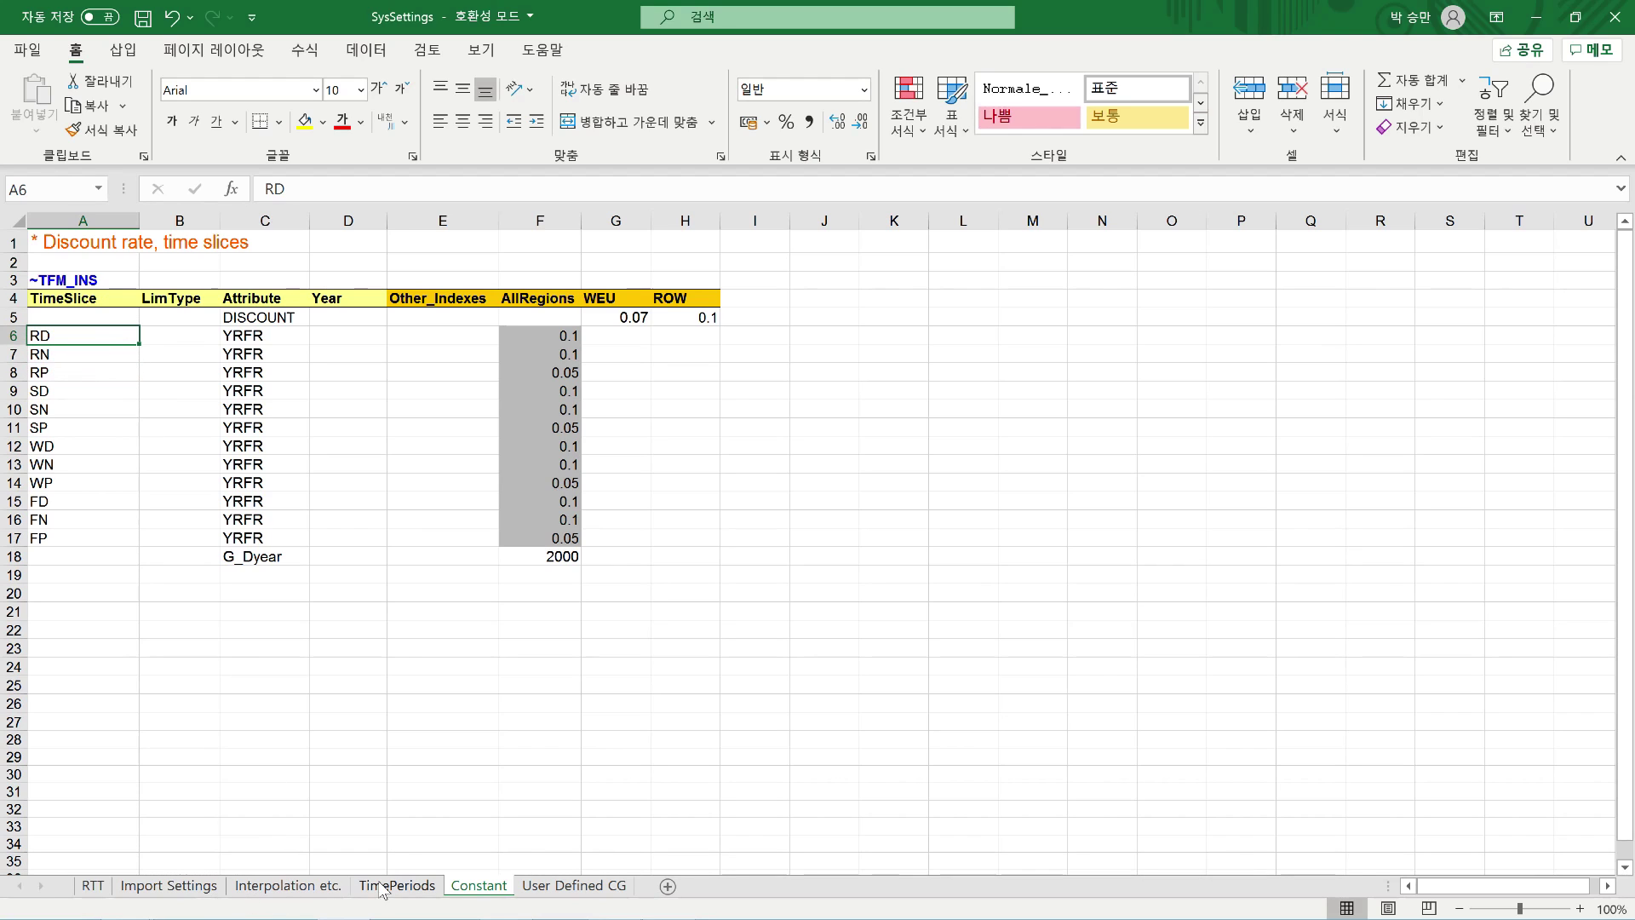
# Open the RTT sheet and review the Season codes and the DayNite column of the ~TimeSlices table
pyautogui.click(100, 889)
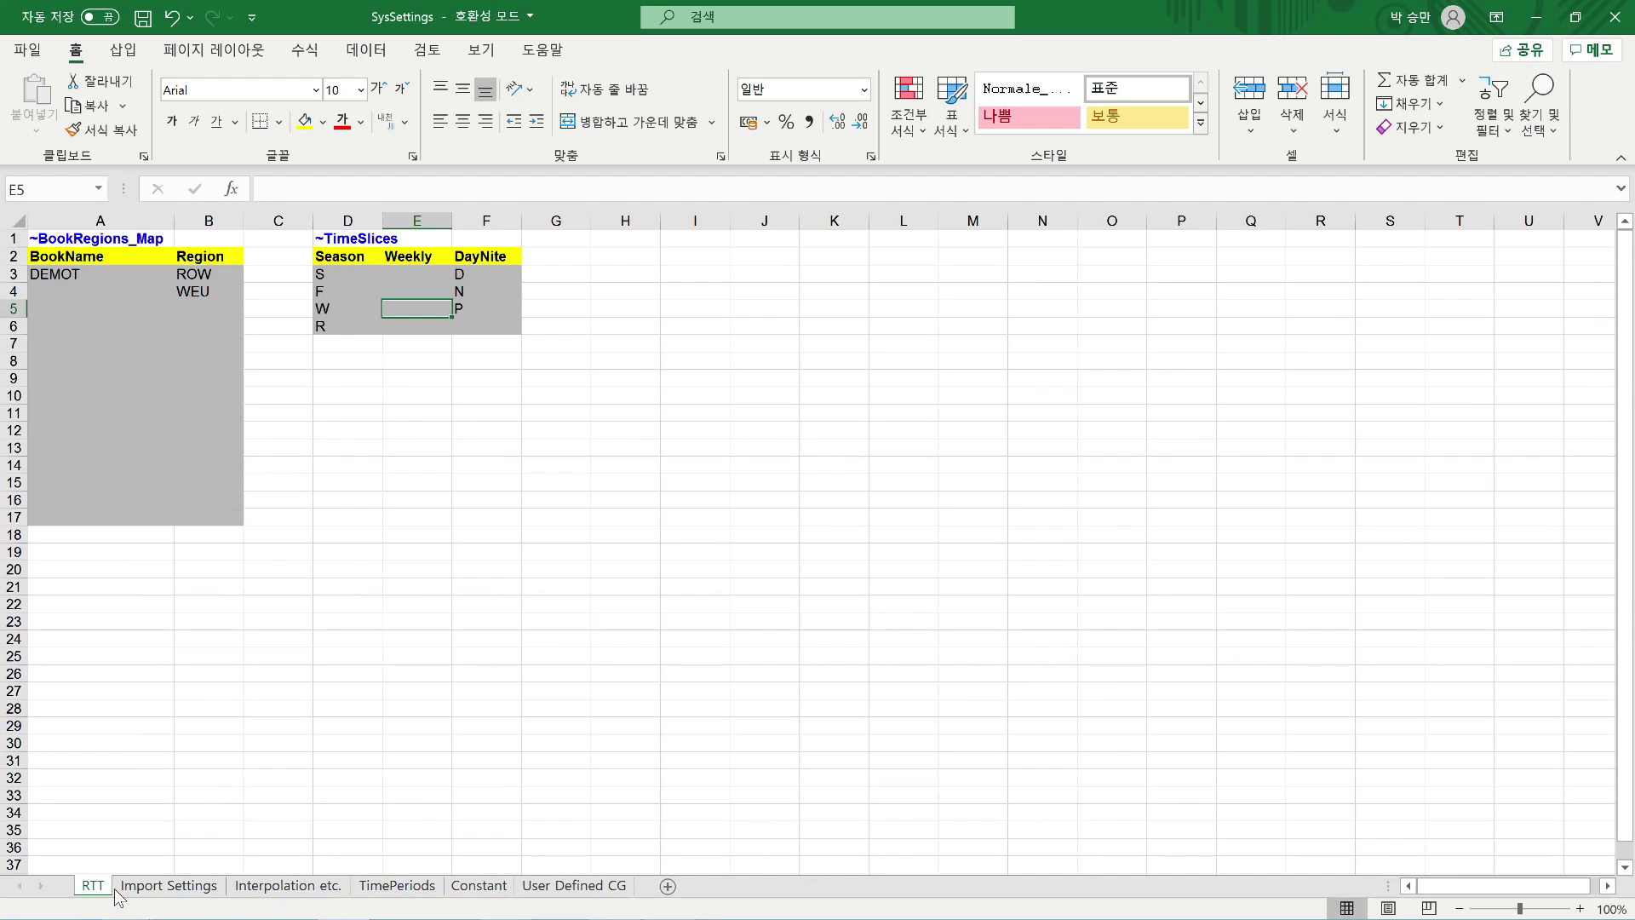
pyautogui.click(333, 280)
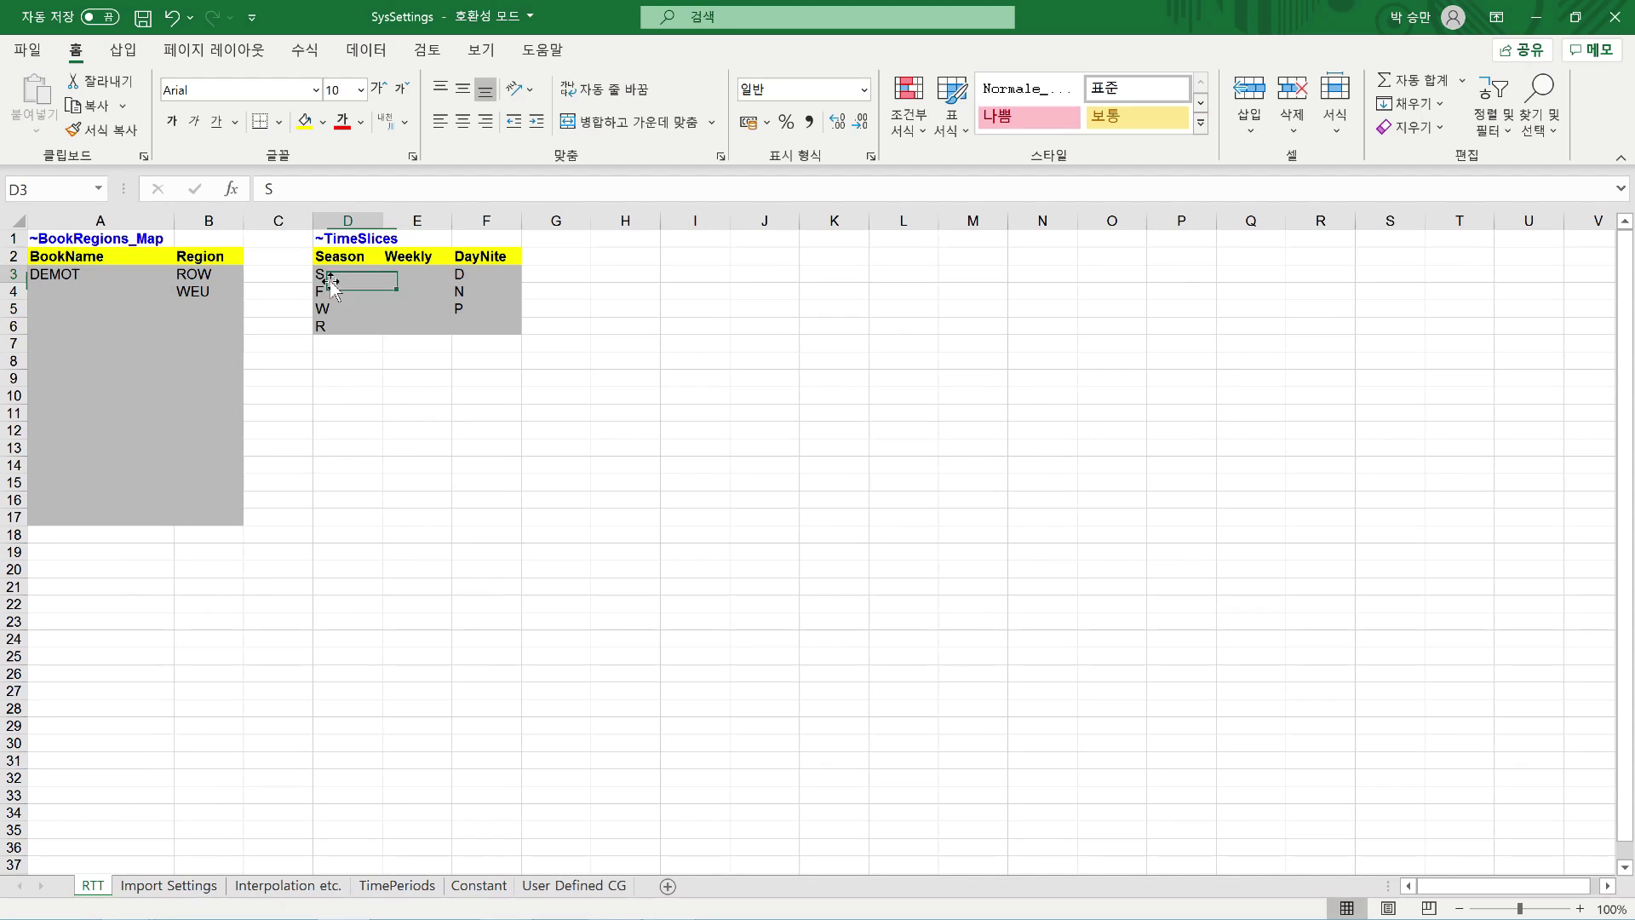
pyautogui.click(345, 291)
pyautogui.click(345, 308)
pyautogui.click(346, 329)
pyautogui.click(493, 260)
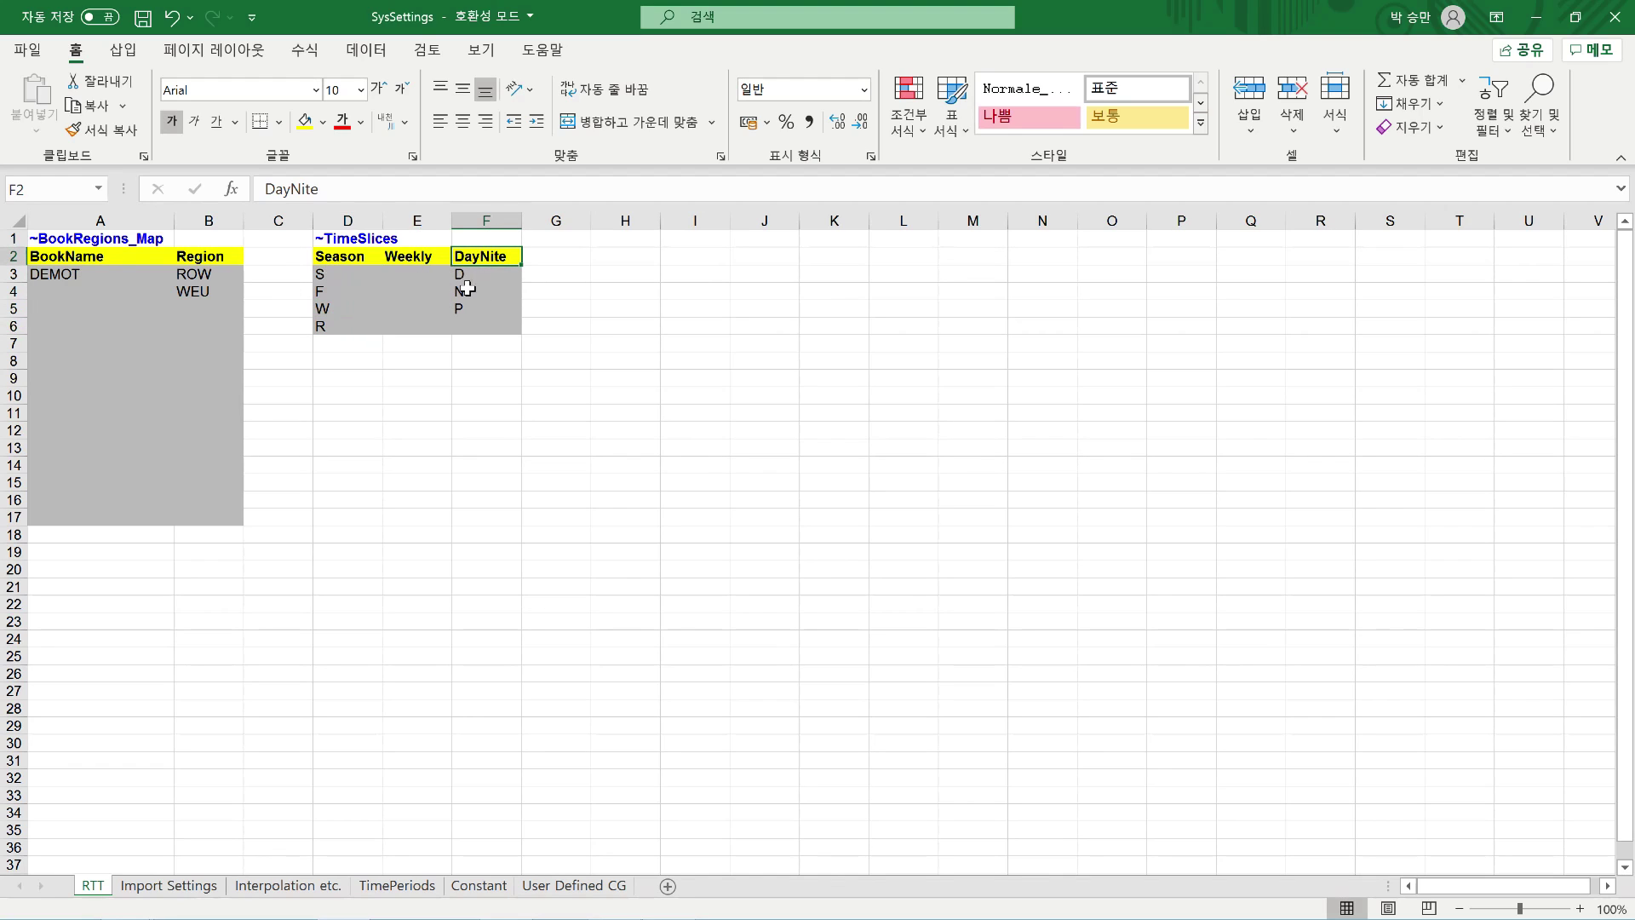
# Compare the Season codes with the DayNite codes in the ~TimeSlices table to see how they combine into time slices
pyautogui.click(337, 276)
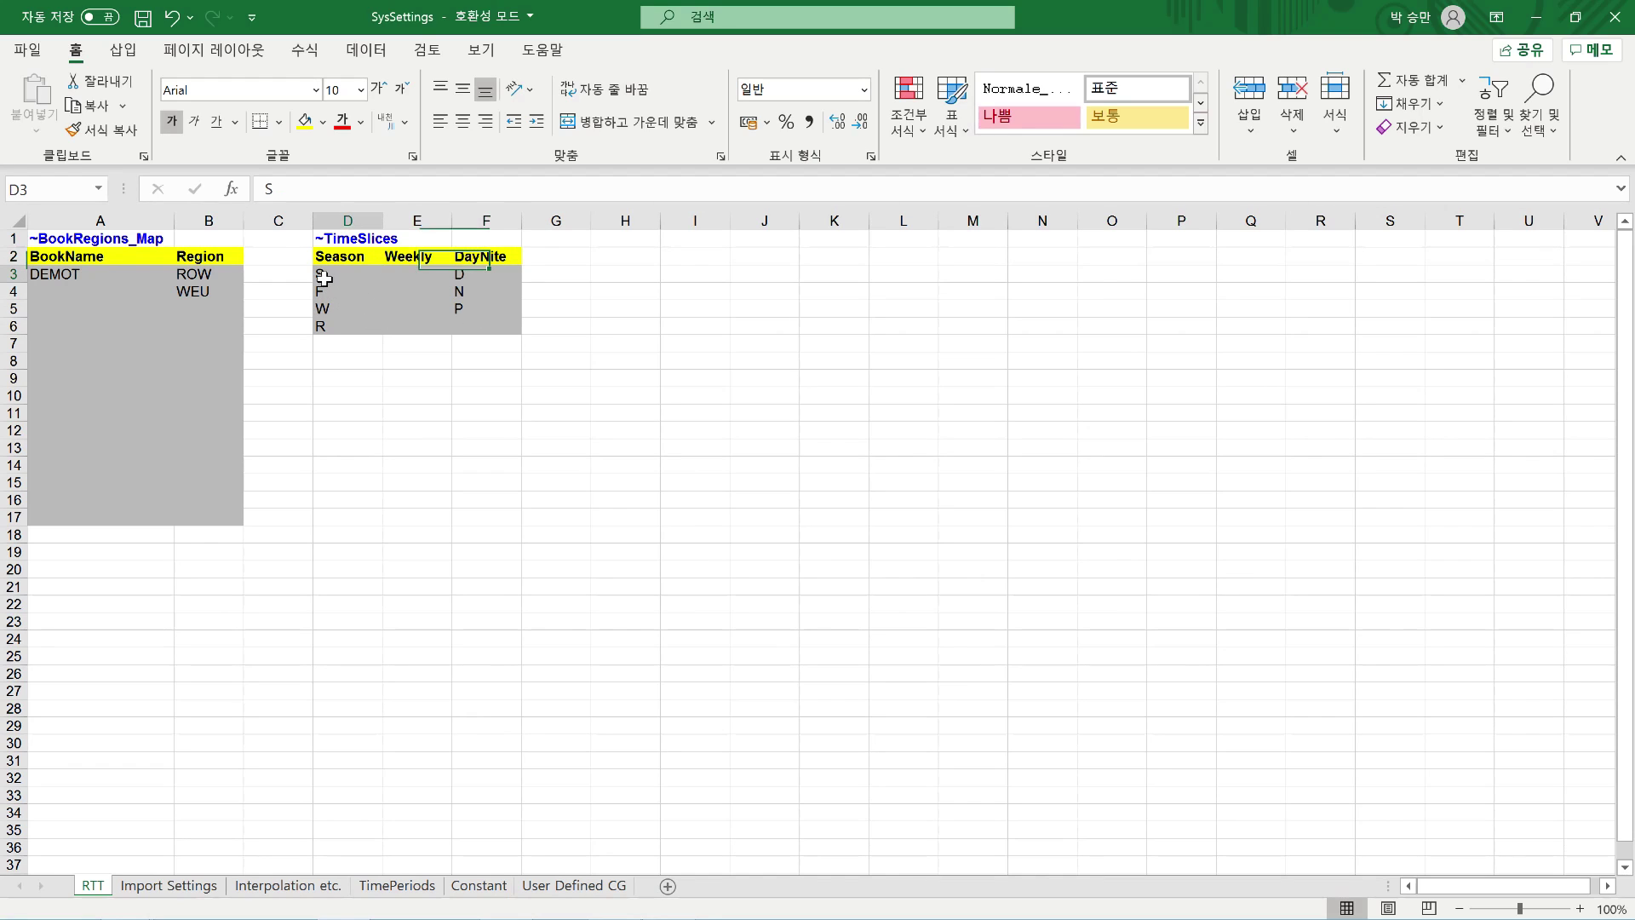
pyautogui.click(460, 291)
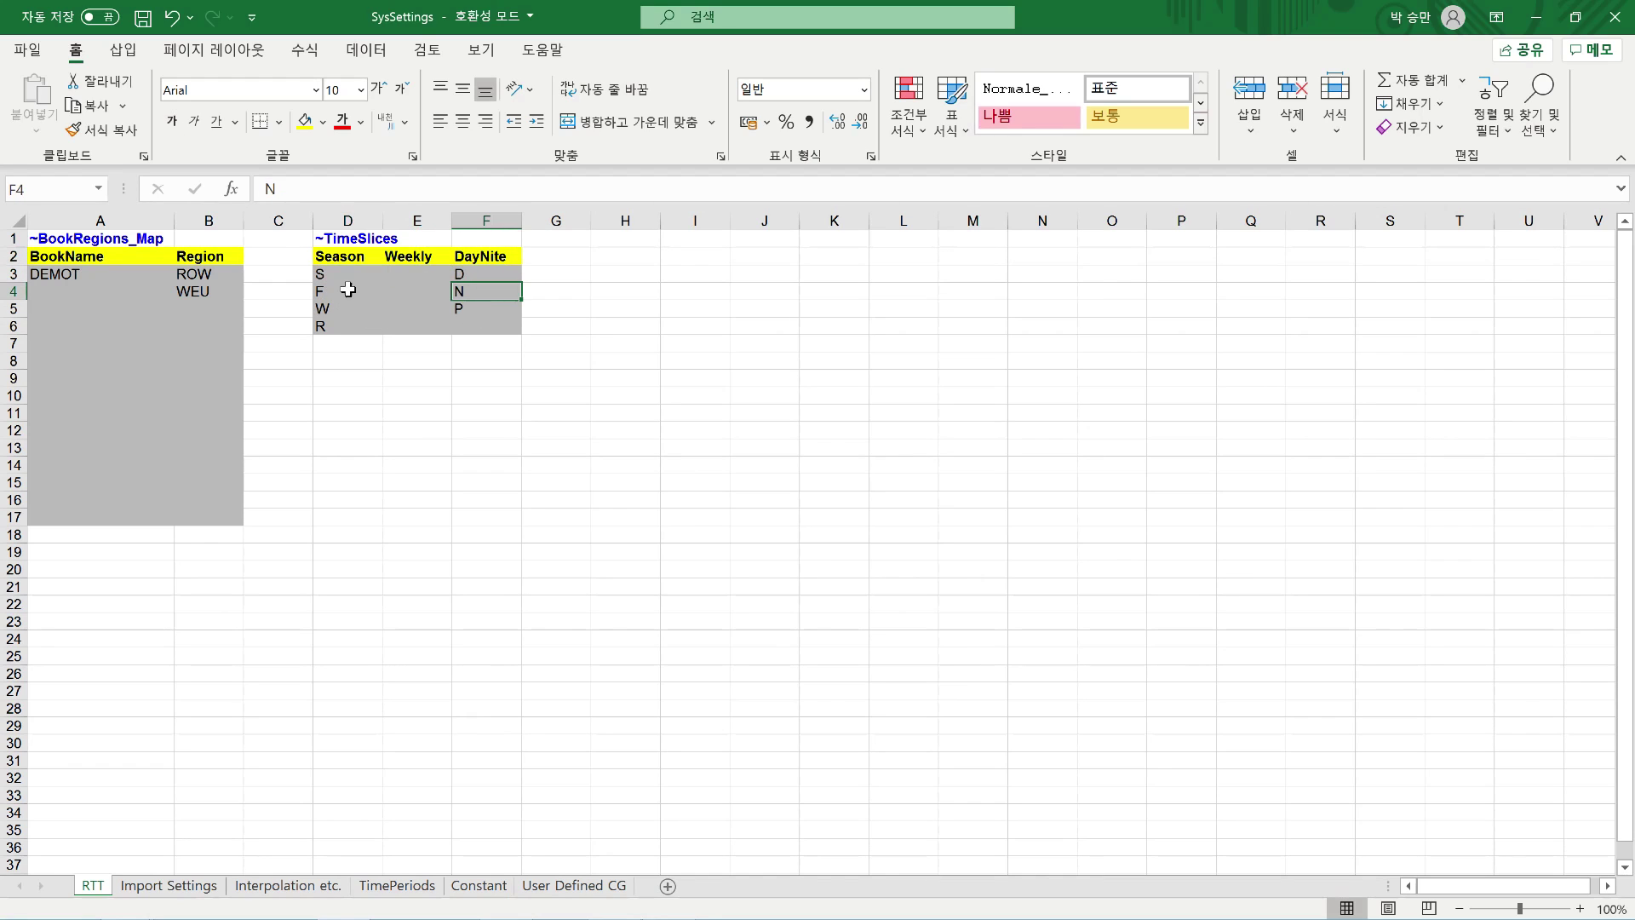
pyautogui.click(337, 292)
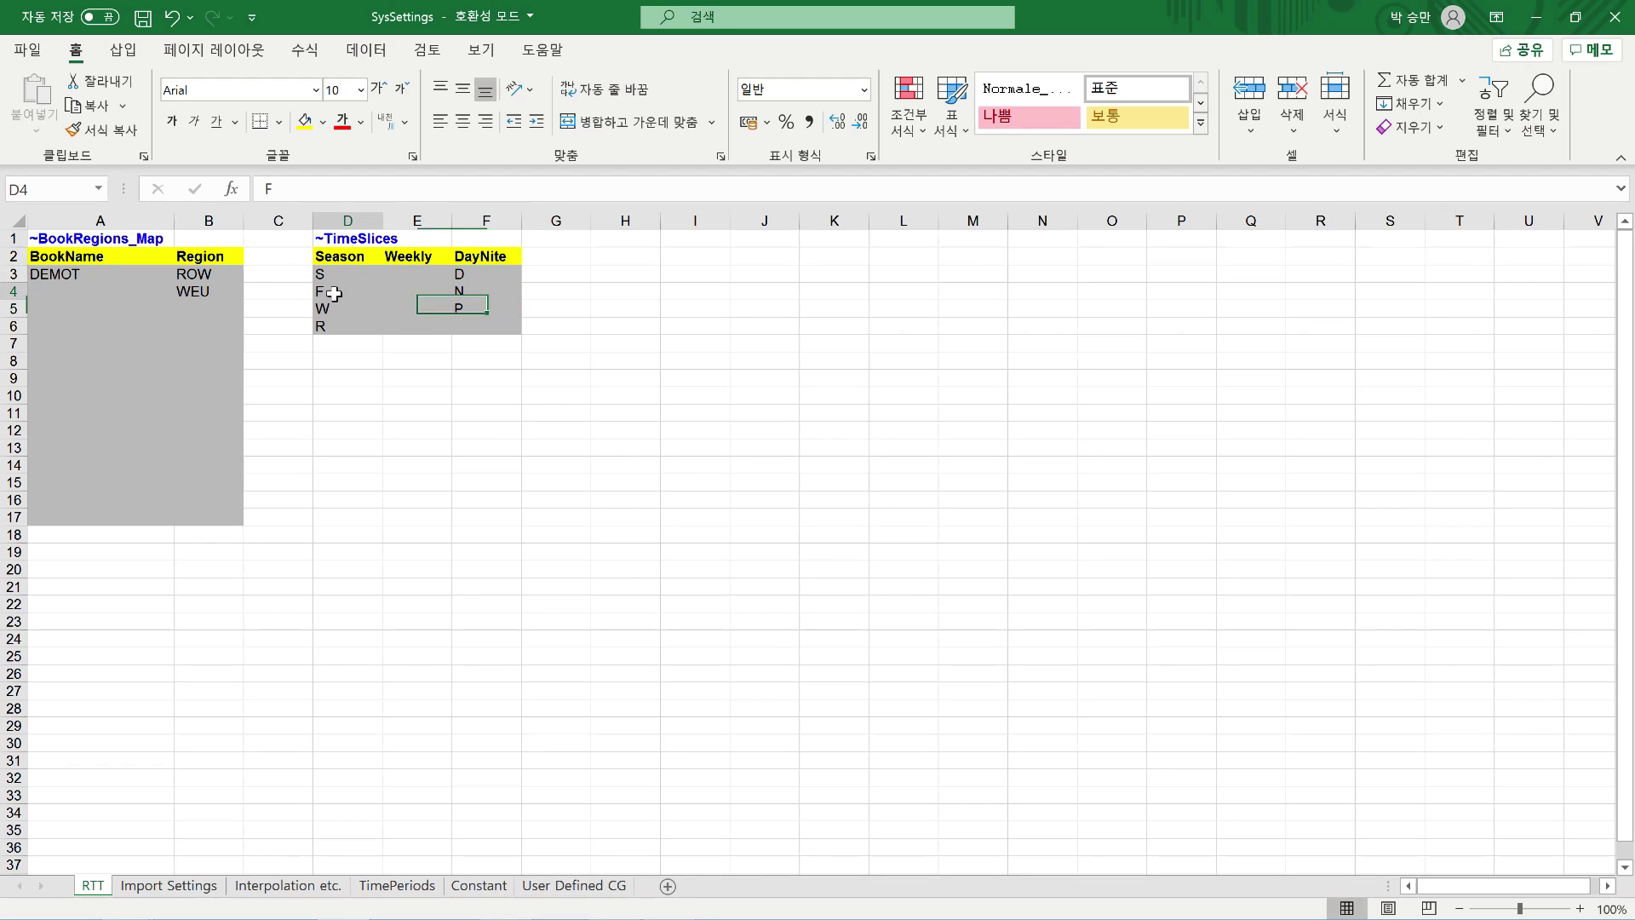
pyautogui.click(486, 271)
pyautogui.click(371, 290)
pyautogui.click(456, 291)
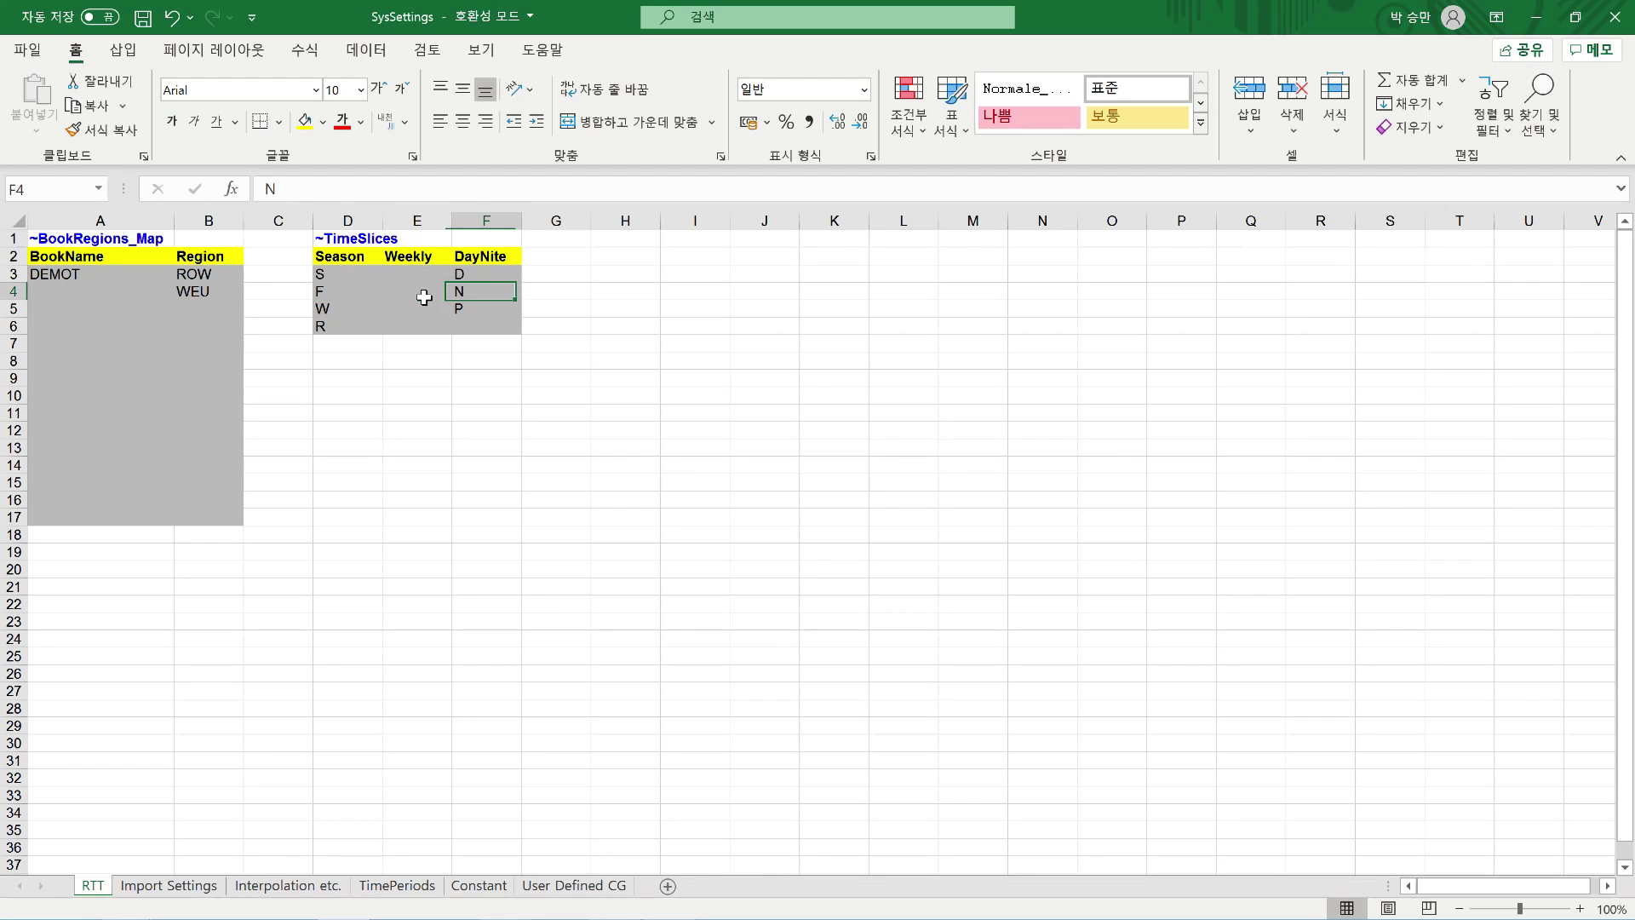
pyautogui.click(344, 298)
pyautogui.click(477, 305)
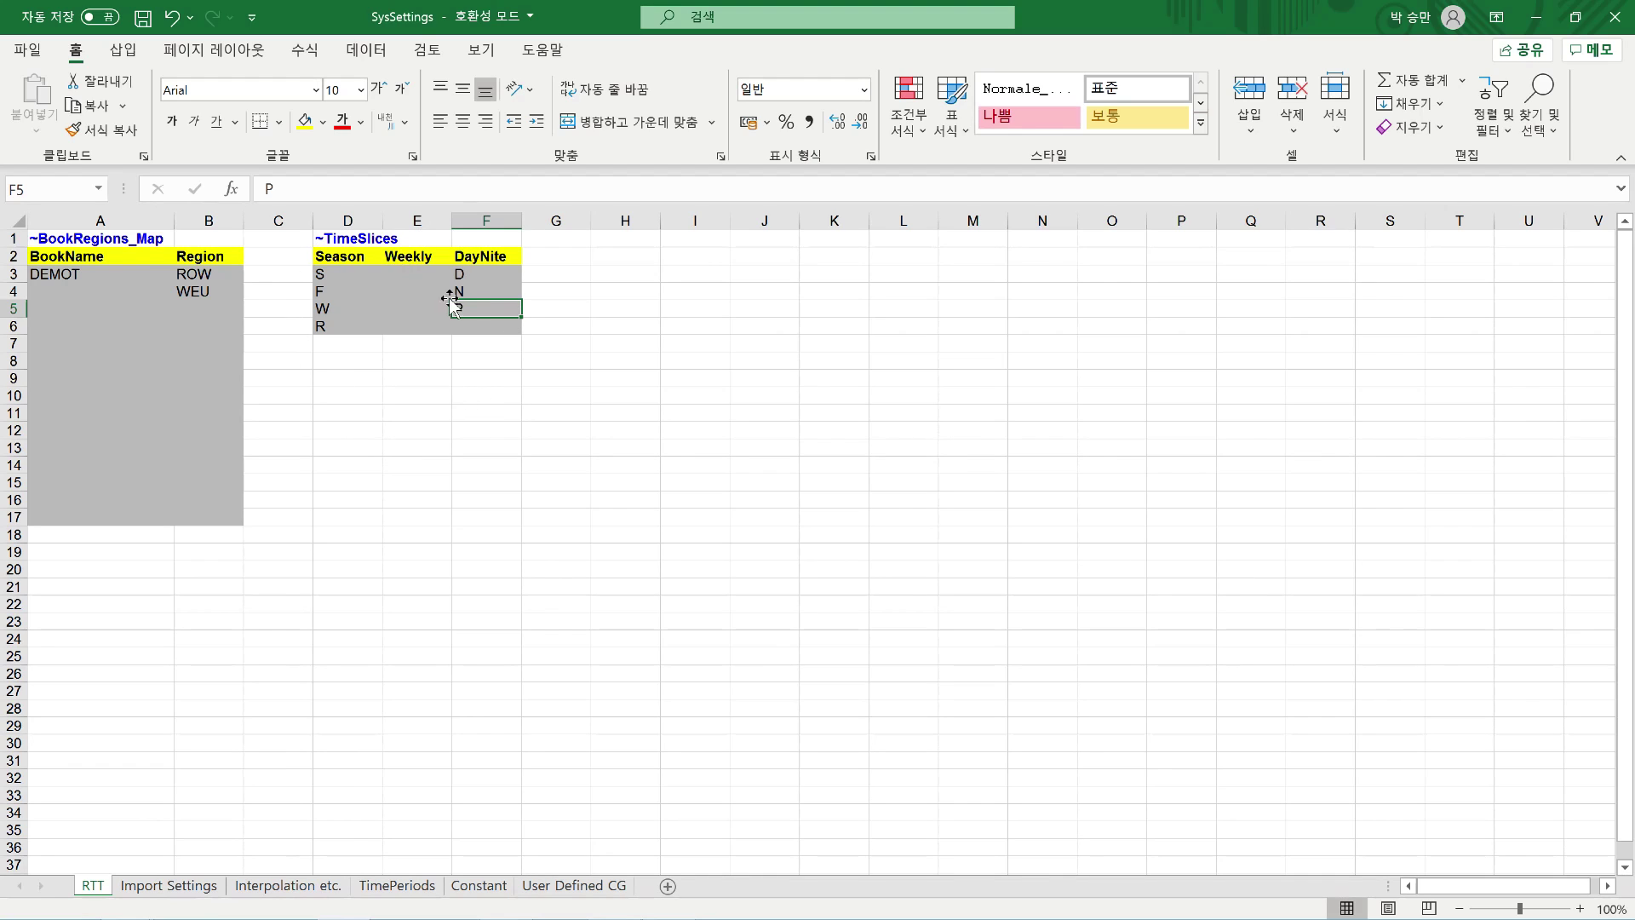
# Return to the Constant sheet and review the DISCOUNT, YRFR and G_Dyear attributes alongside their TimeSlice entries
pyautogui.click(470, 894)
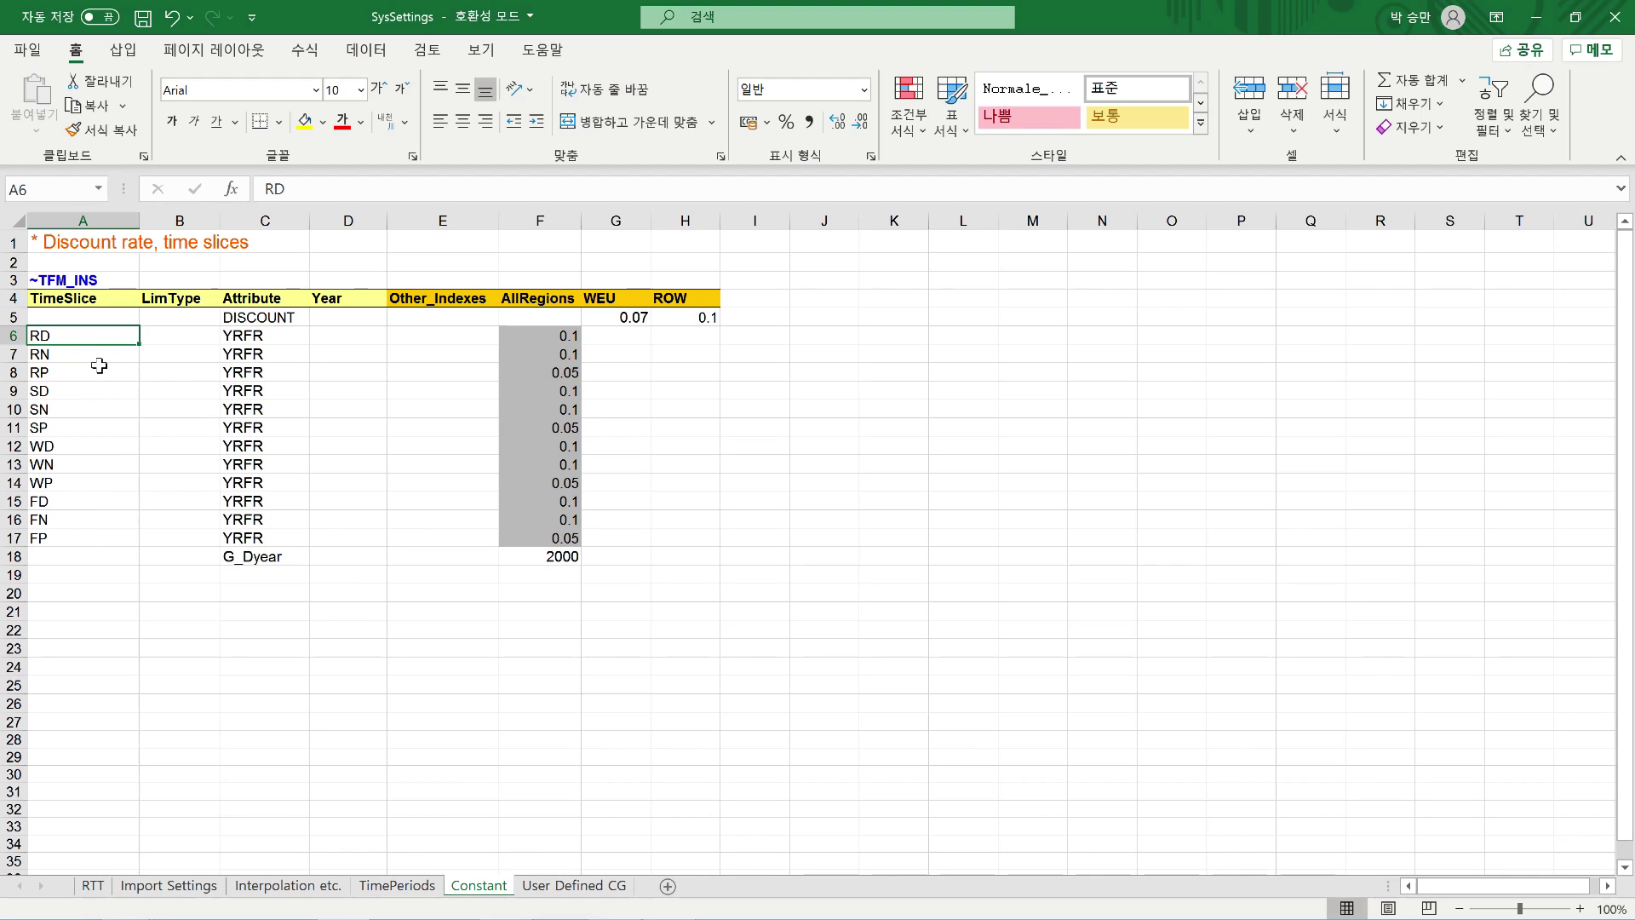
pyautogui.click(290, 322)
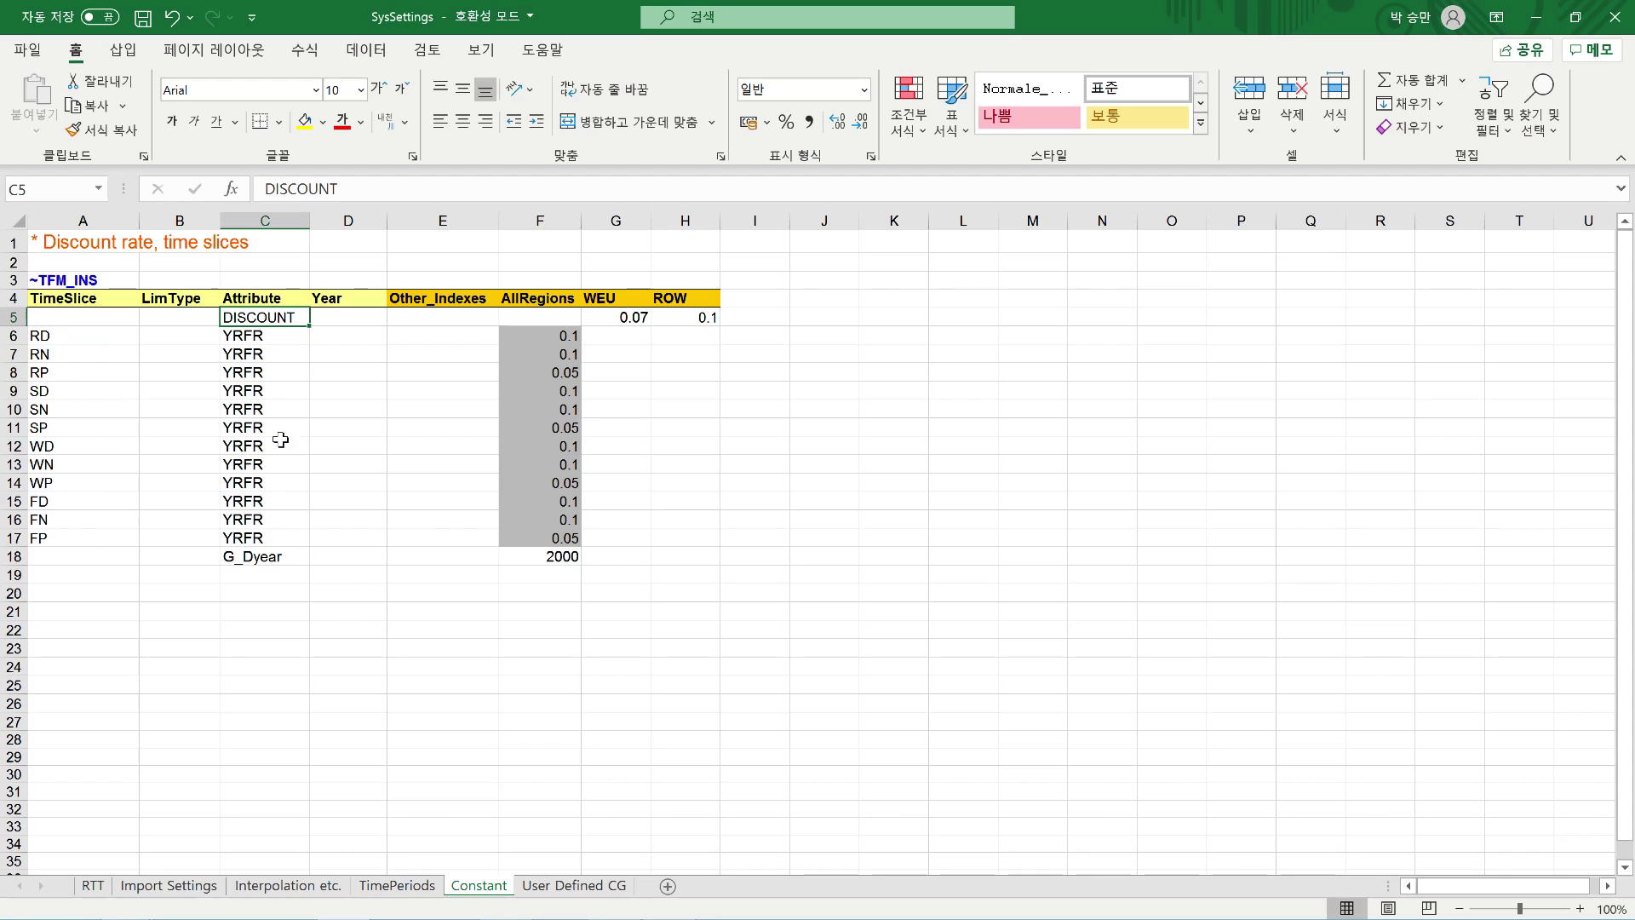
pyautogui.click(274, 558)
pyautogui.moveTo(78, 338); pyautogui.dragTo(91, 543)
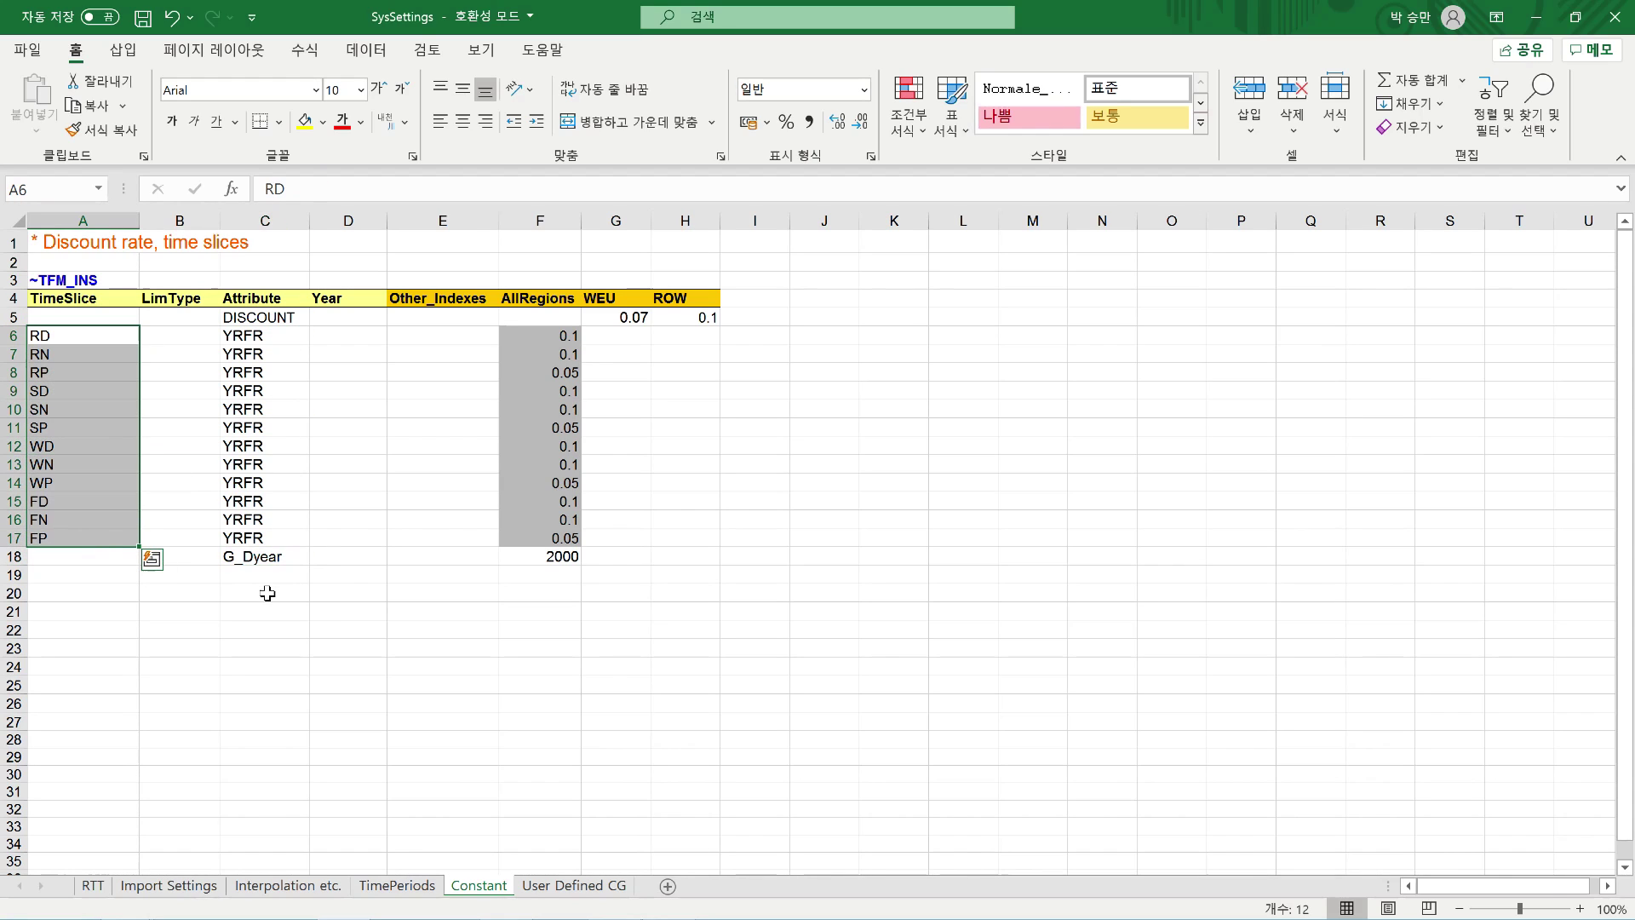
pyautogui.moveTo(89, 320); pyautogui.dragTo(286, 552)
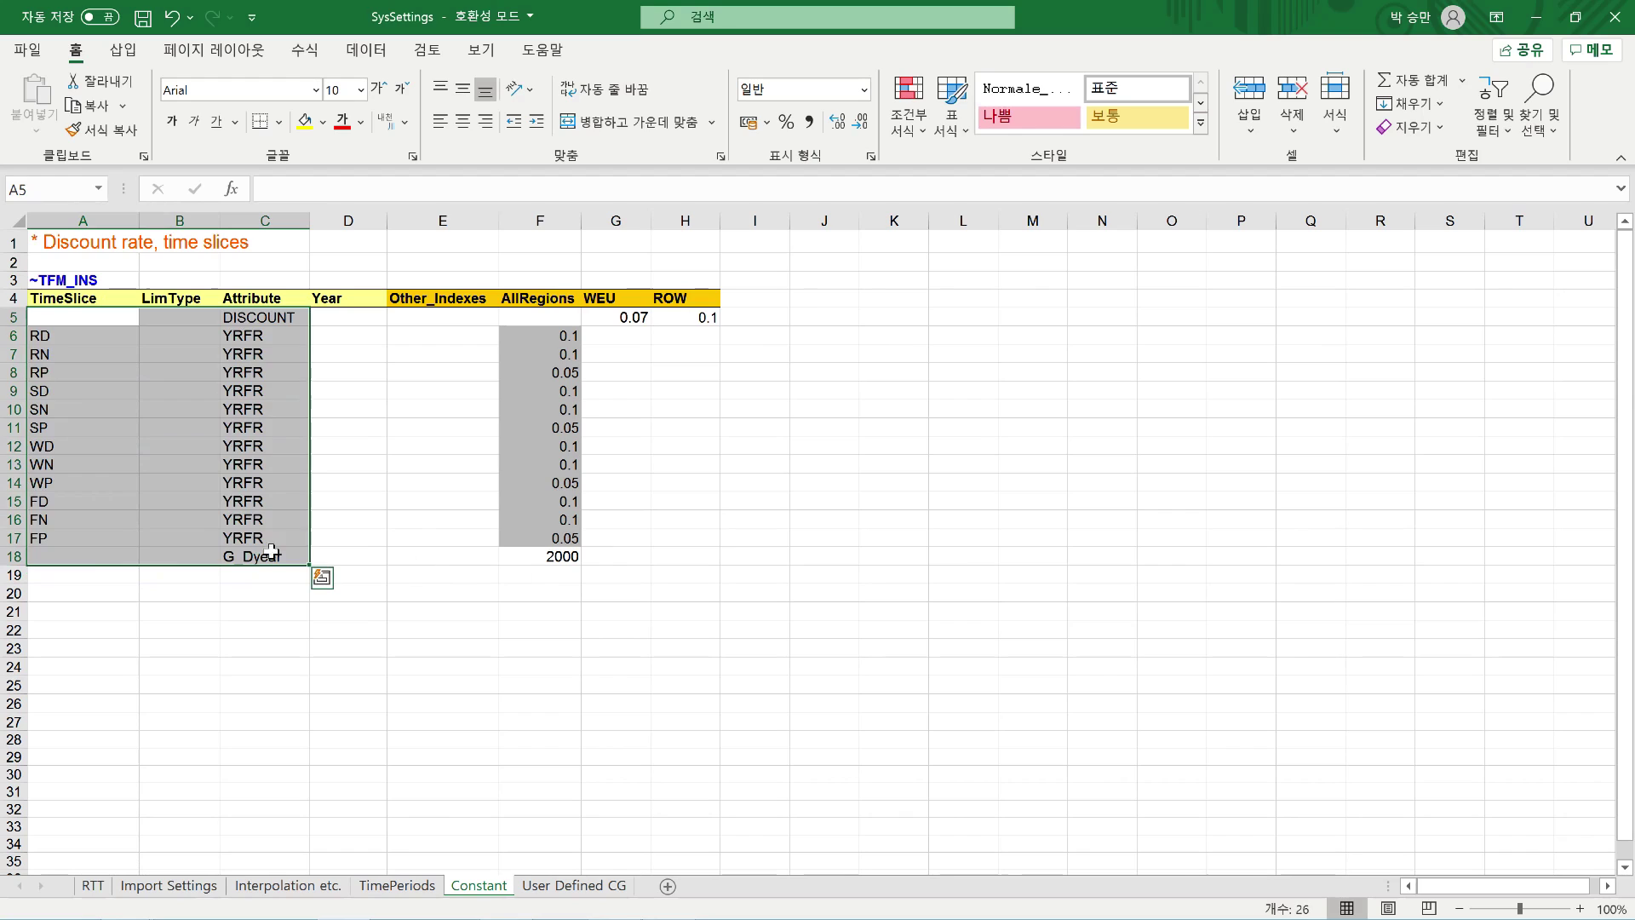
pyautogui.moveTo(265, 501); pyautogui.dragTo(264, 483)
# Inspect the RD, RN and RP time slice codes in rows 6 to 8 of the Constant sheet
pyautogui.click(94, 337)
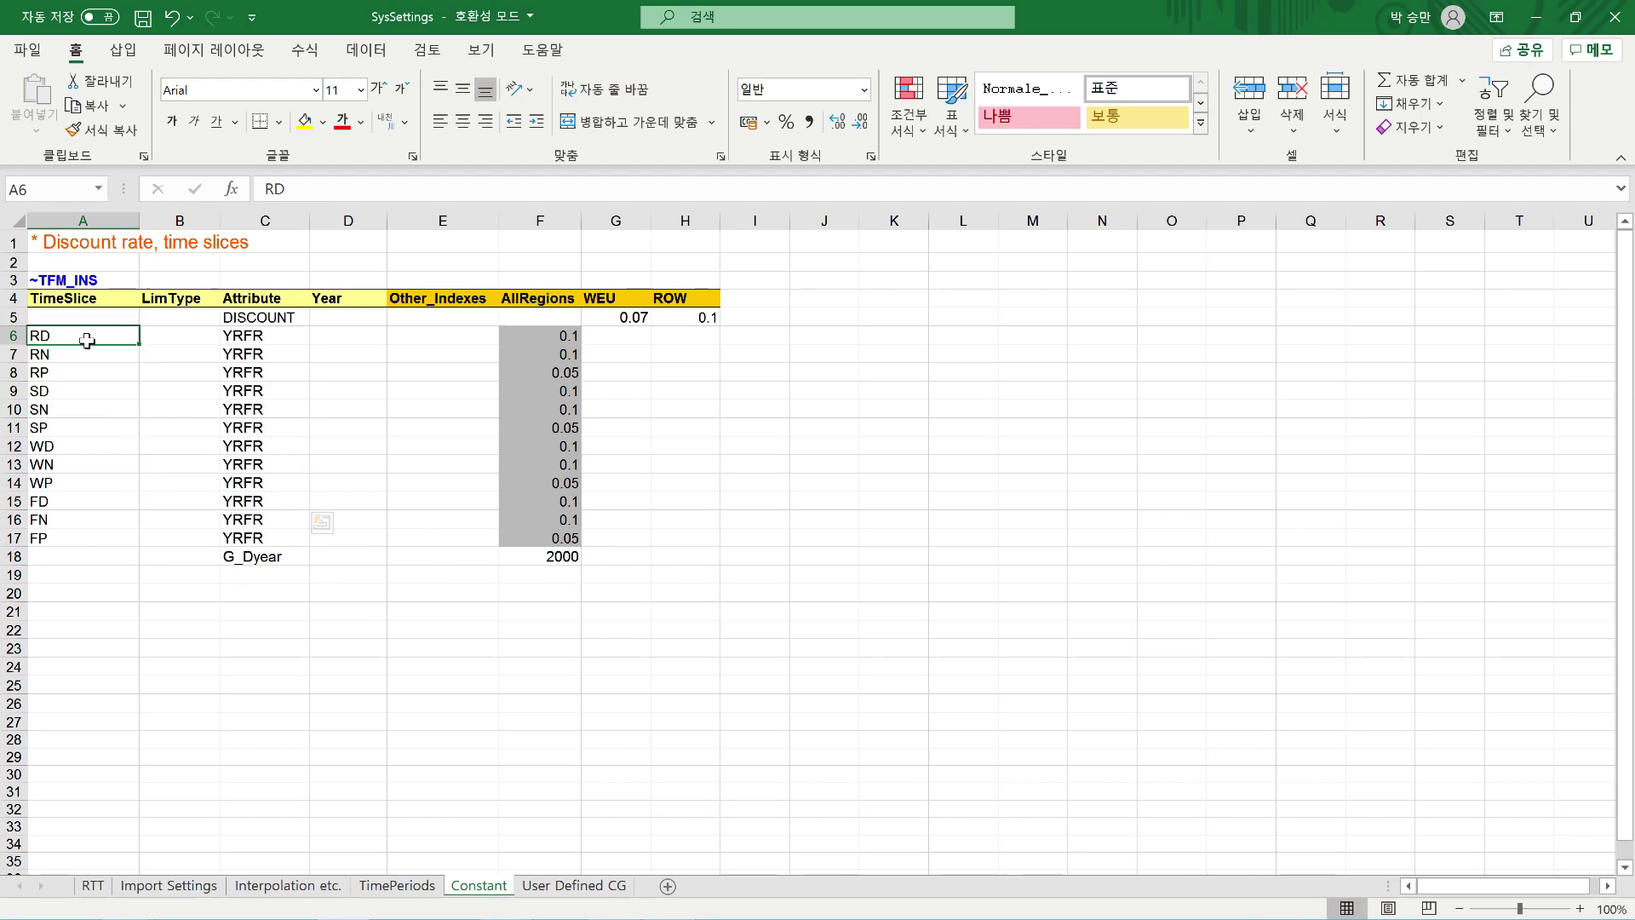
pyautogui.click(190, 339)
pyautogui.moveTo(95, 345); pyautogui.dragTo(92, 356)
pyautogui.click(93, 337)
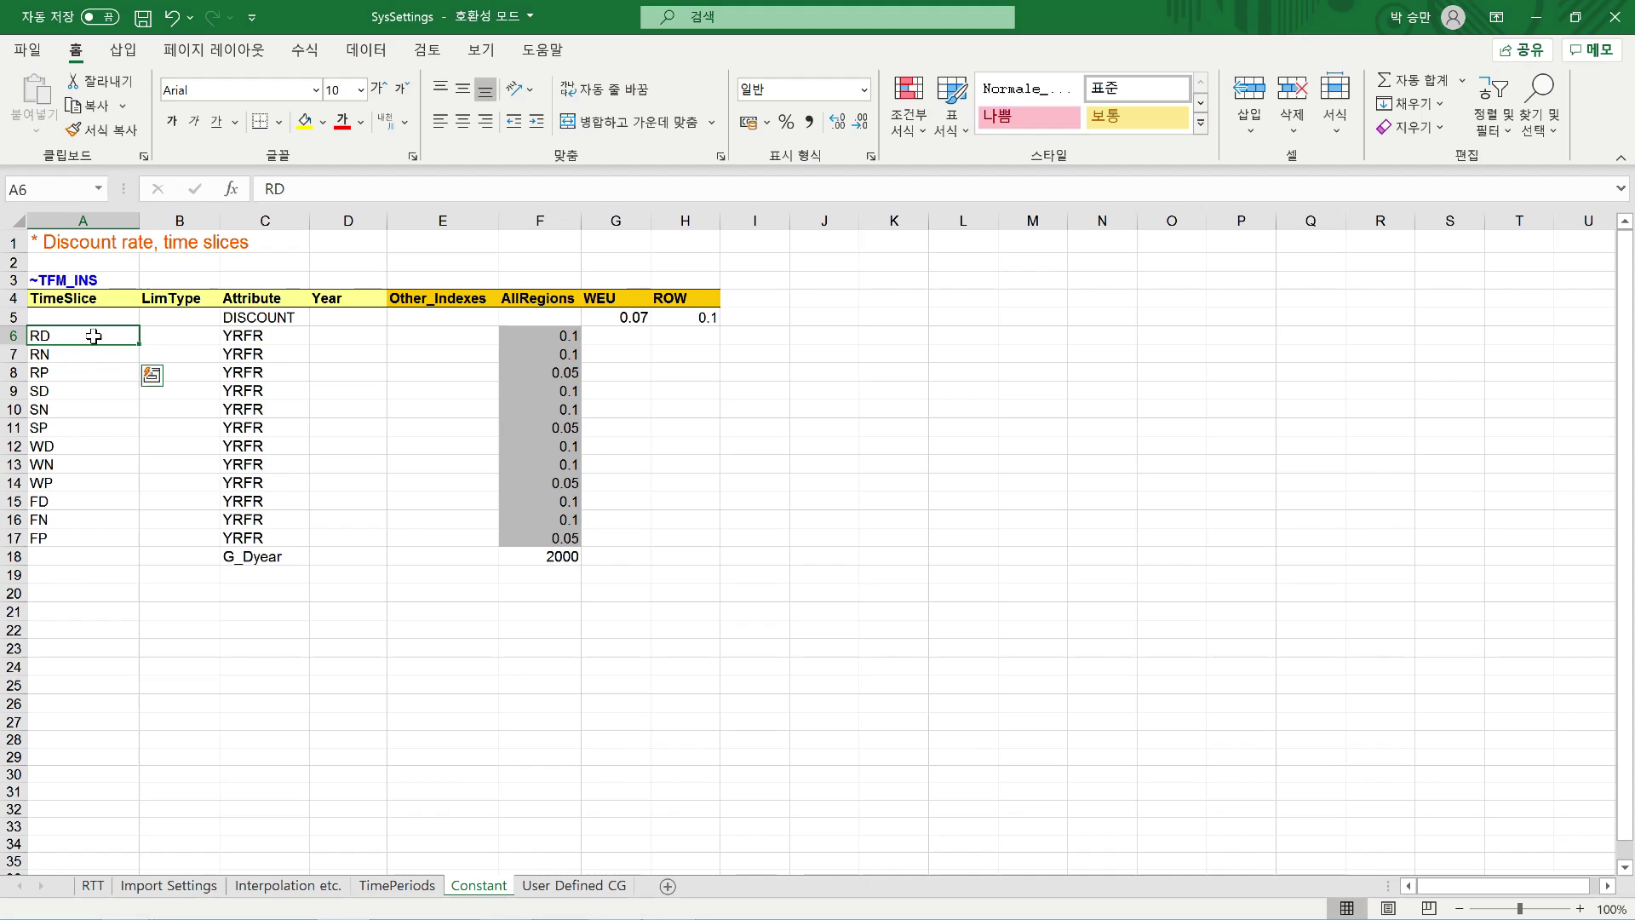
pyautogui.click(91, 355)
pyautogui.click(109, 372)
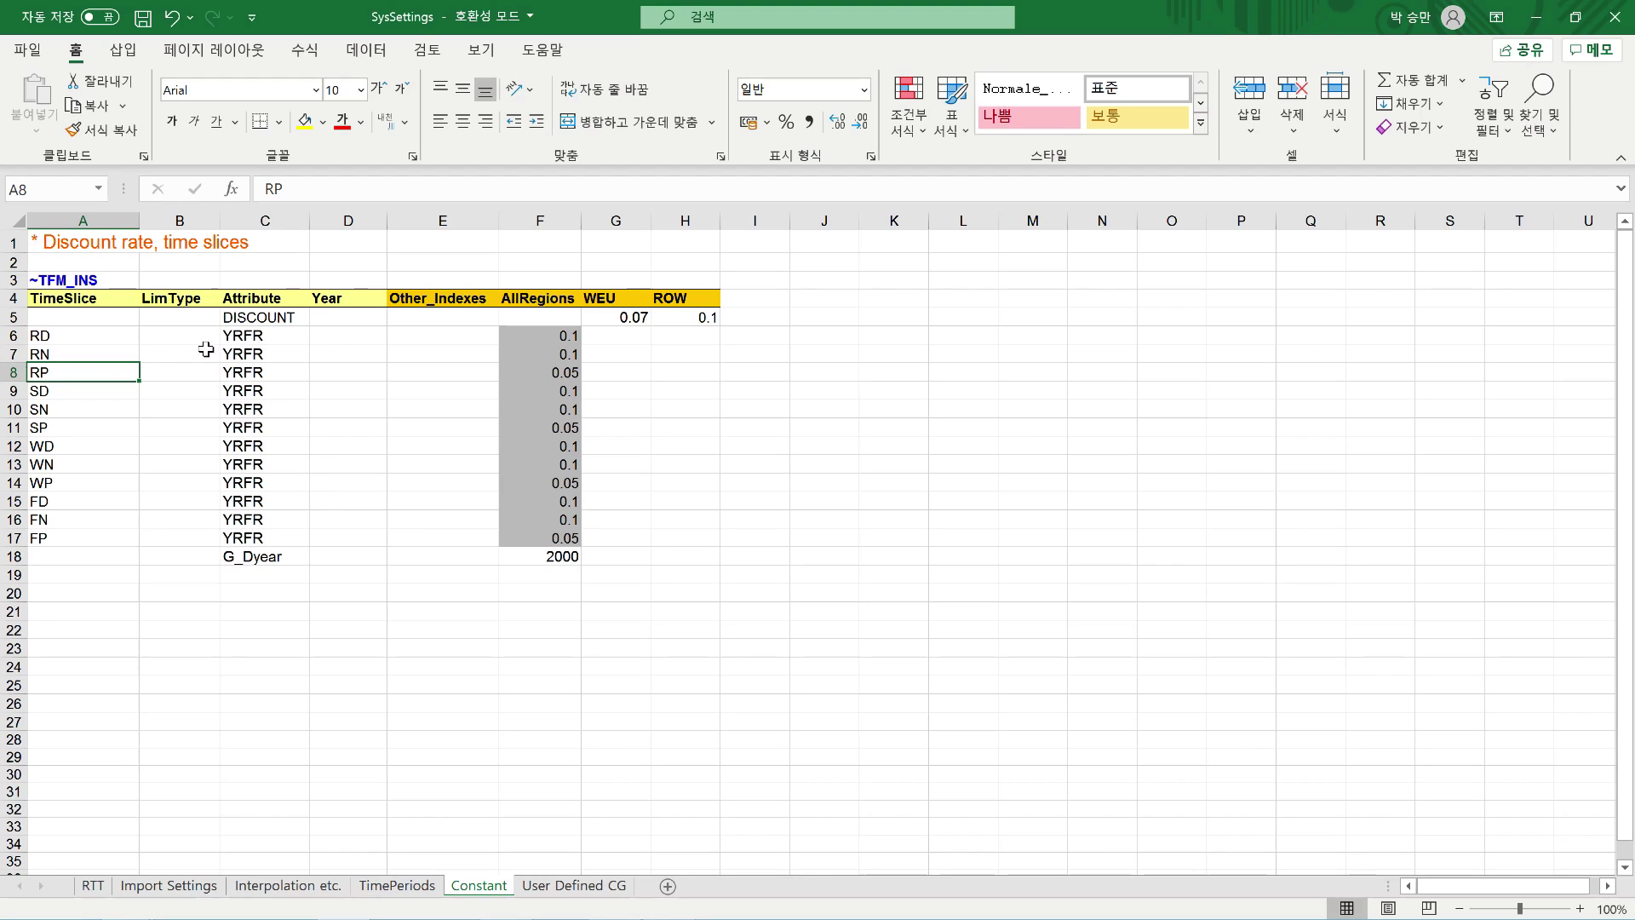
pyautogui.click(103, 339)
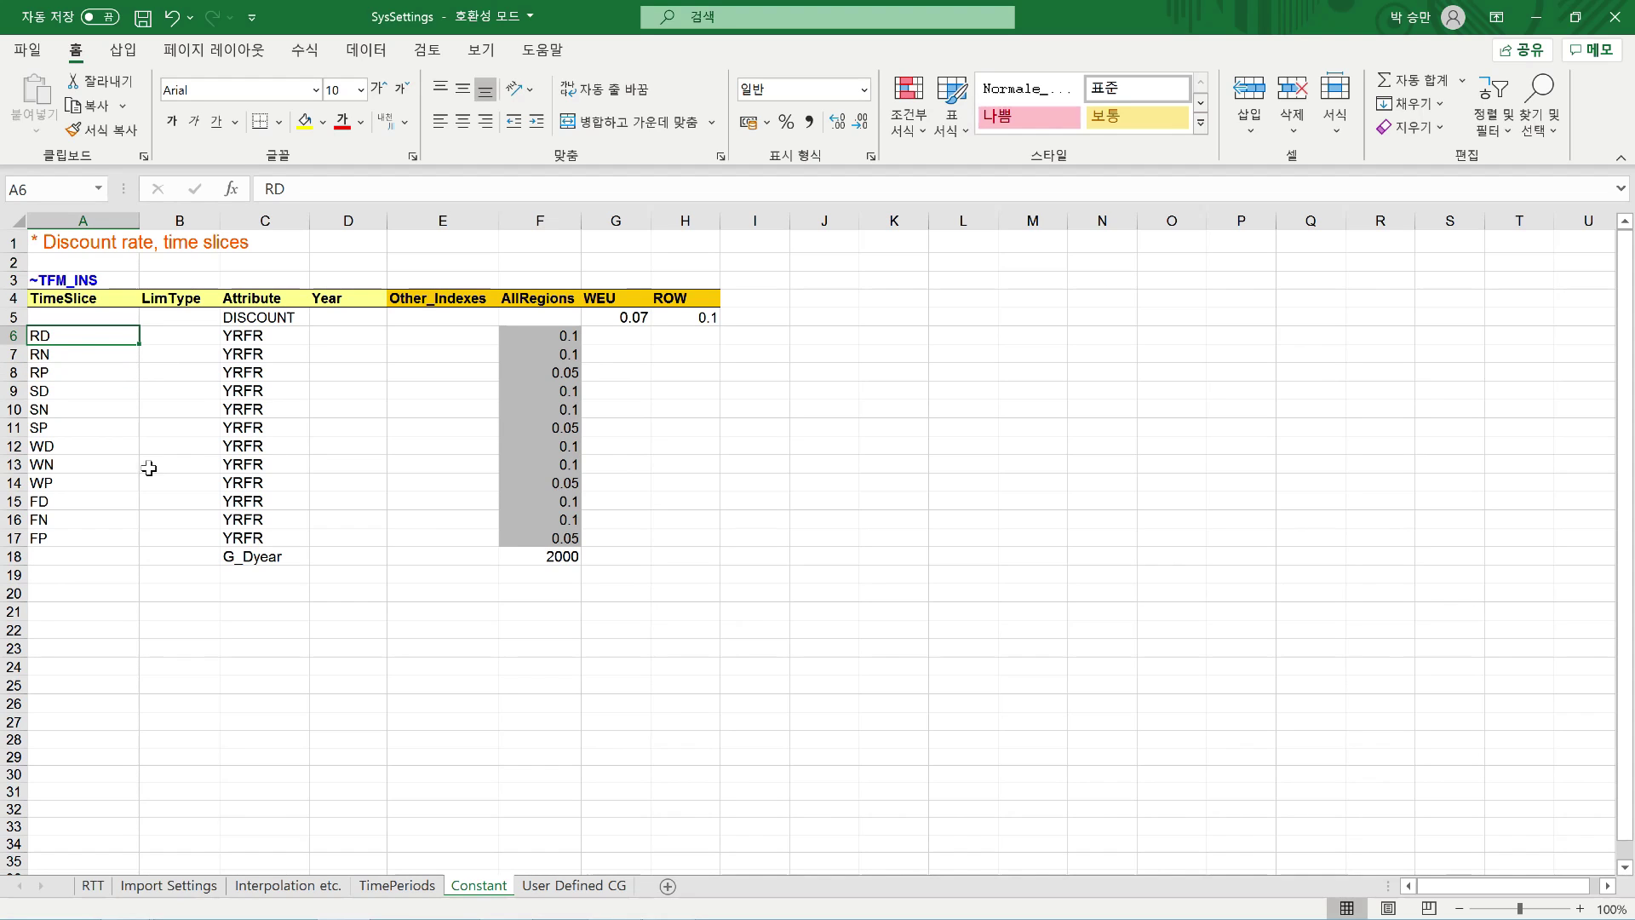
# Go back to the RTT sheet and check each Season code from S to R in the ~TimeSlices table
pyautogui.click(92, 888)
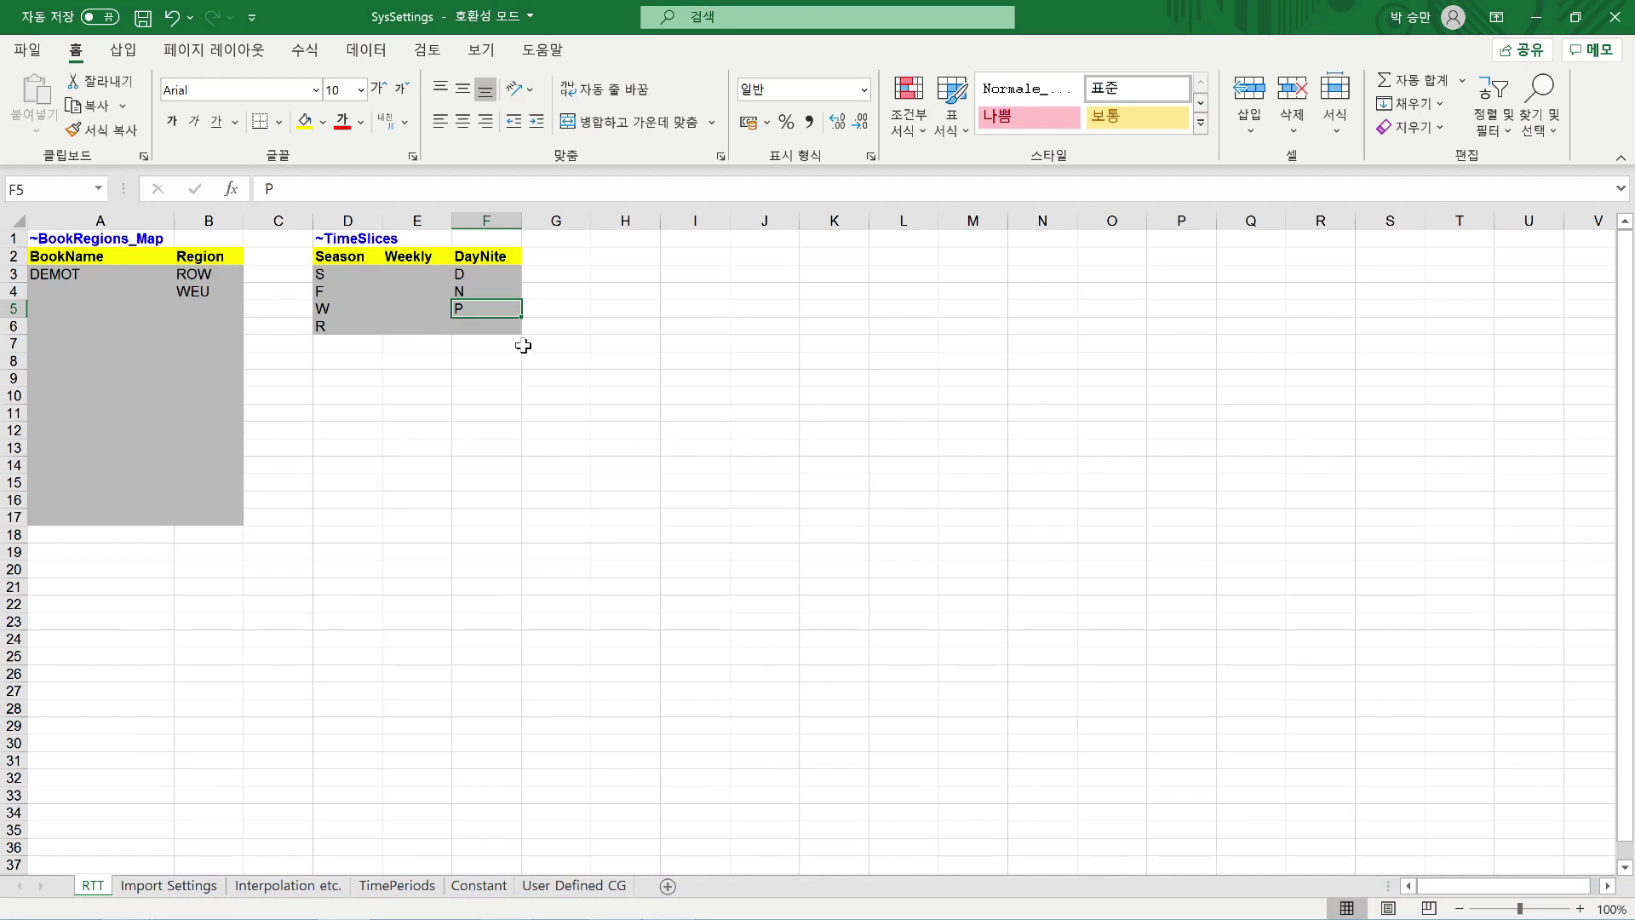
pyautogui.click(351, 276)
pyautogui.click(354, 293)
pyautogui.click(354, 309)
pyautogui.click(353, 327)
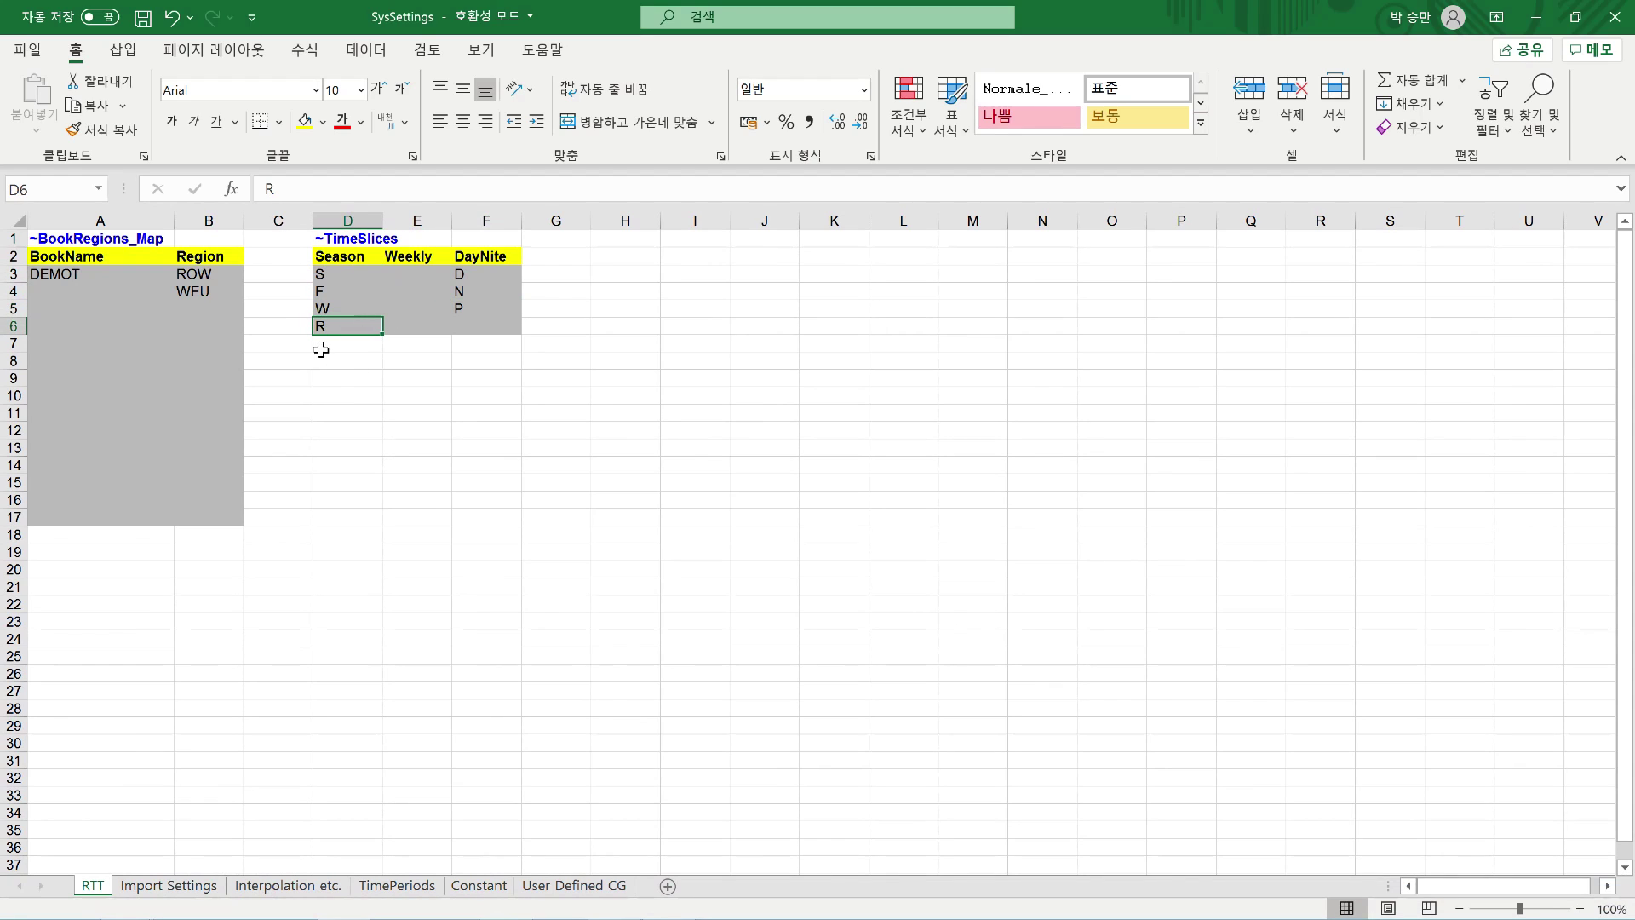
# Reopen the Constant sheet and examine the RD, RN and RP time slices and the AllRegions year fraction for RD
pyautogui.click(486, 890)
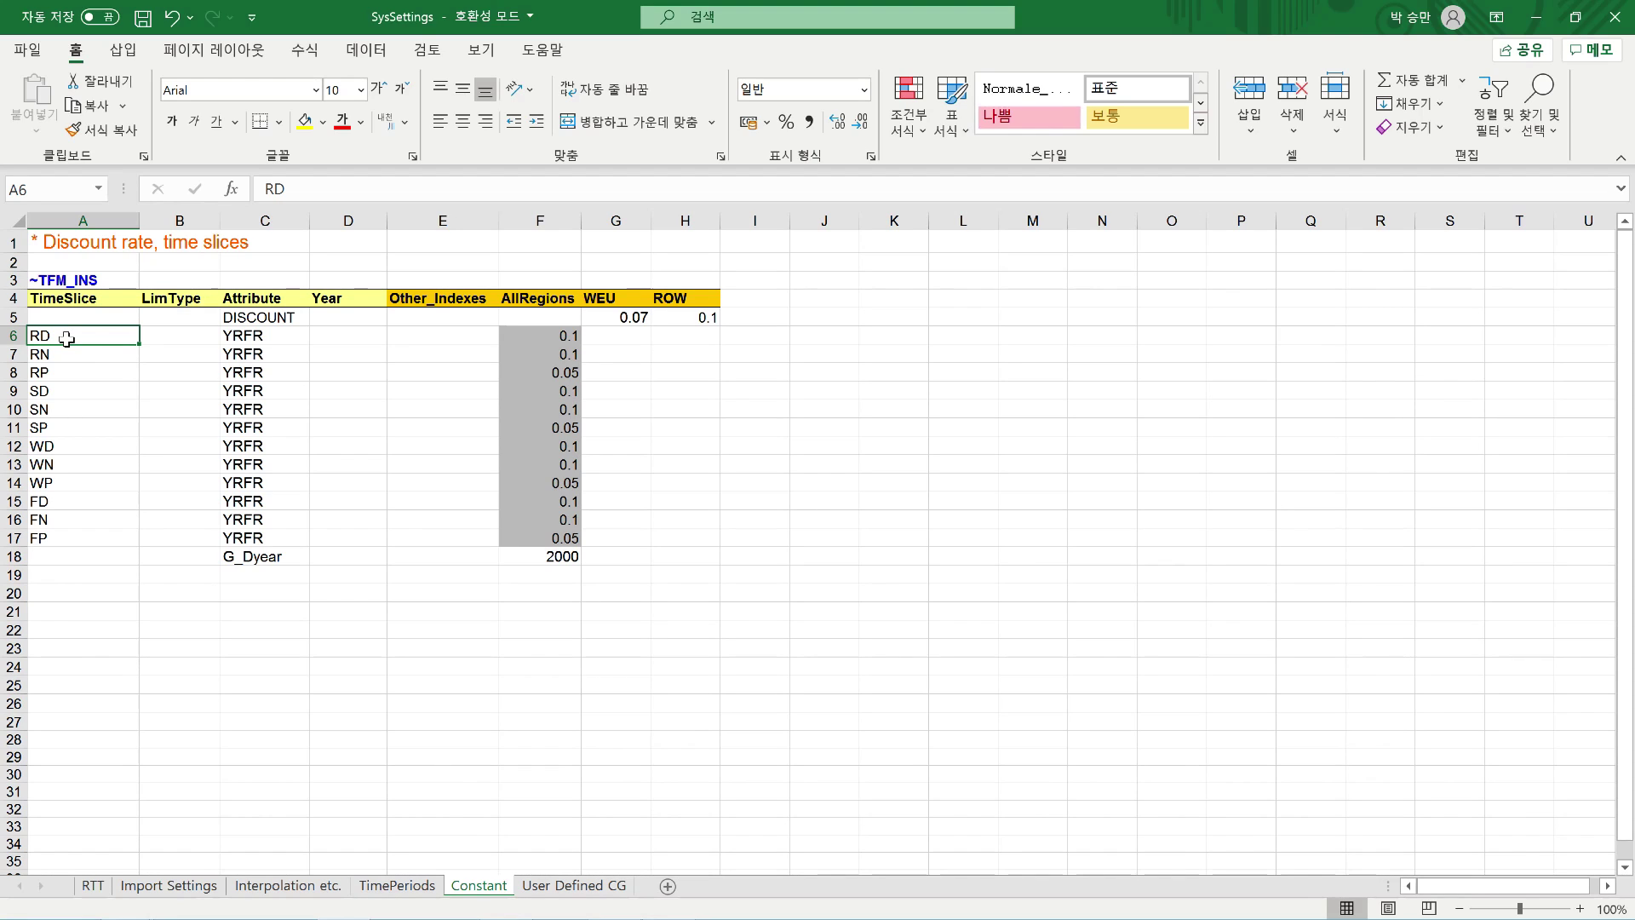
pyautogui.click(71, 354)
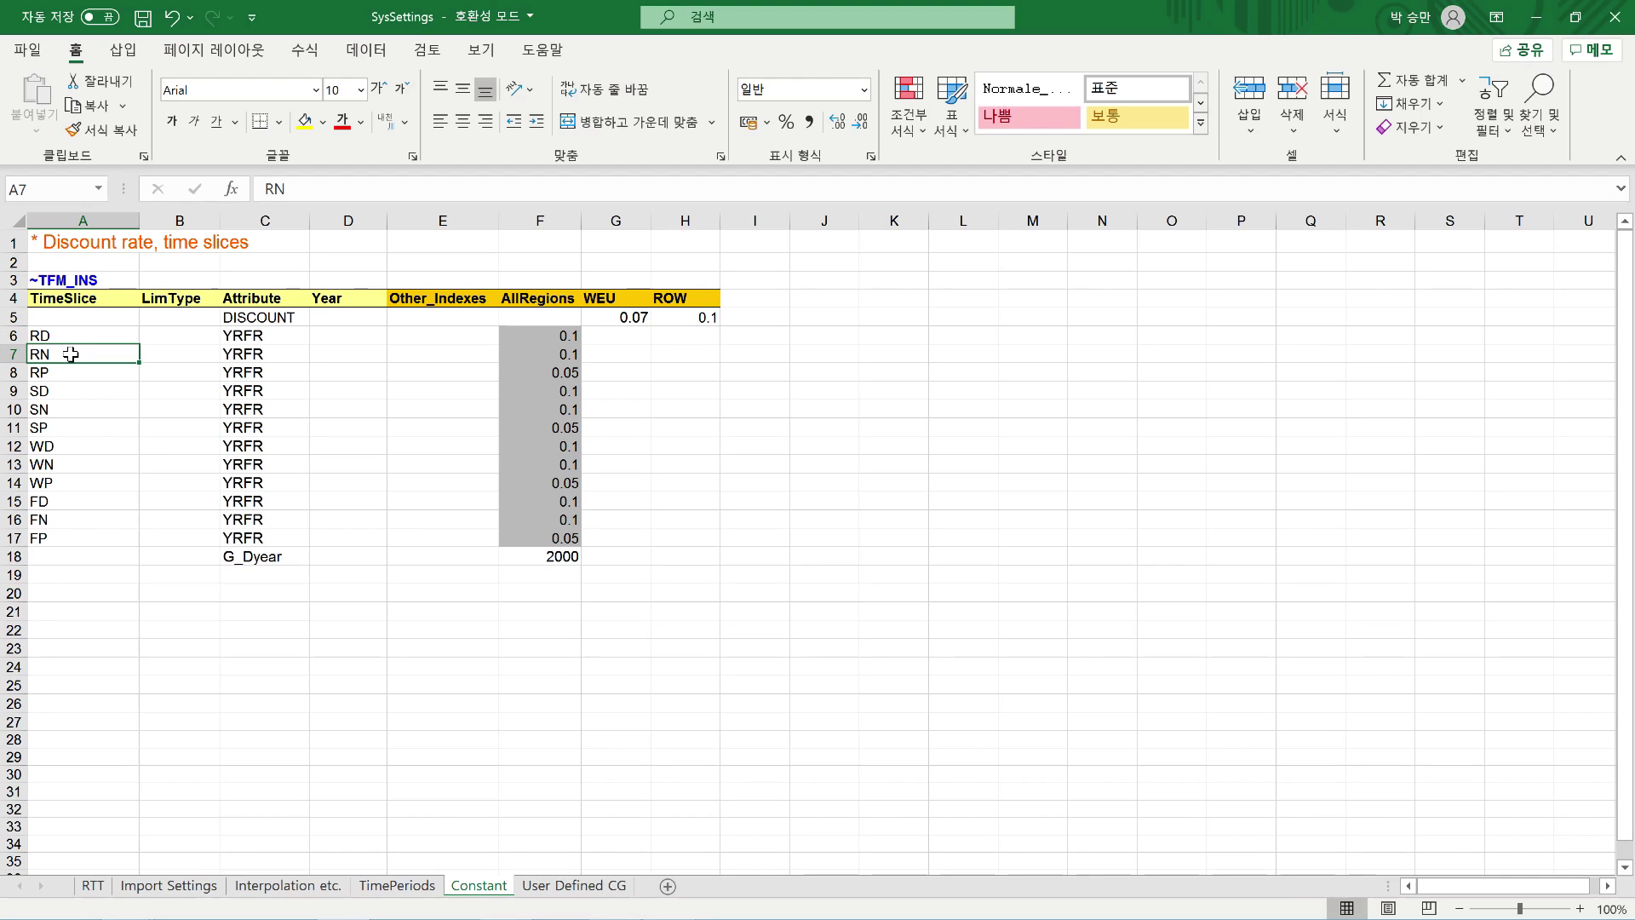
pyautogui.click(69, 372)
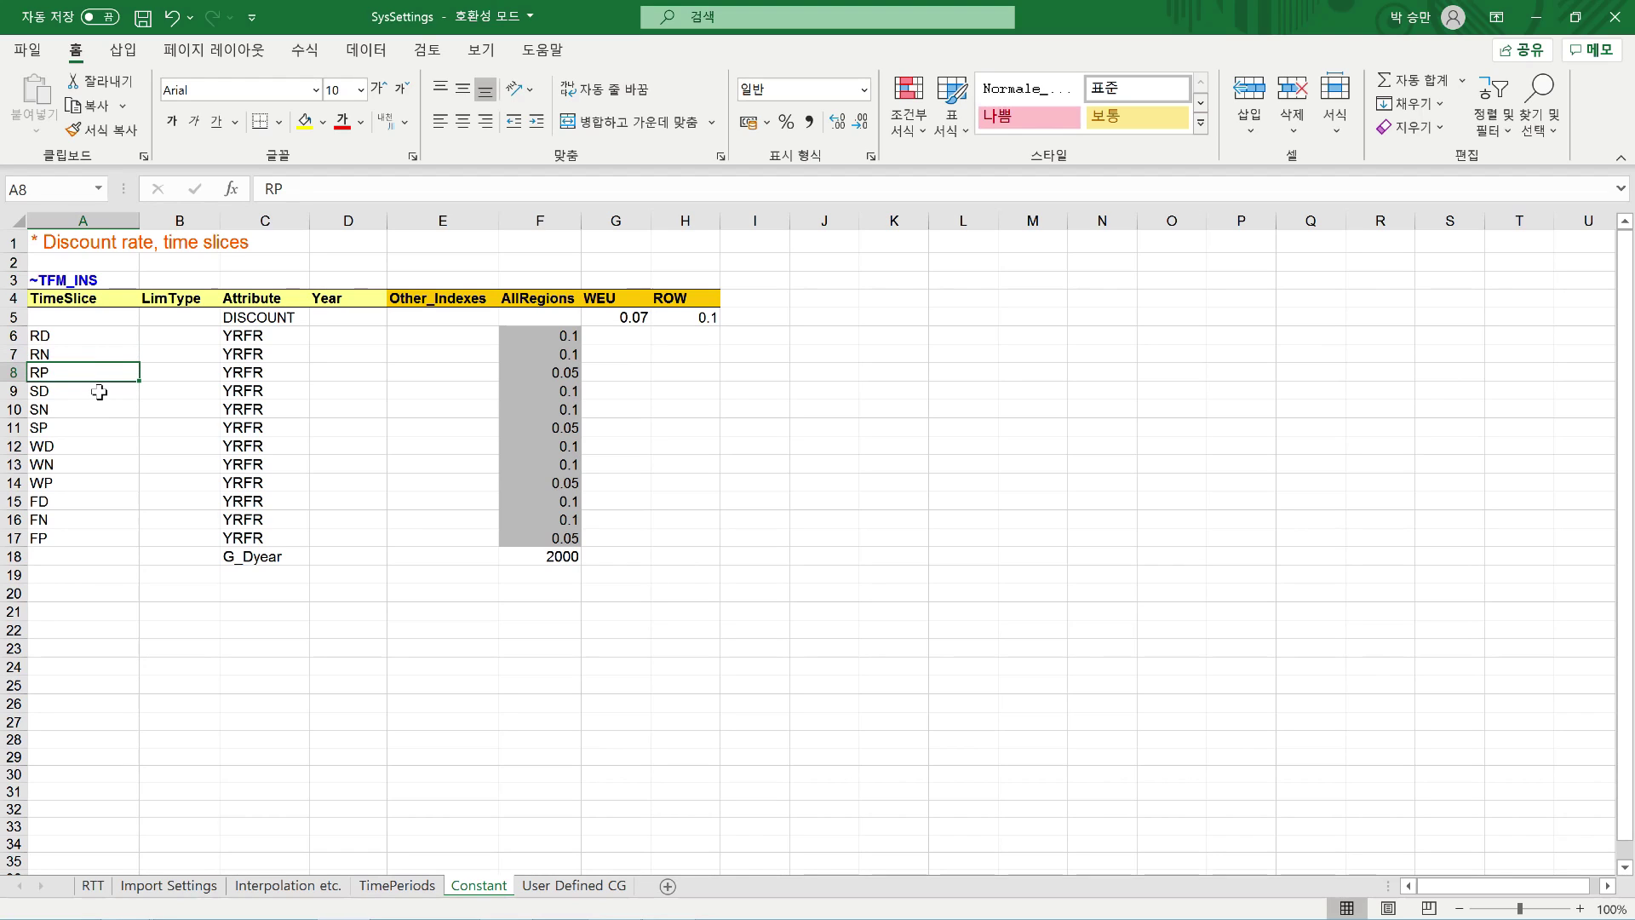
pyautogui.moveTo(83, 334); pyautogui.dragTo(83, 372)
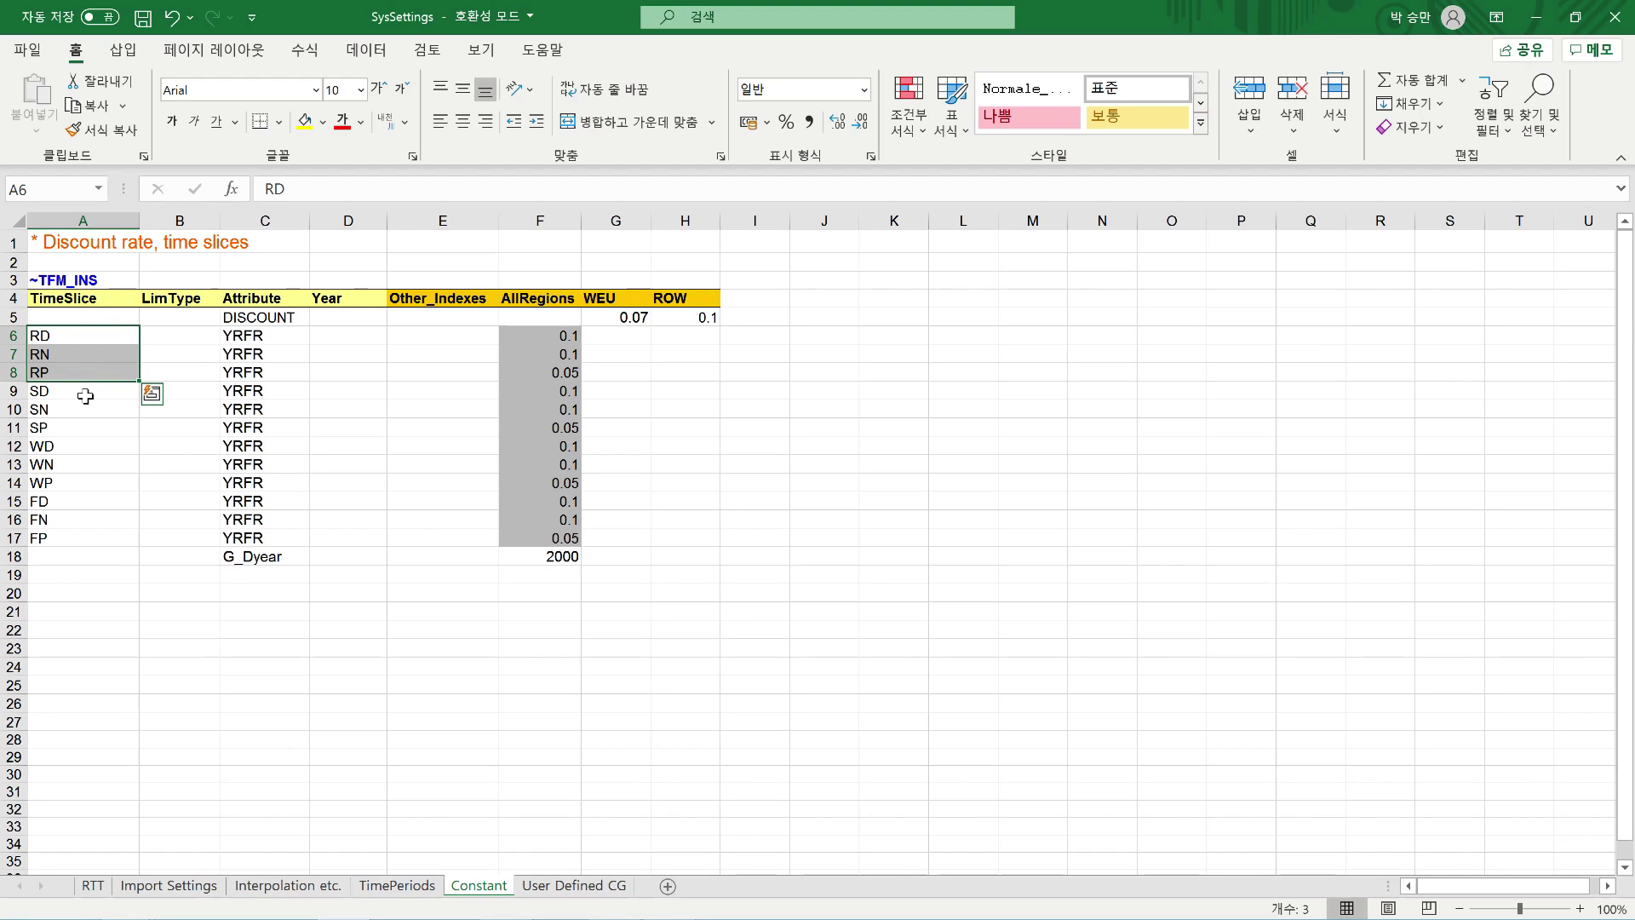
pyautogui.click(79, 351)
pyautogui.click(64, 335)
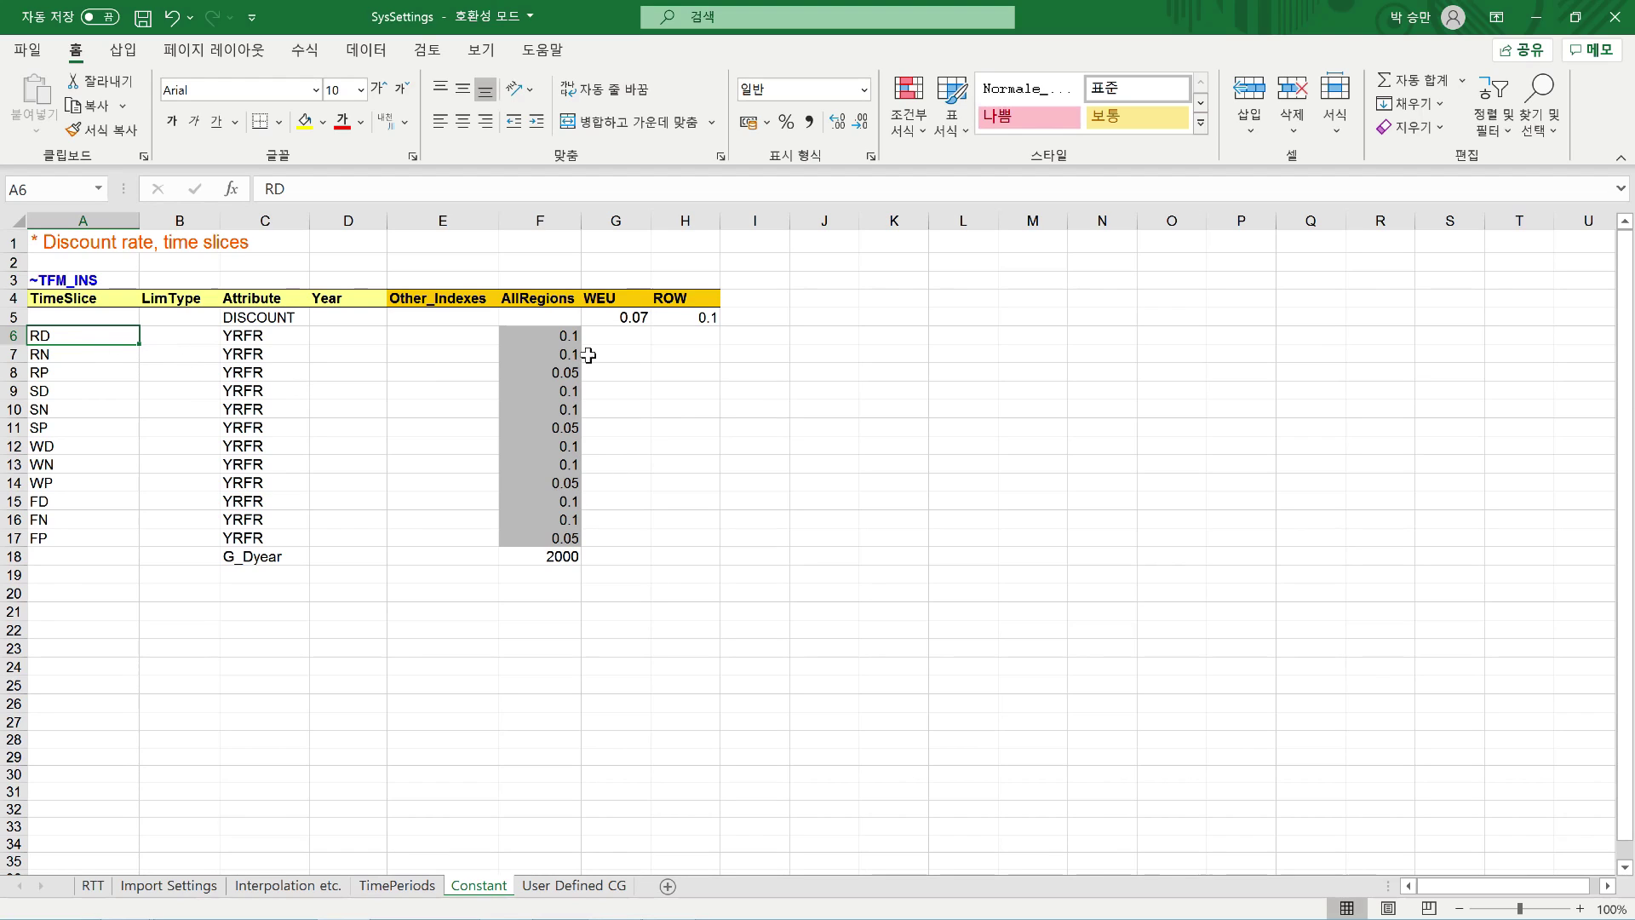
pyautogui.click(567, 340)
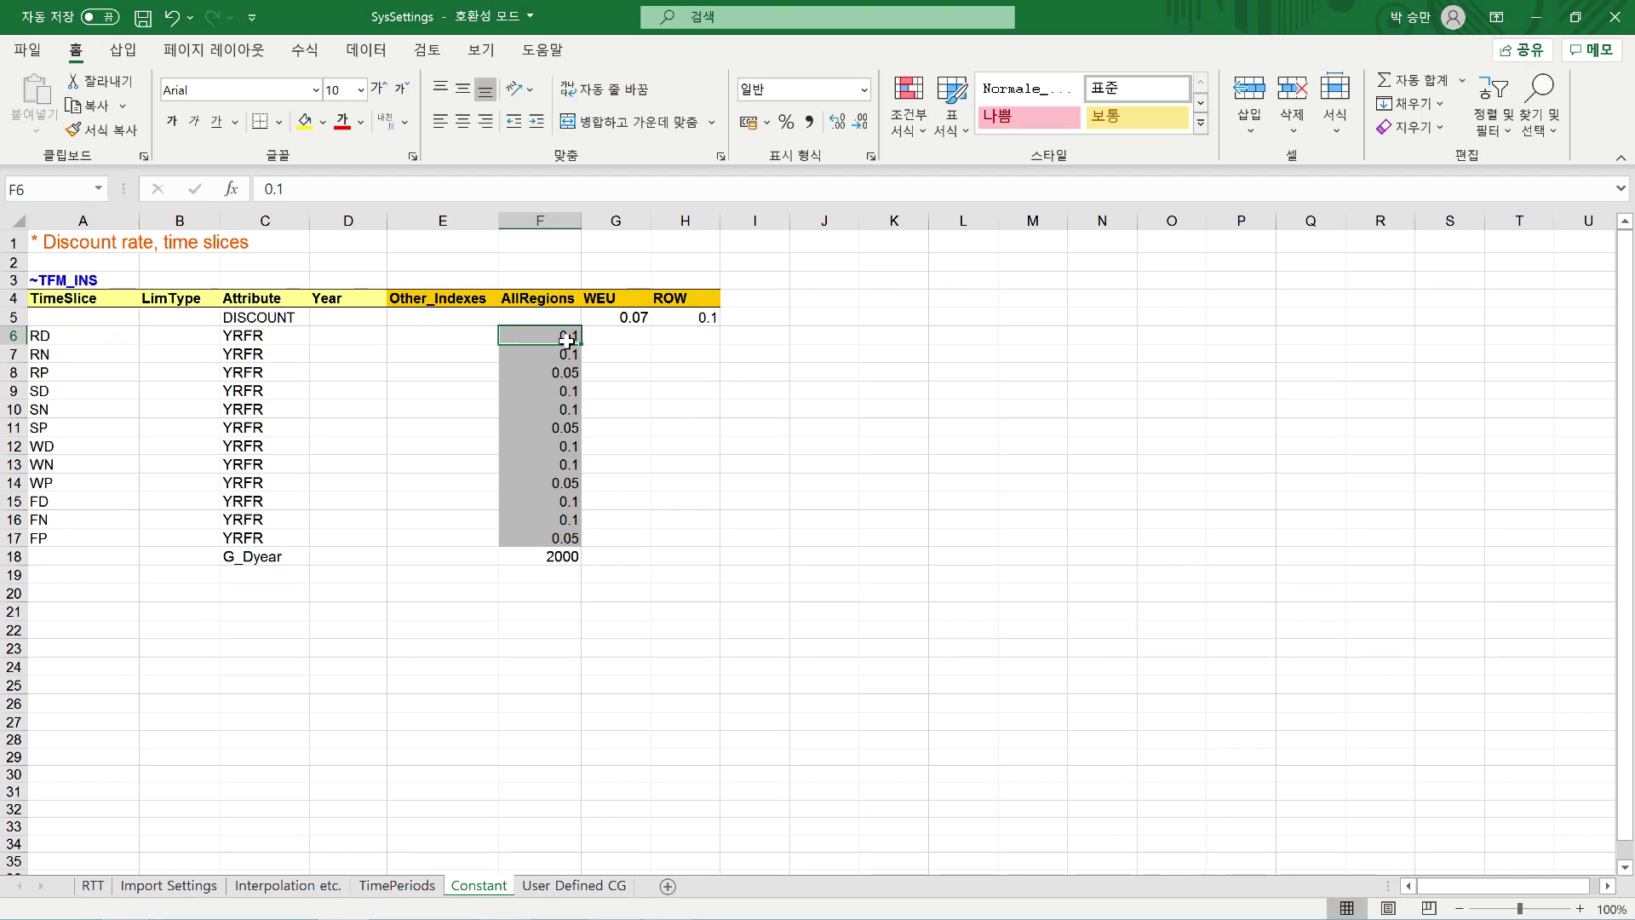
# Examine the AllRegions YRFR fractions for time slices RD to FP and select the whole range to check its sum
pyautogui.click(579, 361)
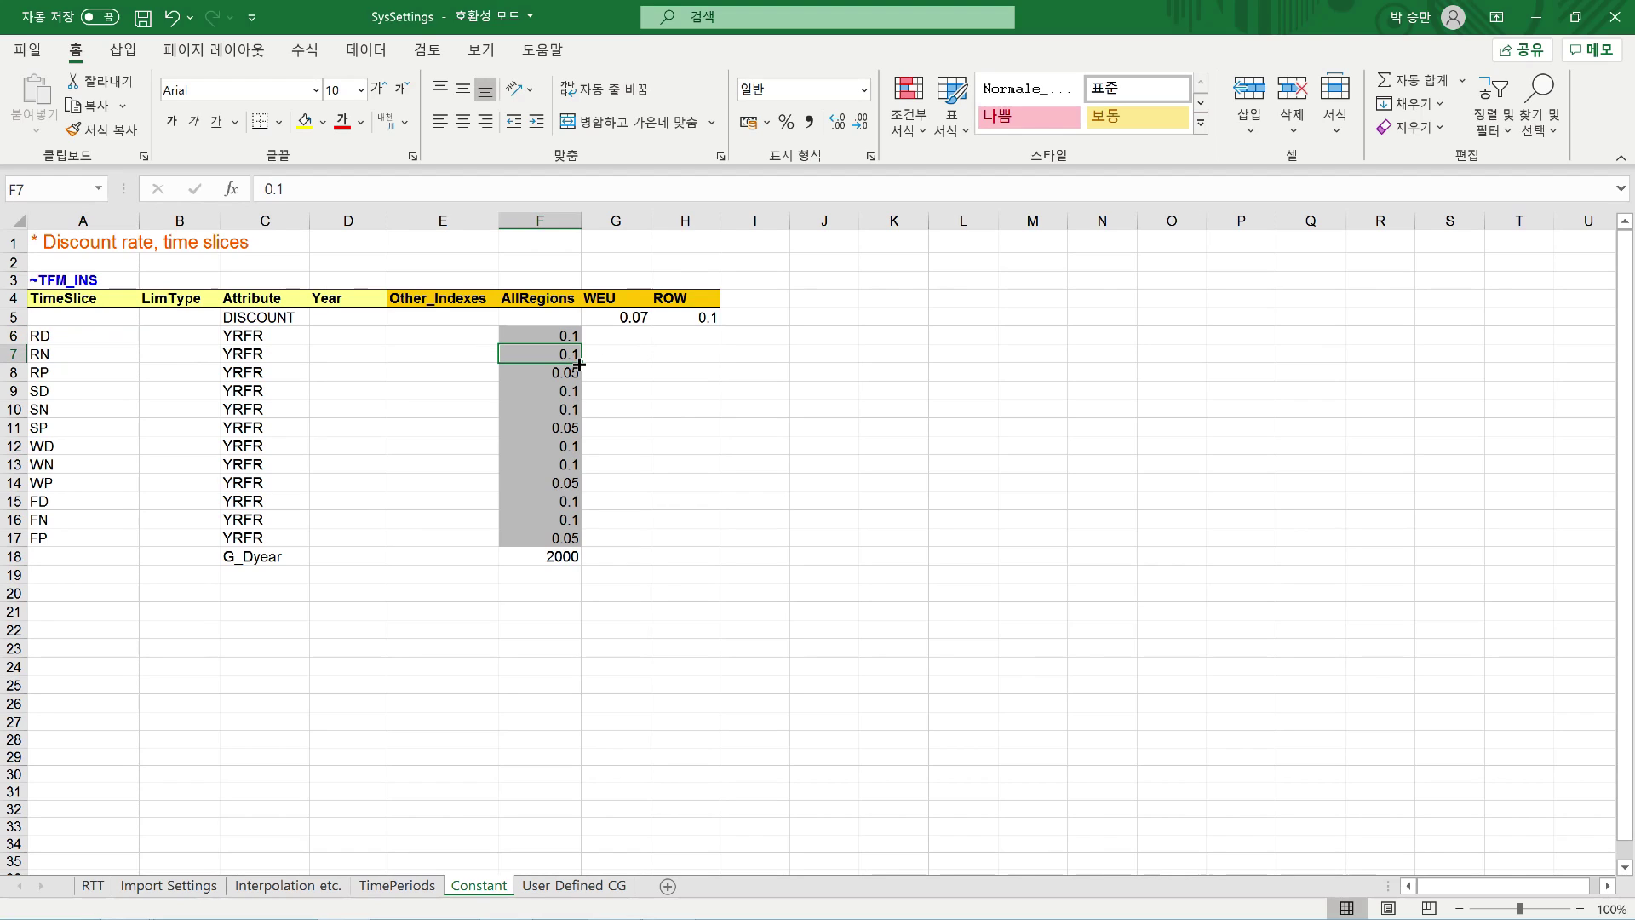
pyautogui.click(565, 341)
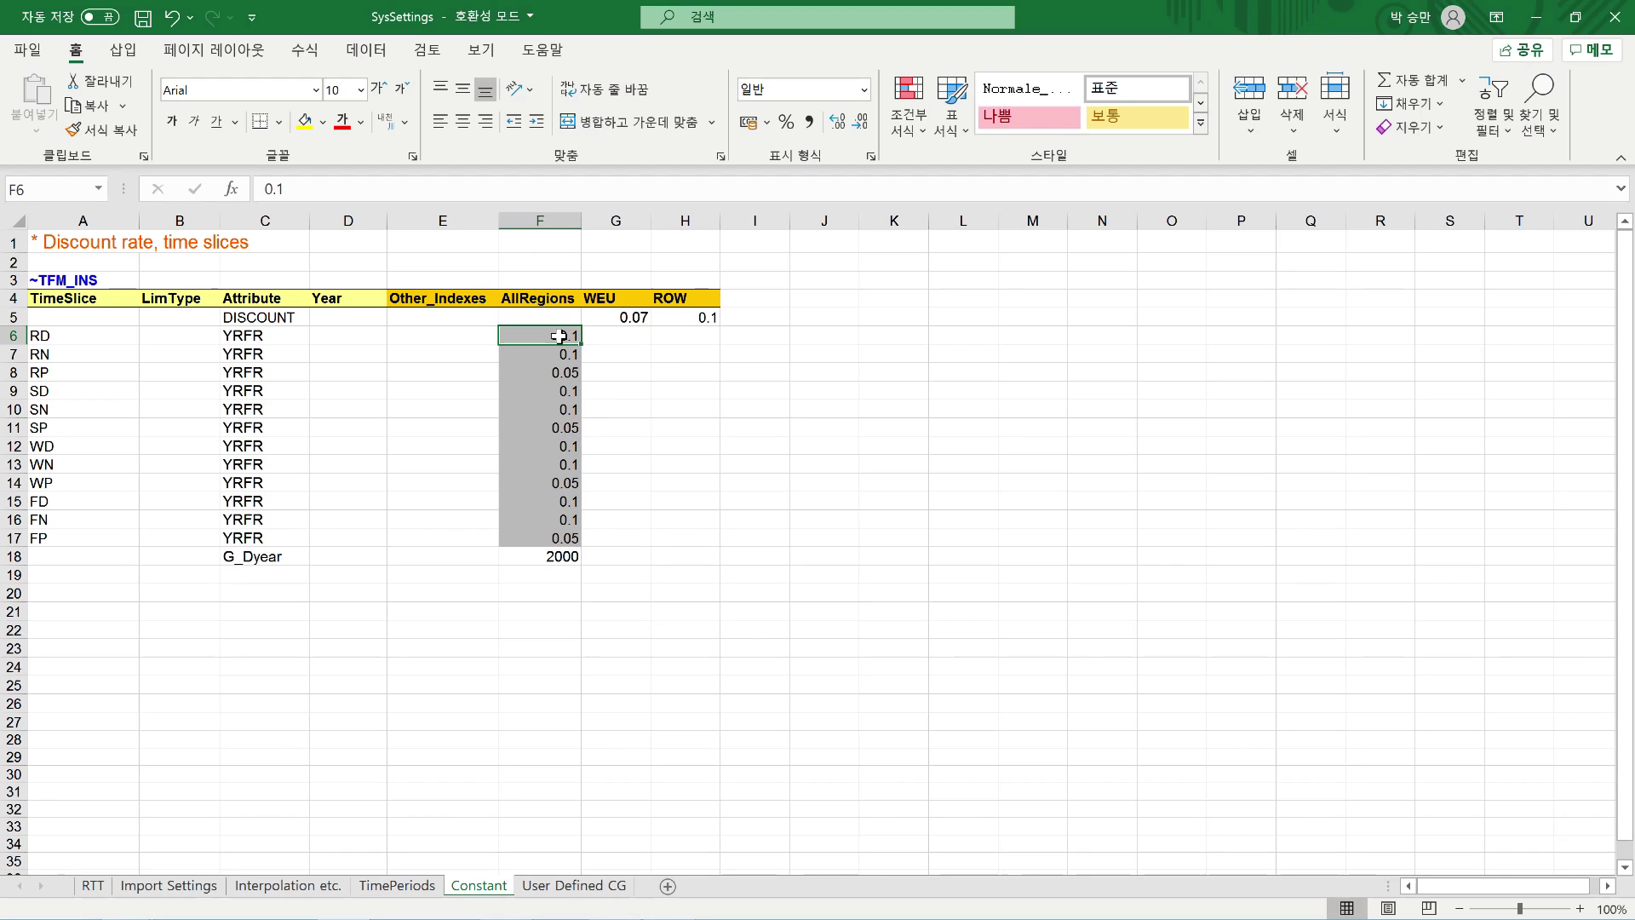
pyautogui.moveTo(560, 337); pyautogui.dragTo(558, 538)
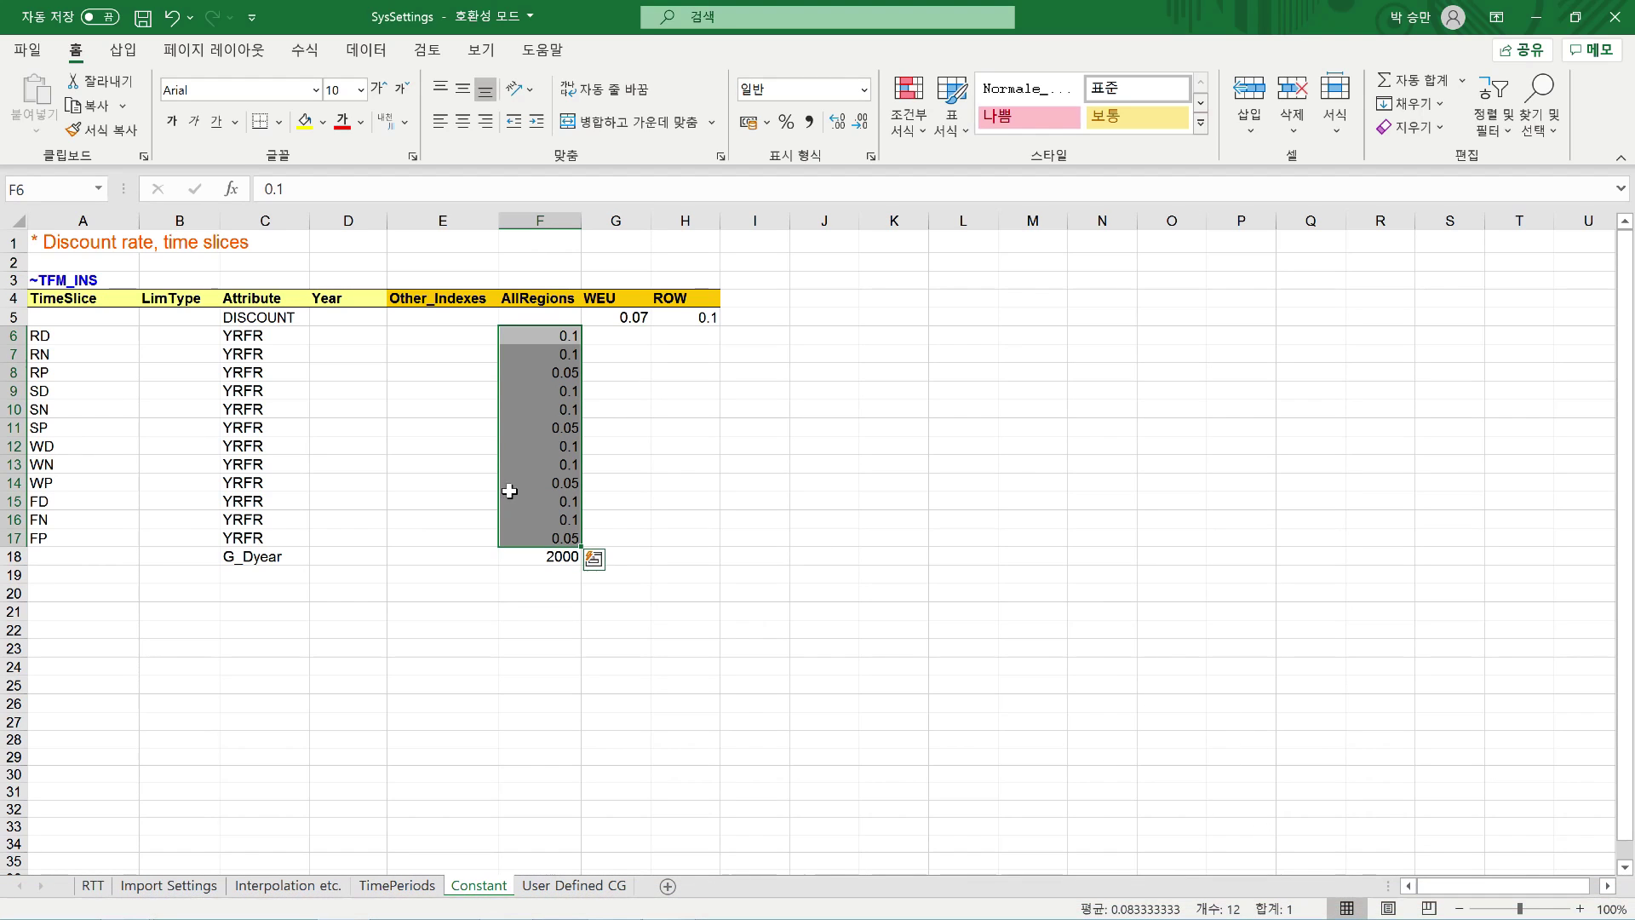
pyautogui.click(652, 479)
pyautogui.click(531, 540)
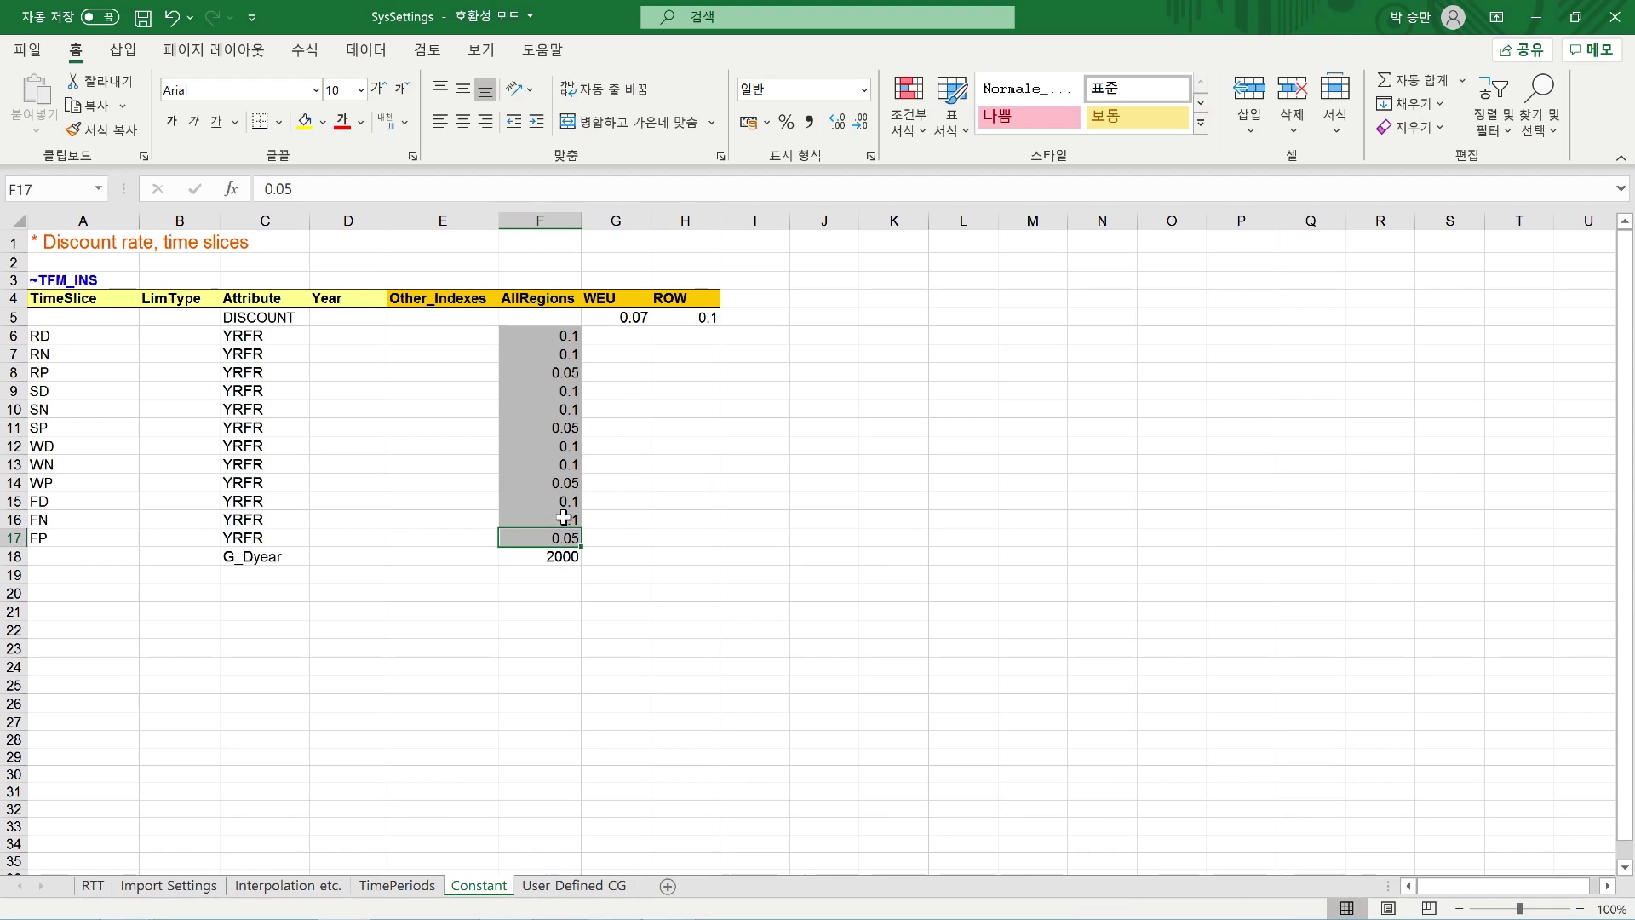
pyautogui.click(660, 538)
# Look over the whole ~TFM_INS table on the Constant sheet, from the DISCOUNT row down to G_Dyear
pyautogui.moveTo(707, 573); pyautogui.dragTo(113, 319)
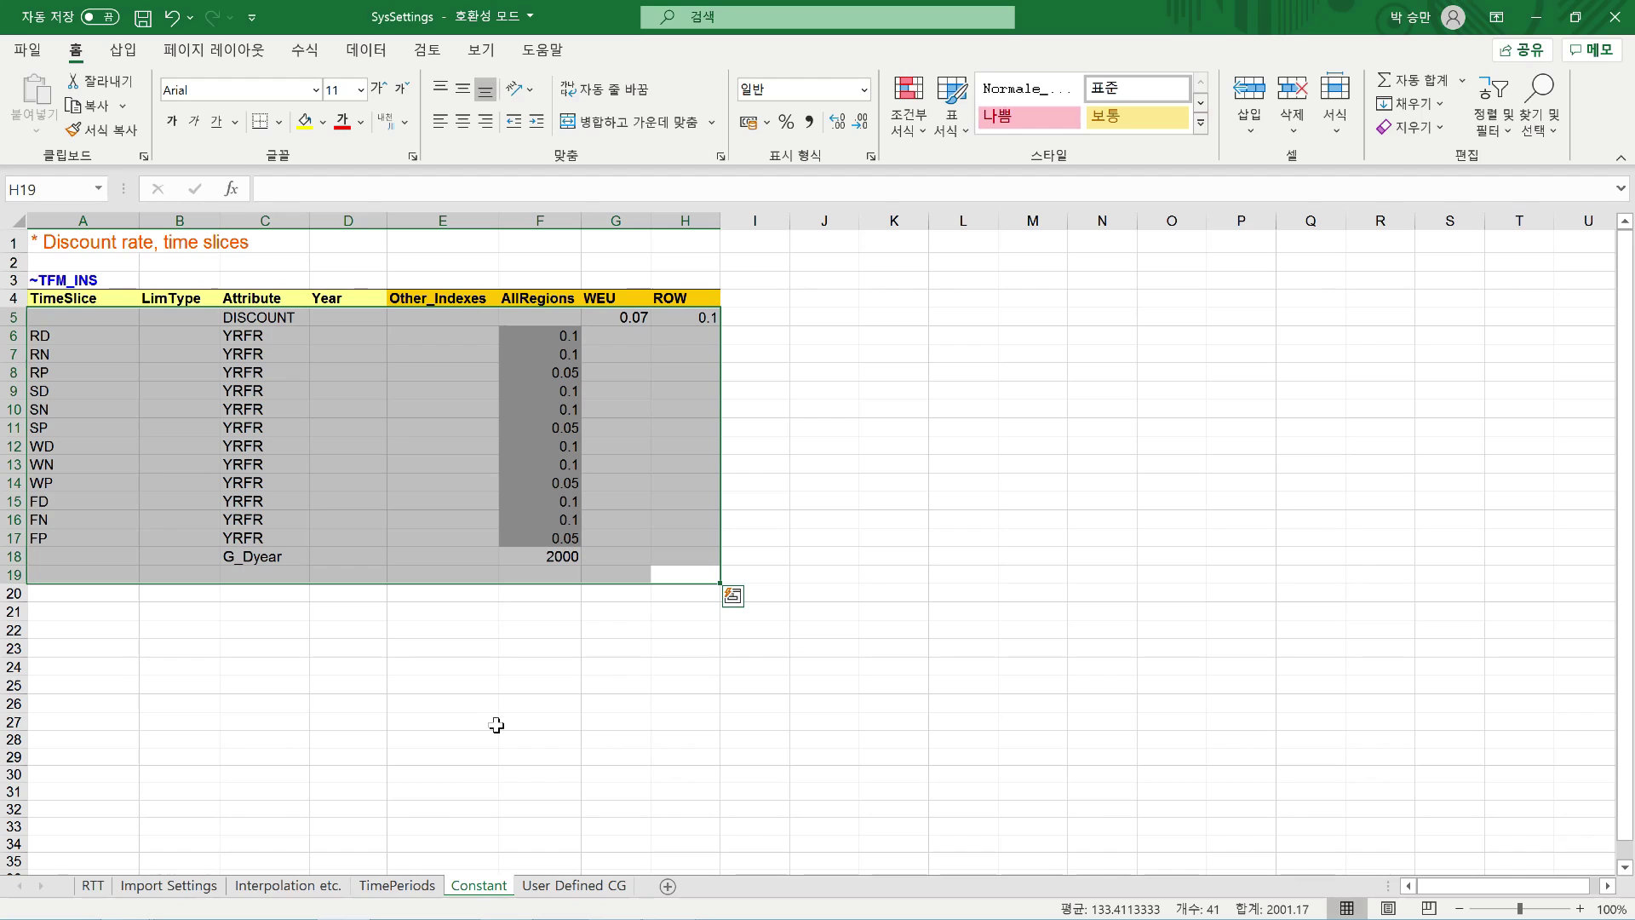
pyautogui.click(861, 517)
pyautogui.click(855, 303)
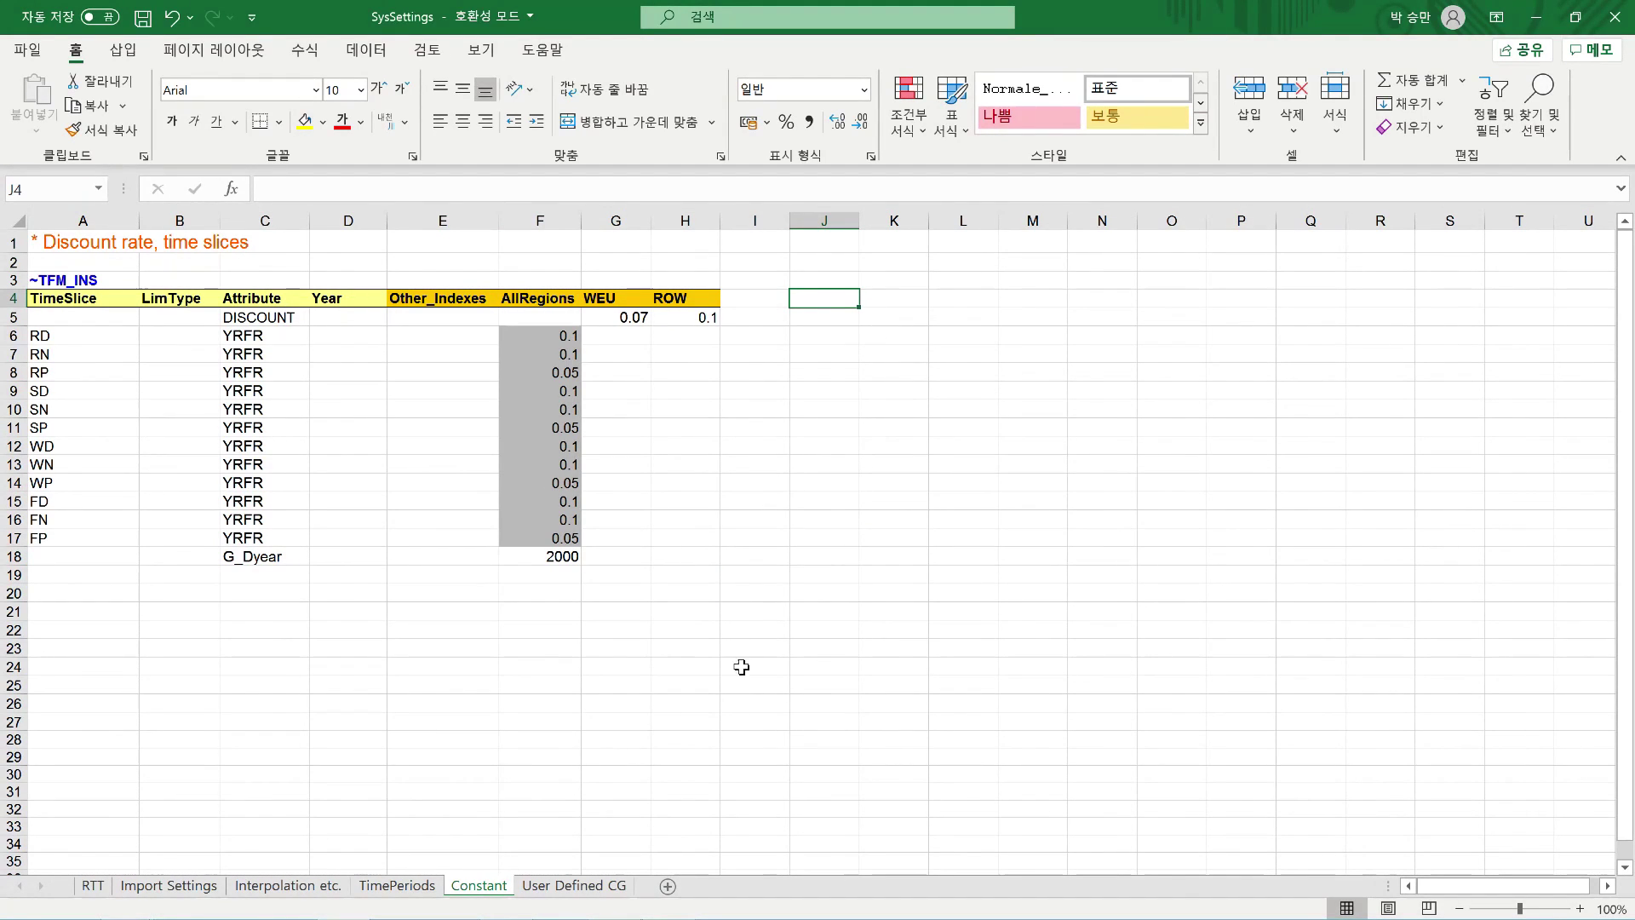
# Open the User Defined CG sheet and review the ~TFM_COMGRP headers from Name to Cset_CD
pyautogui.click(620, 887)
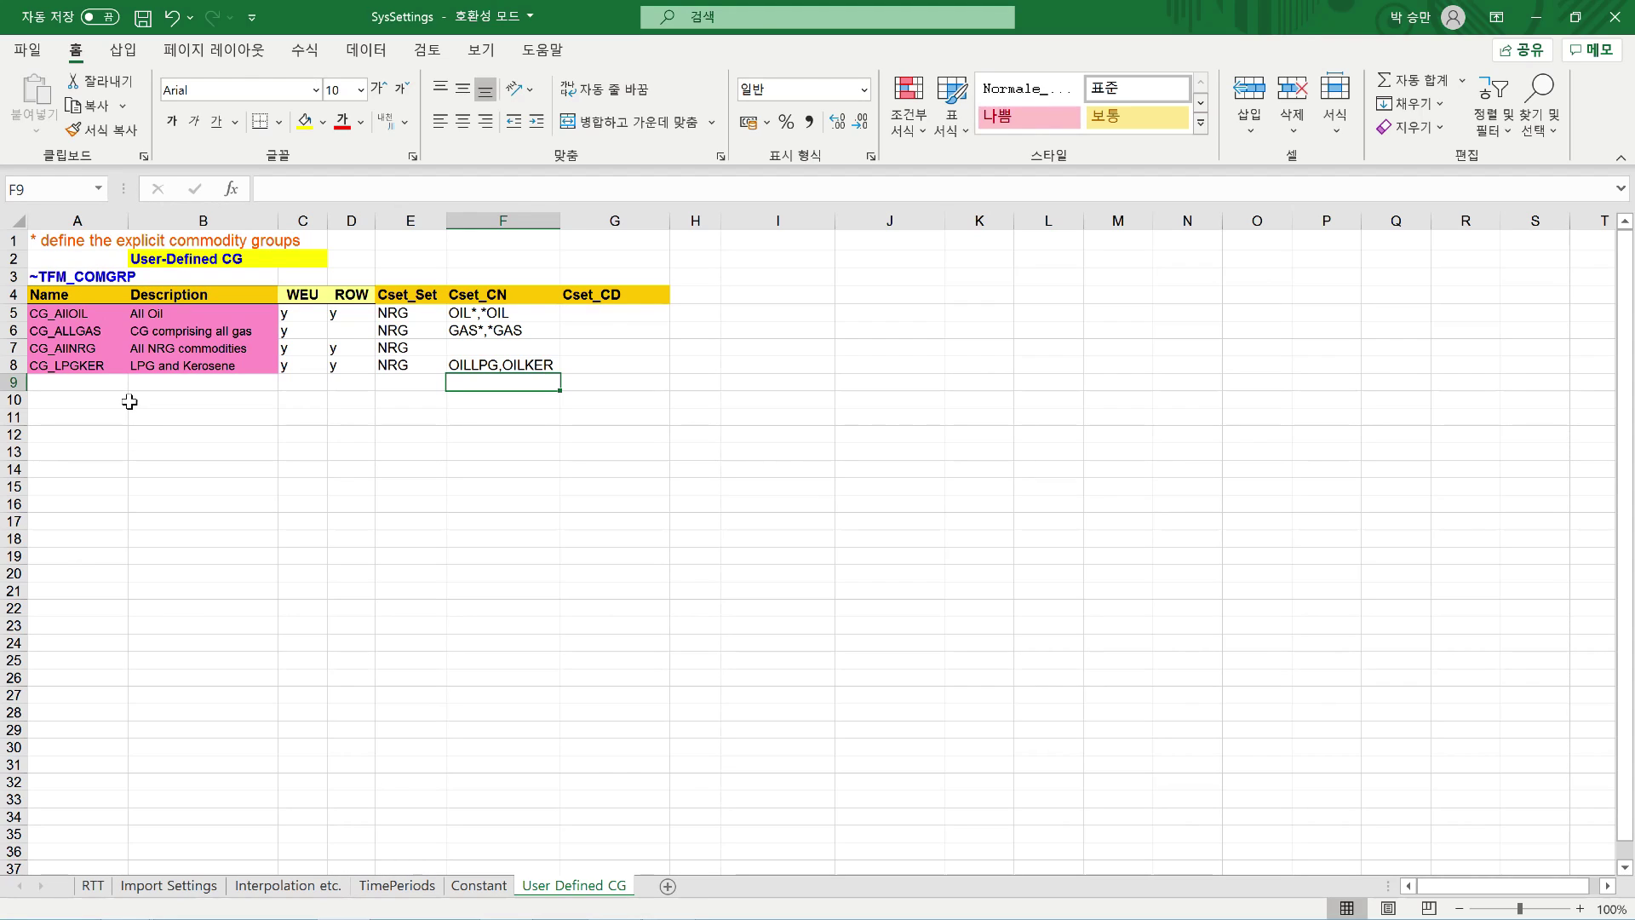
pyautogui.click(99, 301)
pyautogui.click(203, 297)
pyautogui.click(305, 297)
pyautogui.click(371, 302)
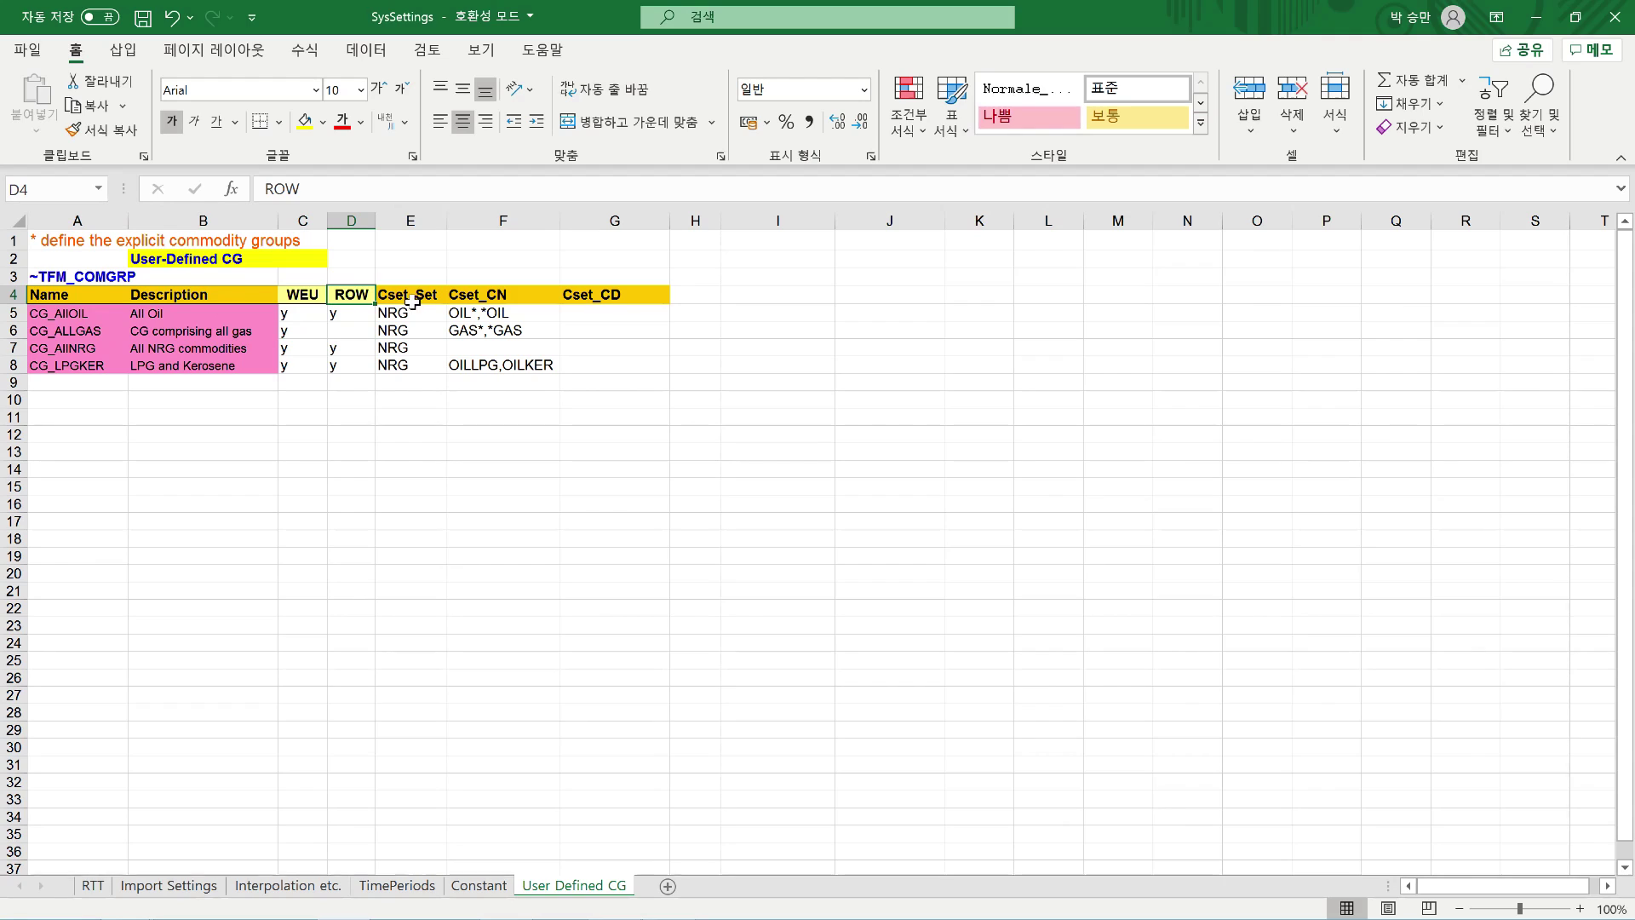
pyautogui.click(401, 302)
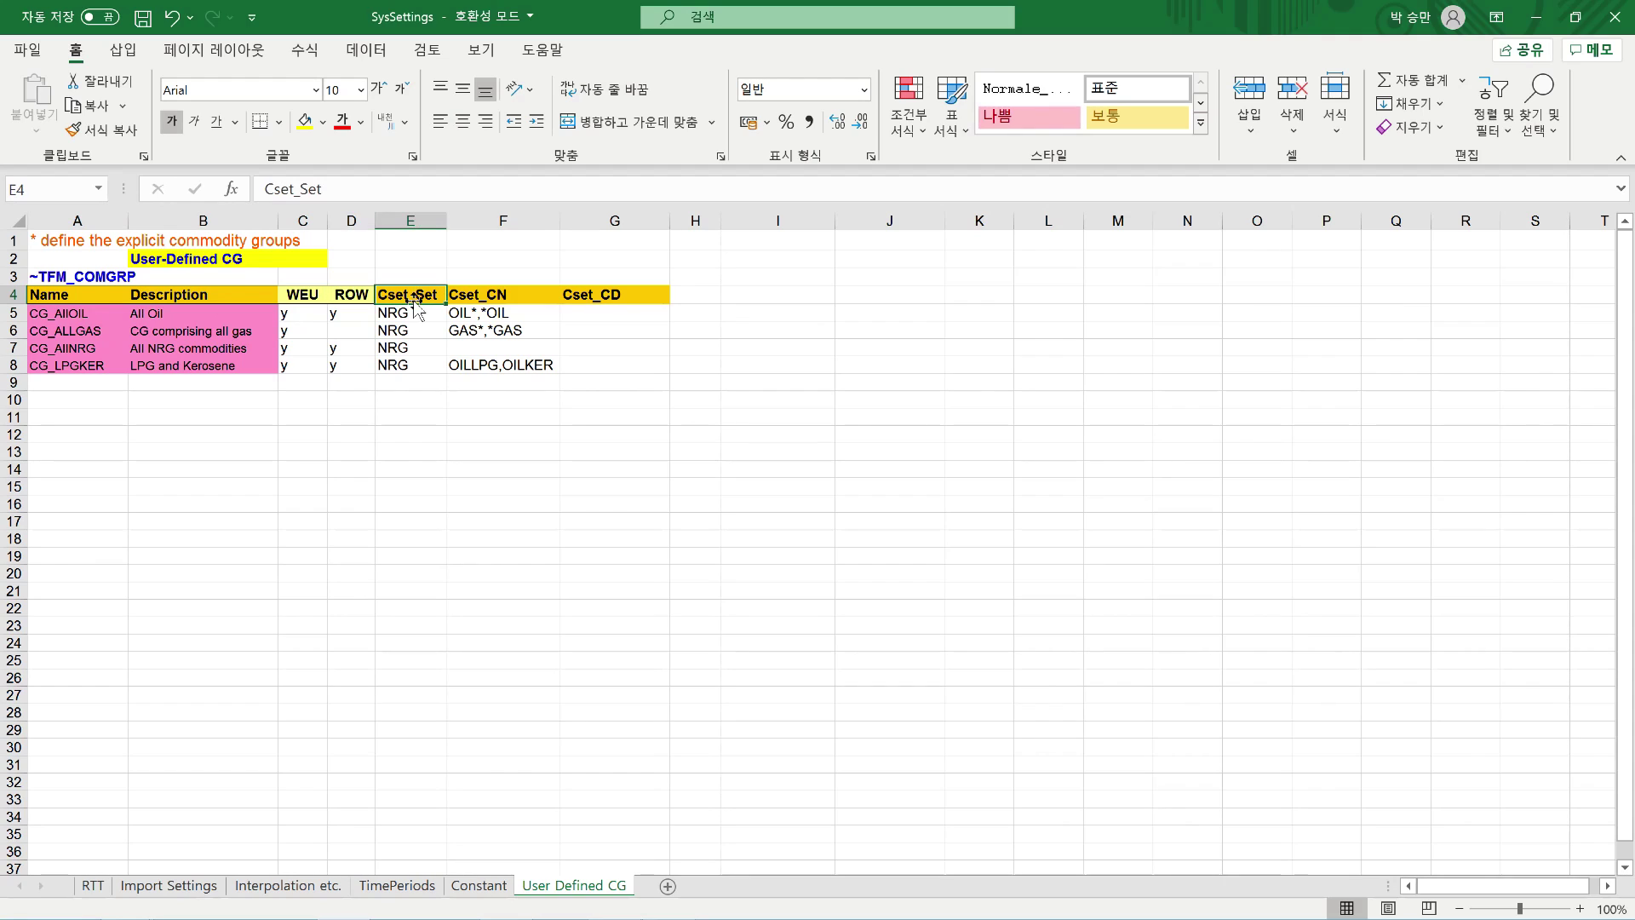
pyautogui.click(519, 298)
pyautogui.click(599, 297)
pyautogui.moveTo(99, 304); pyautogui.dragTo(620, 292)
pyautogui.click(192, 415)
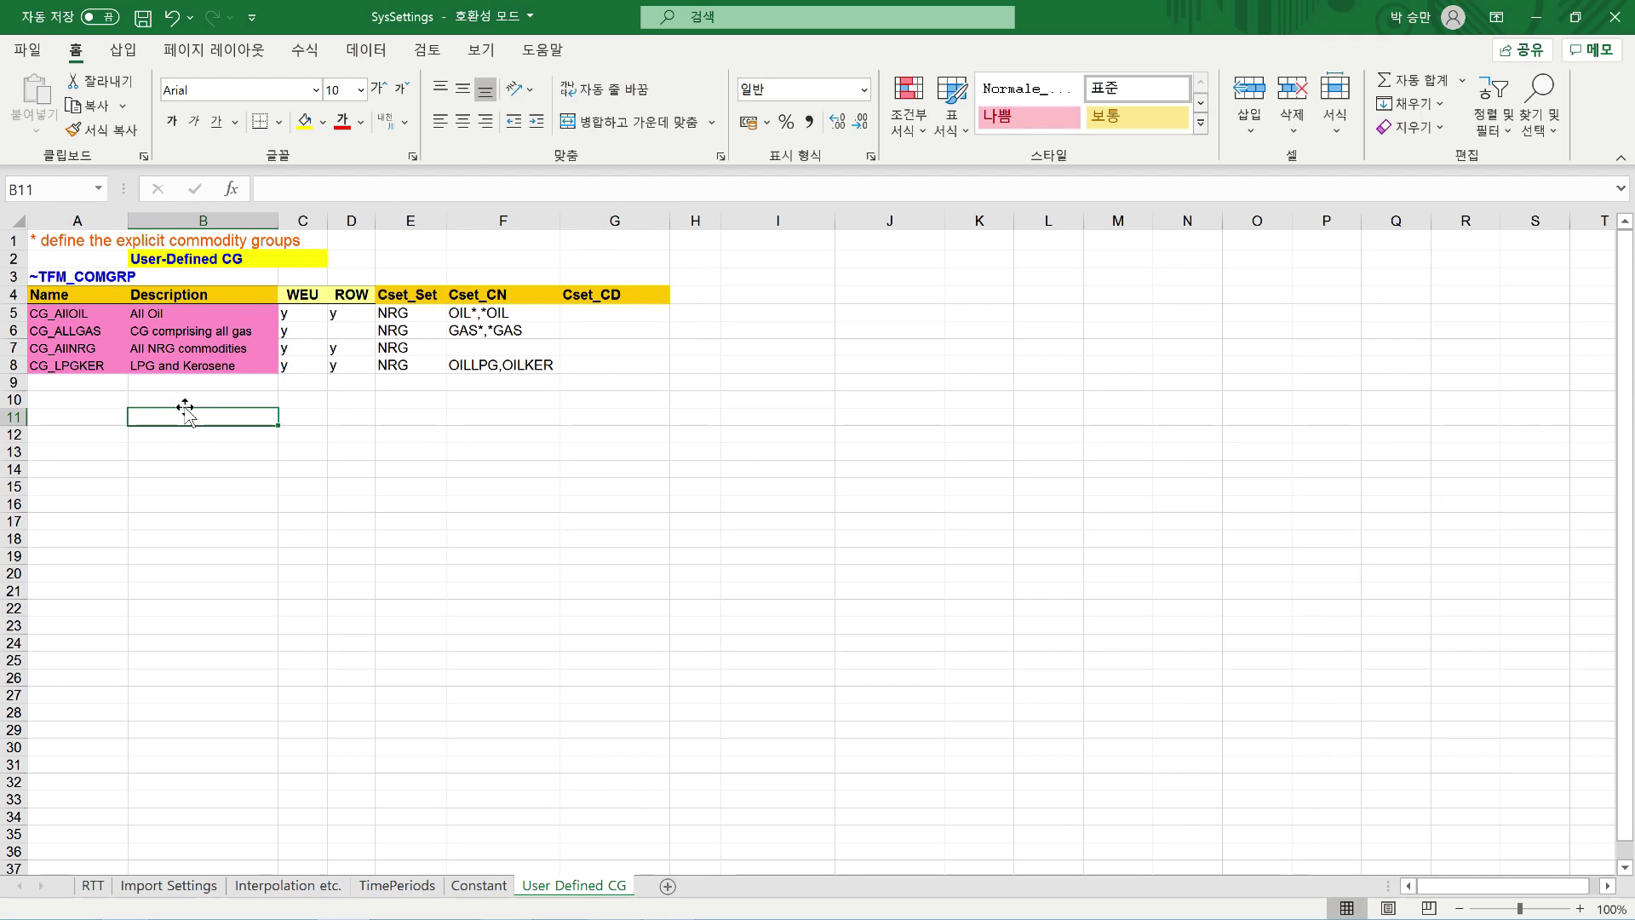
# Inspect the Name and Description entries of the CG_AllOIL commodity group
pyautogui.click(92, 300)
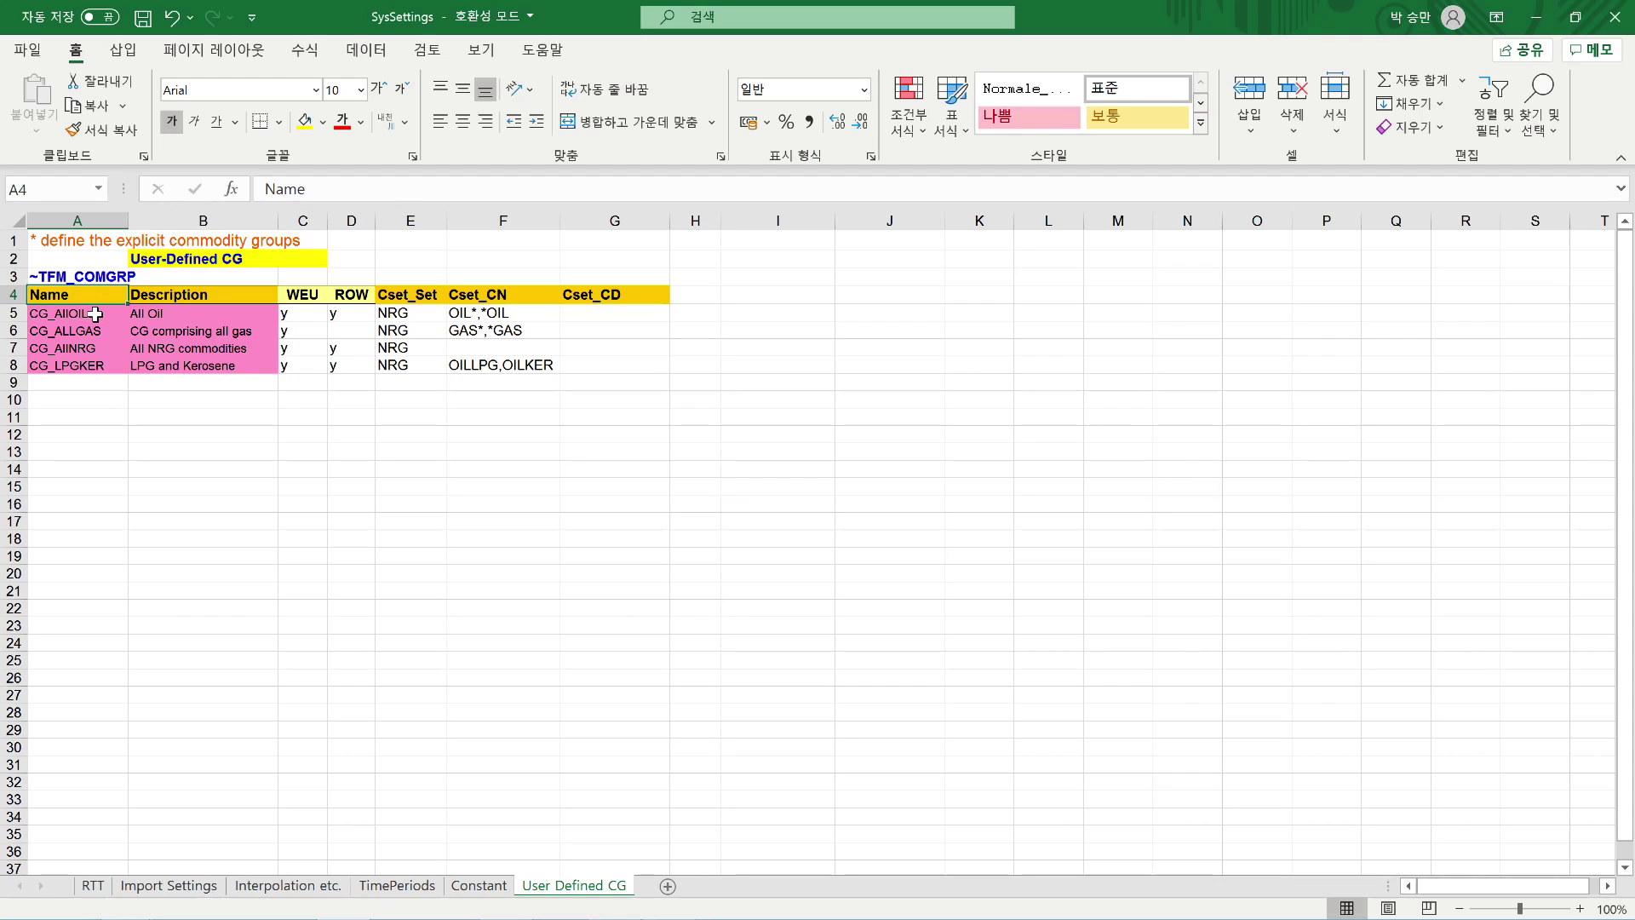
pyautogui.click(95, 314)
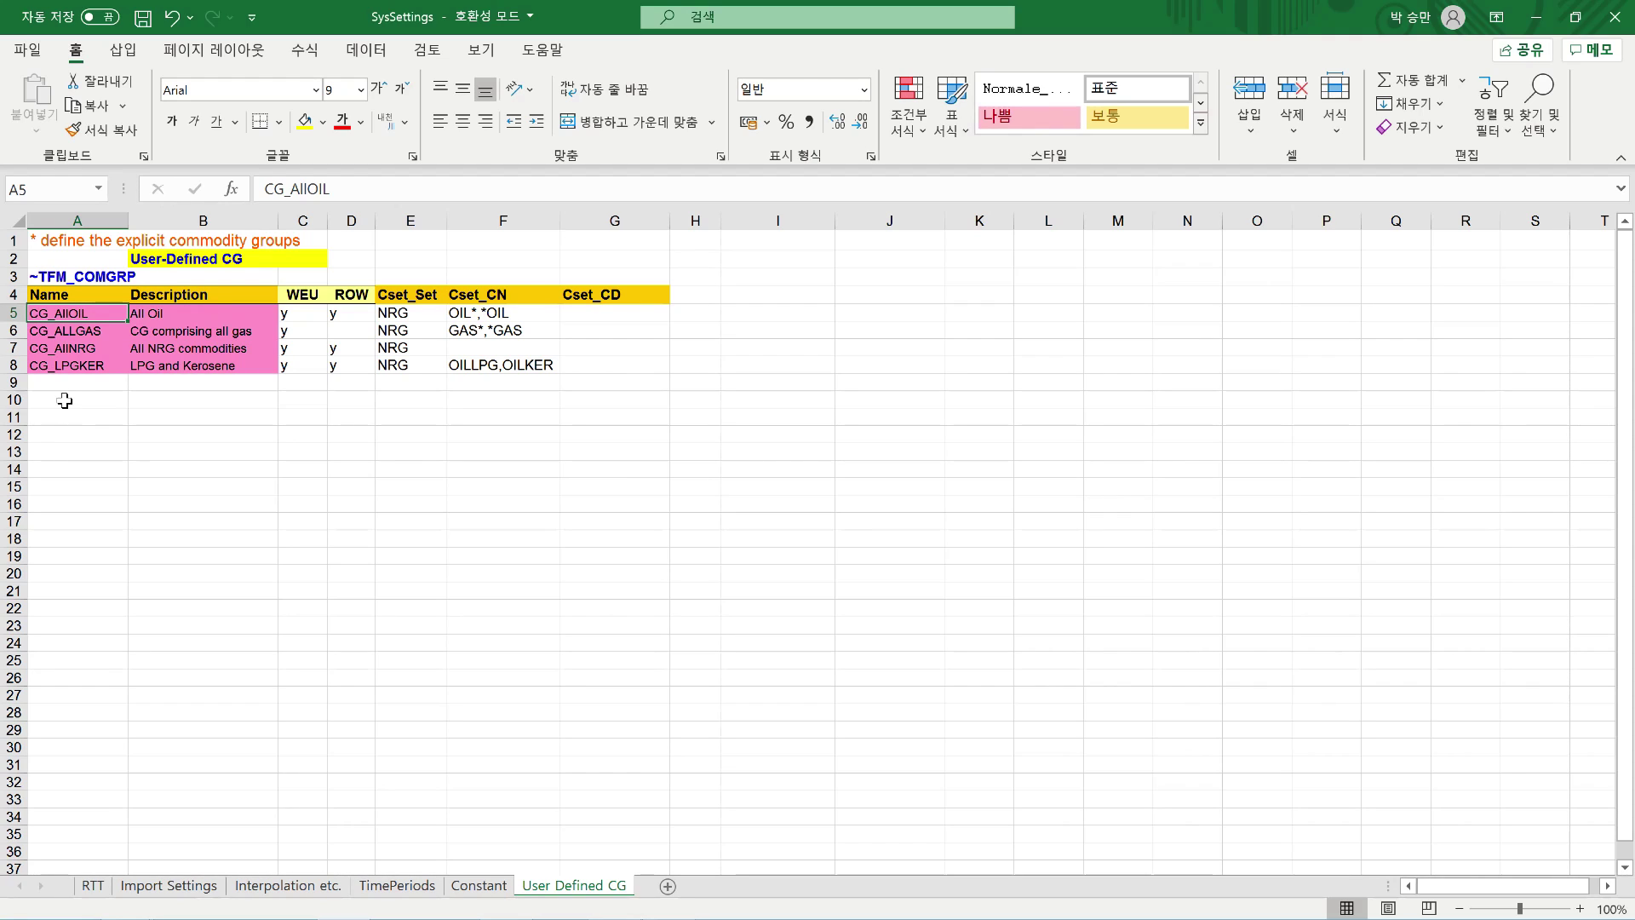
pyautogui.click(171, 313)
pyautogui.click(85, 316)
pyautogui.click(176, 314)
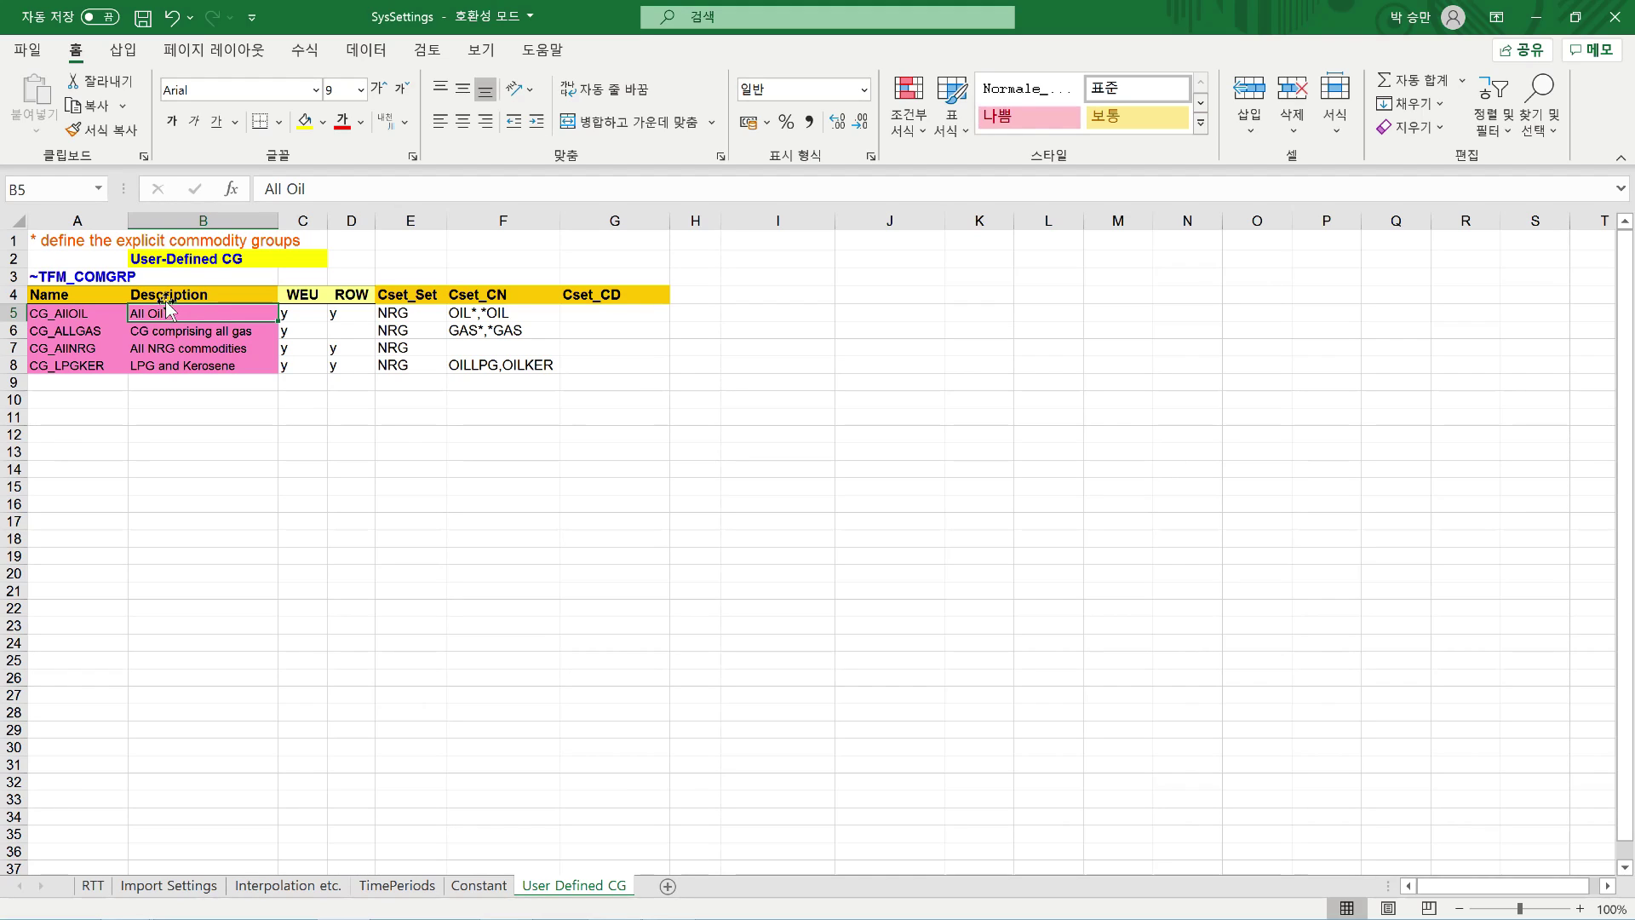
# Check the WEU and ROW region flags for the CG_AllOIL group
pyautogui.click(308, 315)
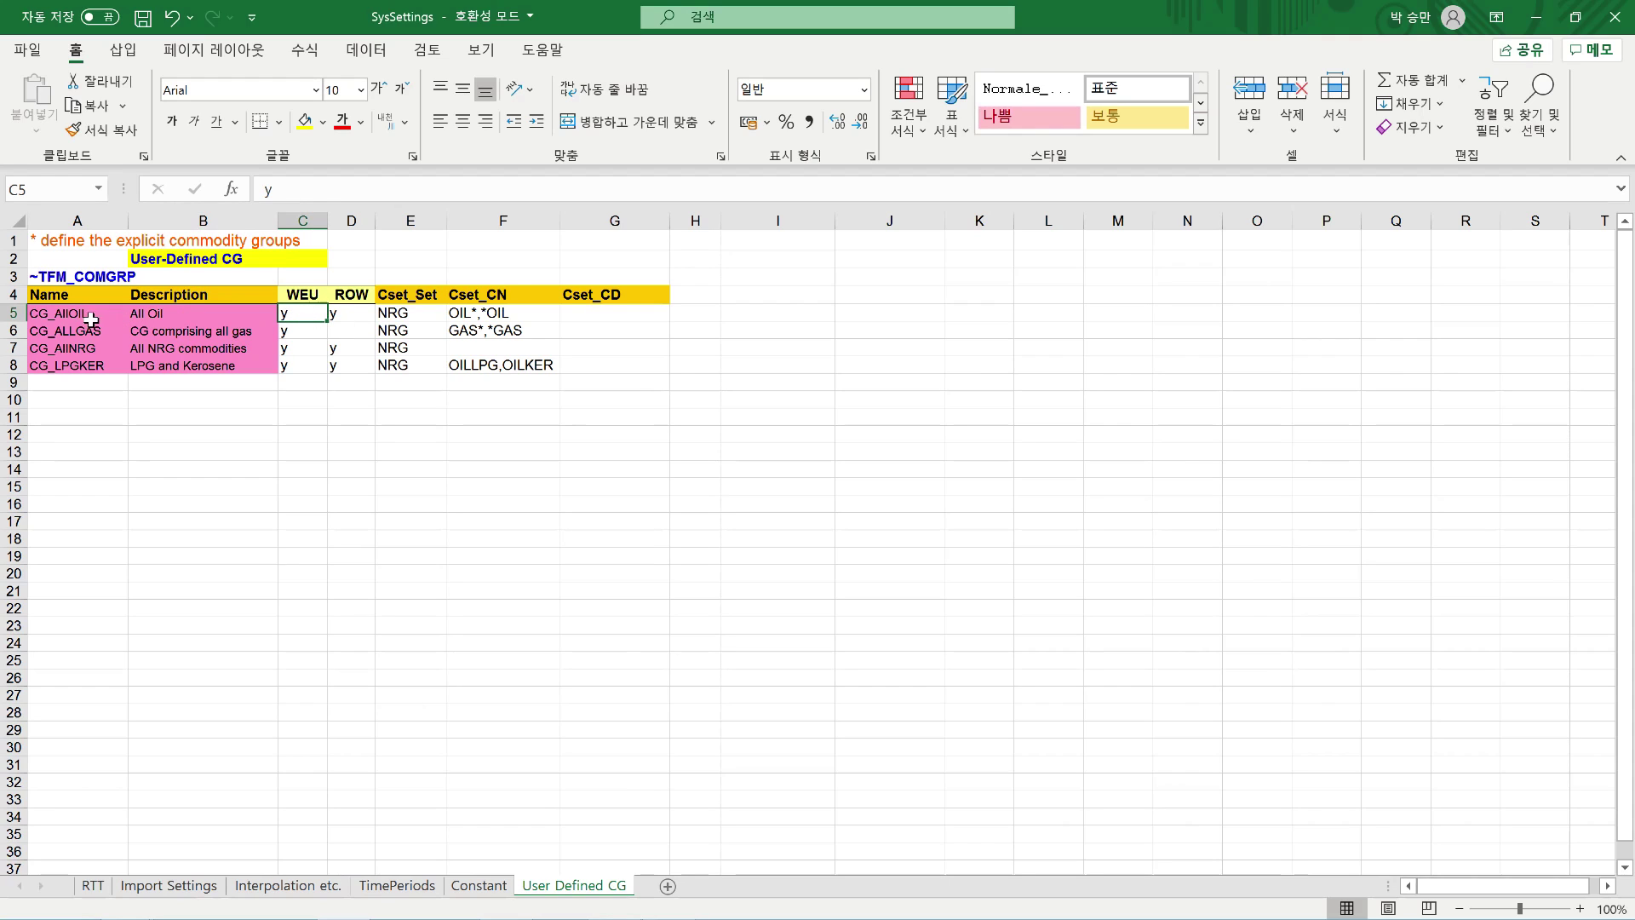
pyautogui.click(119, 317)
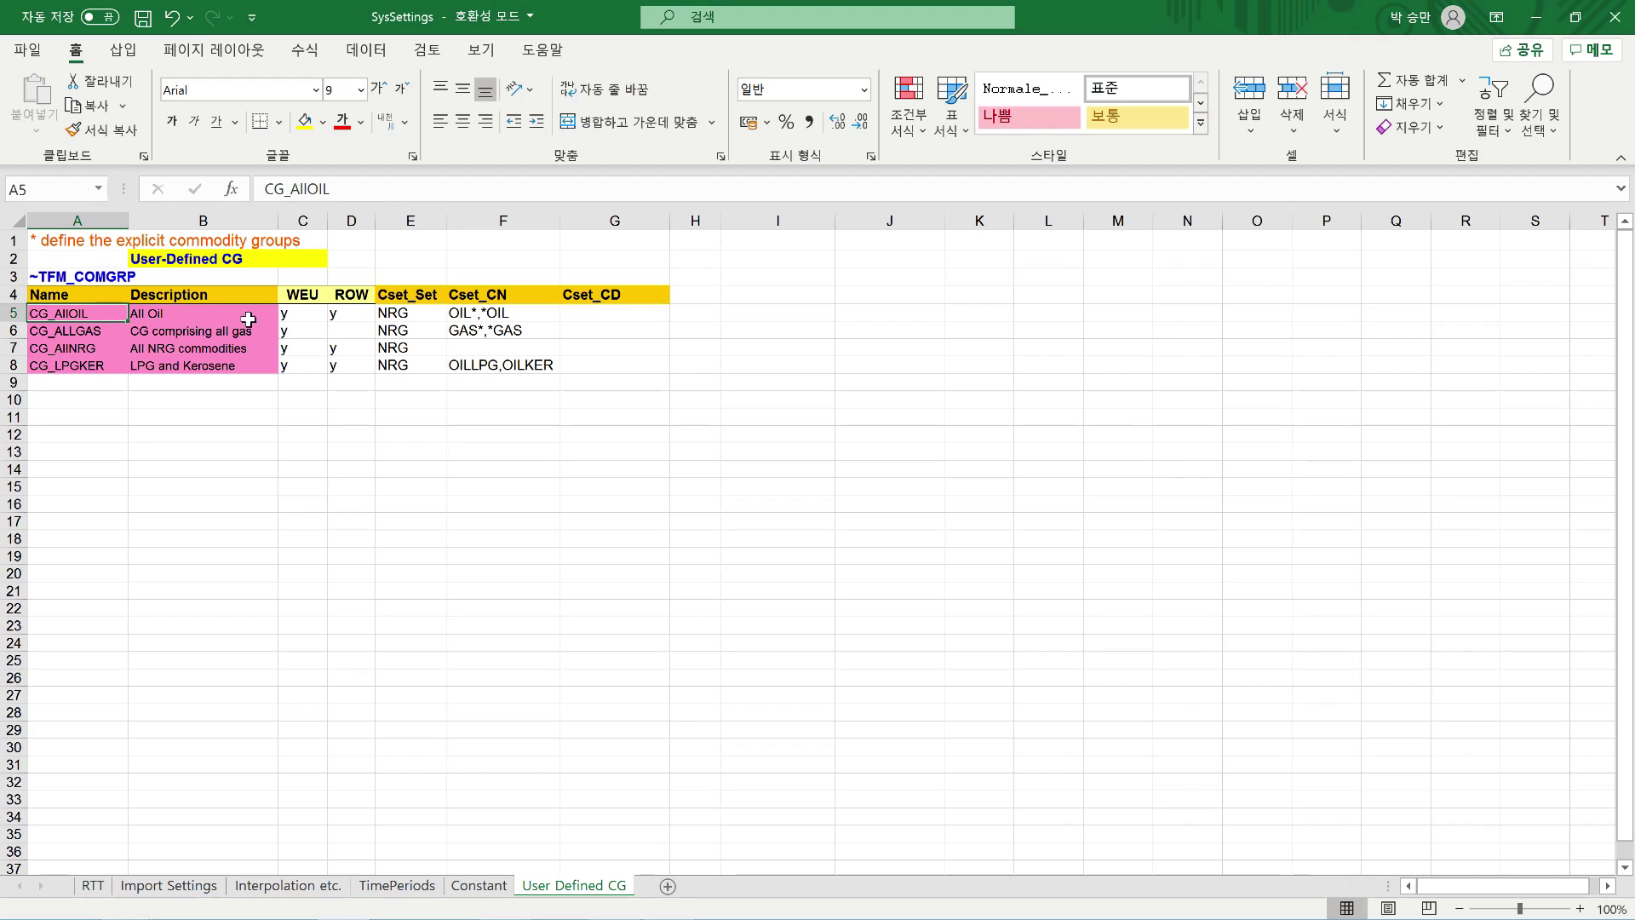
pyautogui.click(286, 313)
pyautogui.click(347, 317)
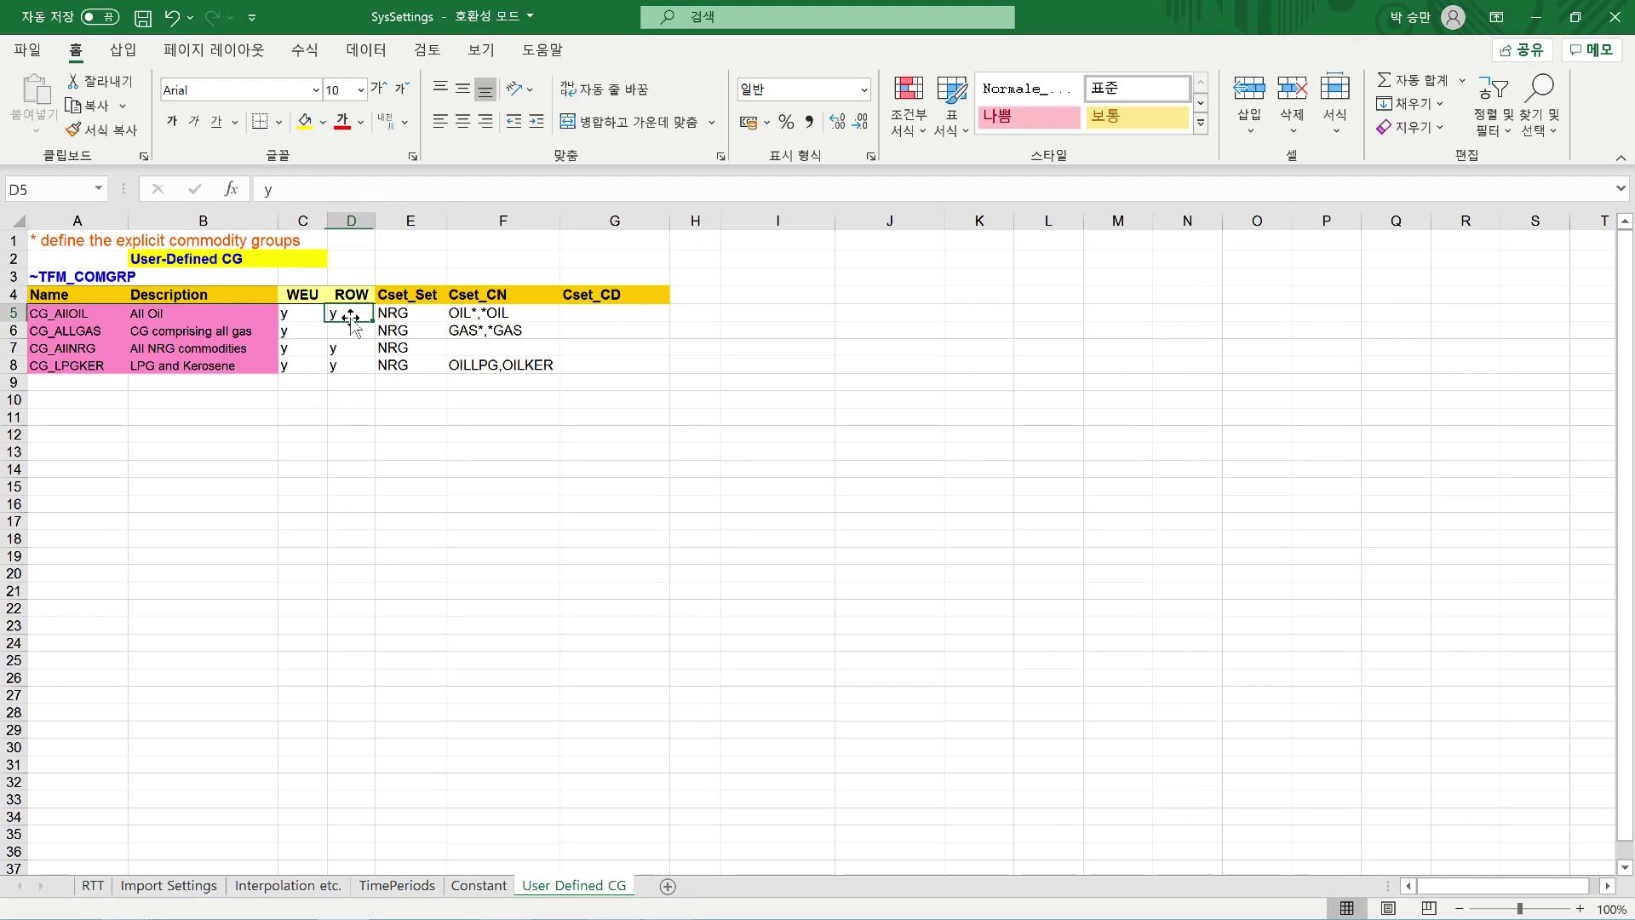
pyautogui.click(299, 313)
pyautogui.click(333, 315)
# Examine the Cset_Set and Cset_CN filters that define which commodities belong to CG_AllOIL
pyautogui.click(424, 315)
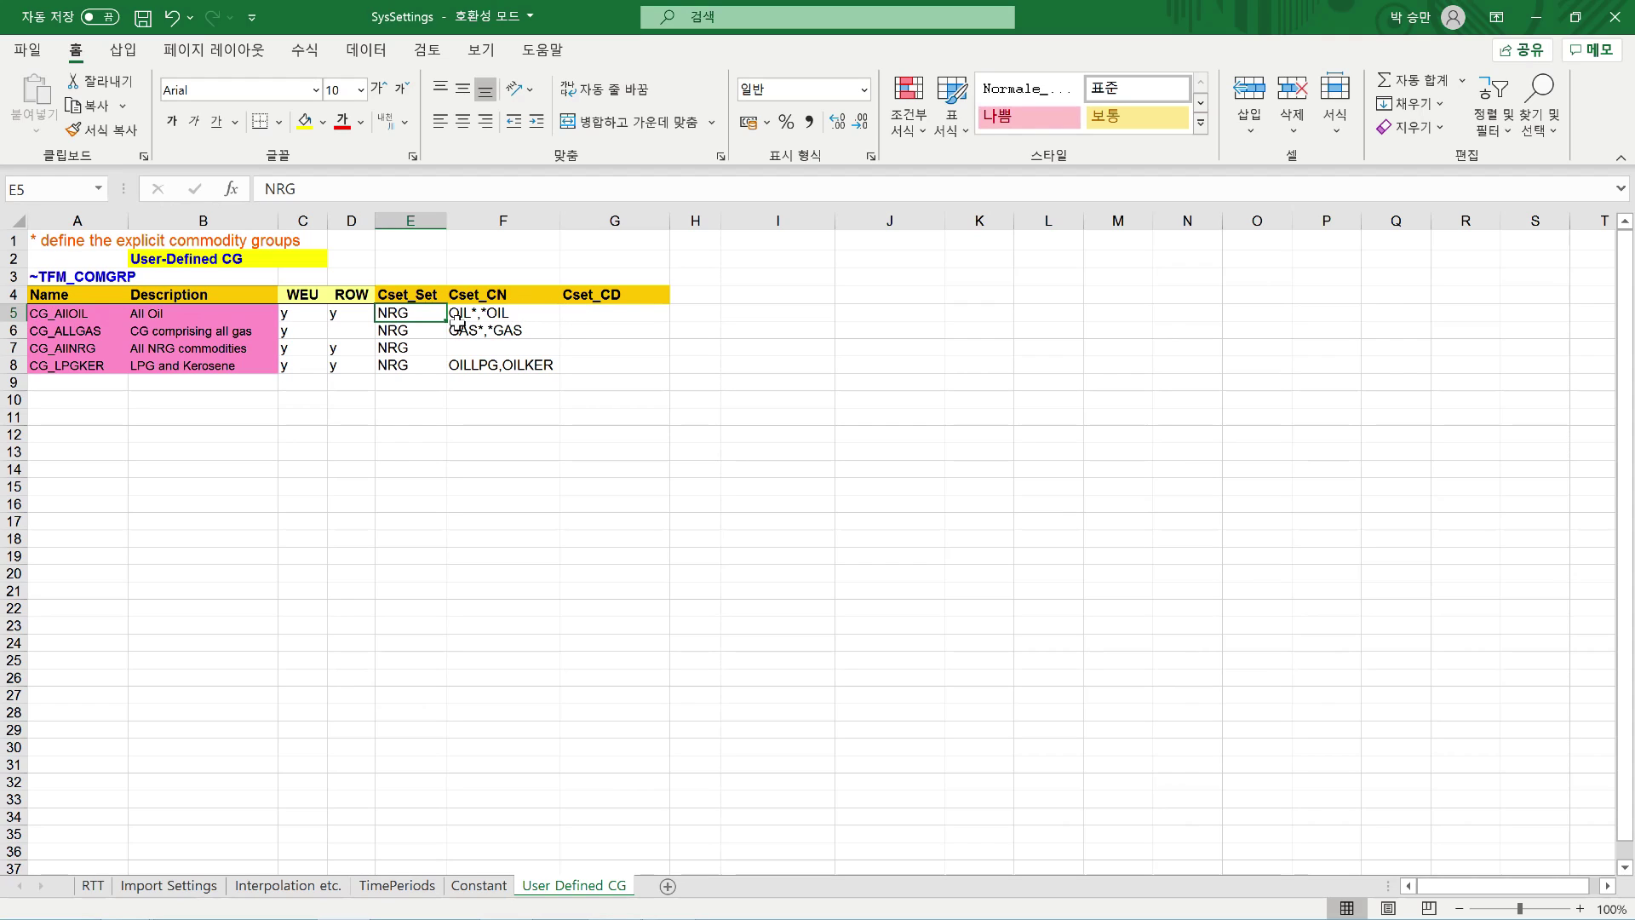
pyautogui.click(491, 319)
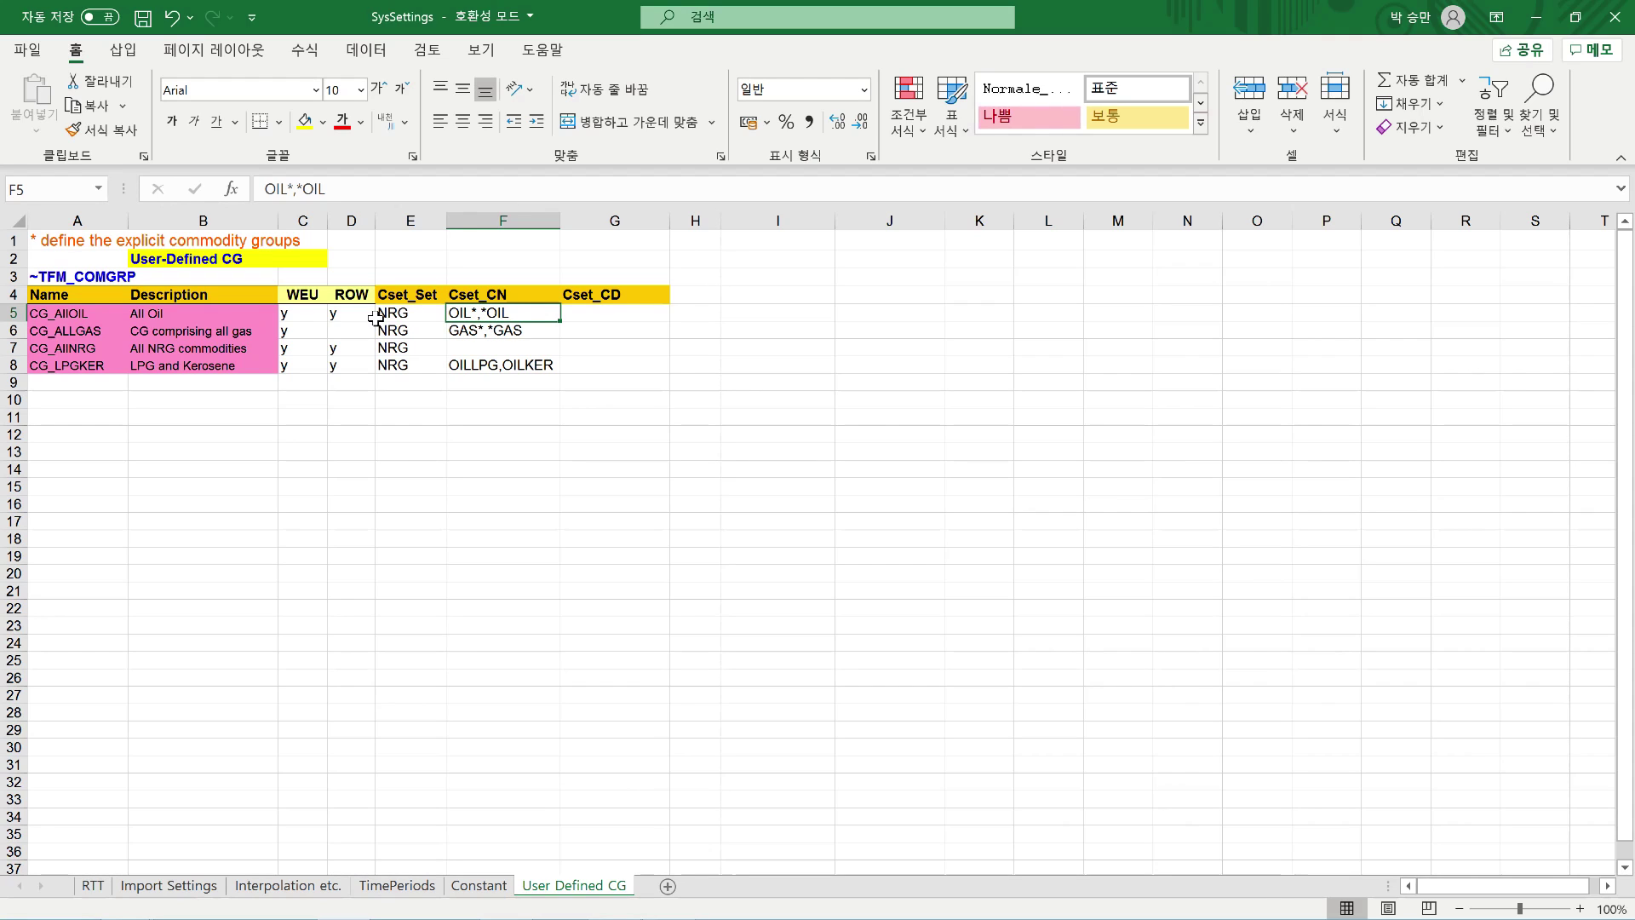
pyautogui.click(424, 314)
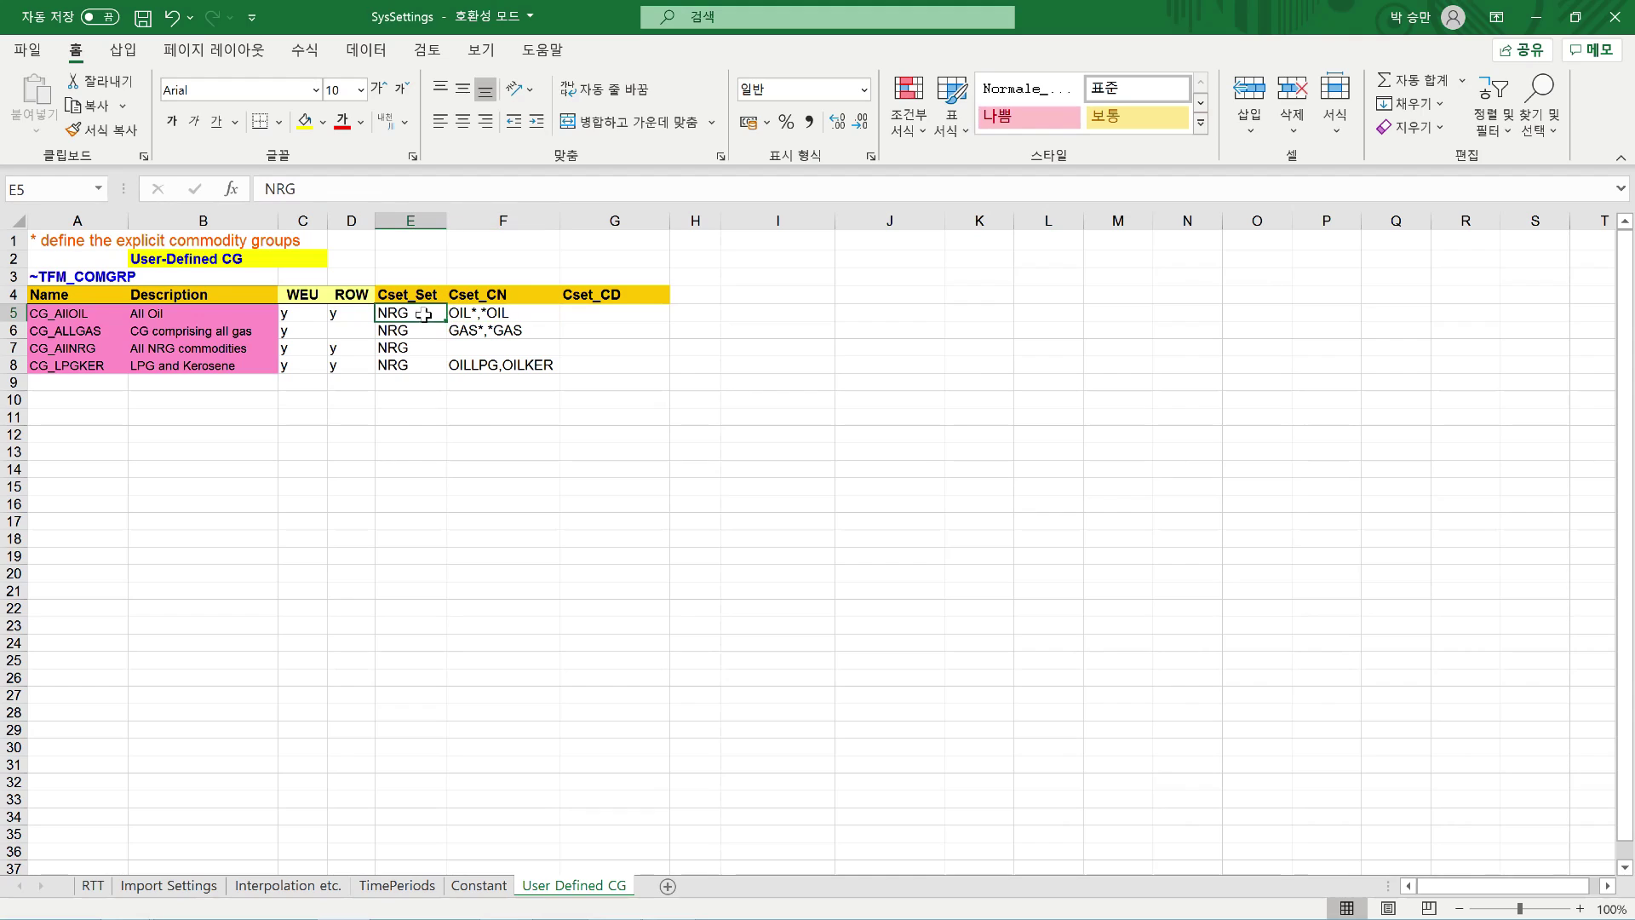
pyautogui.click(475, 315)
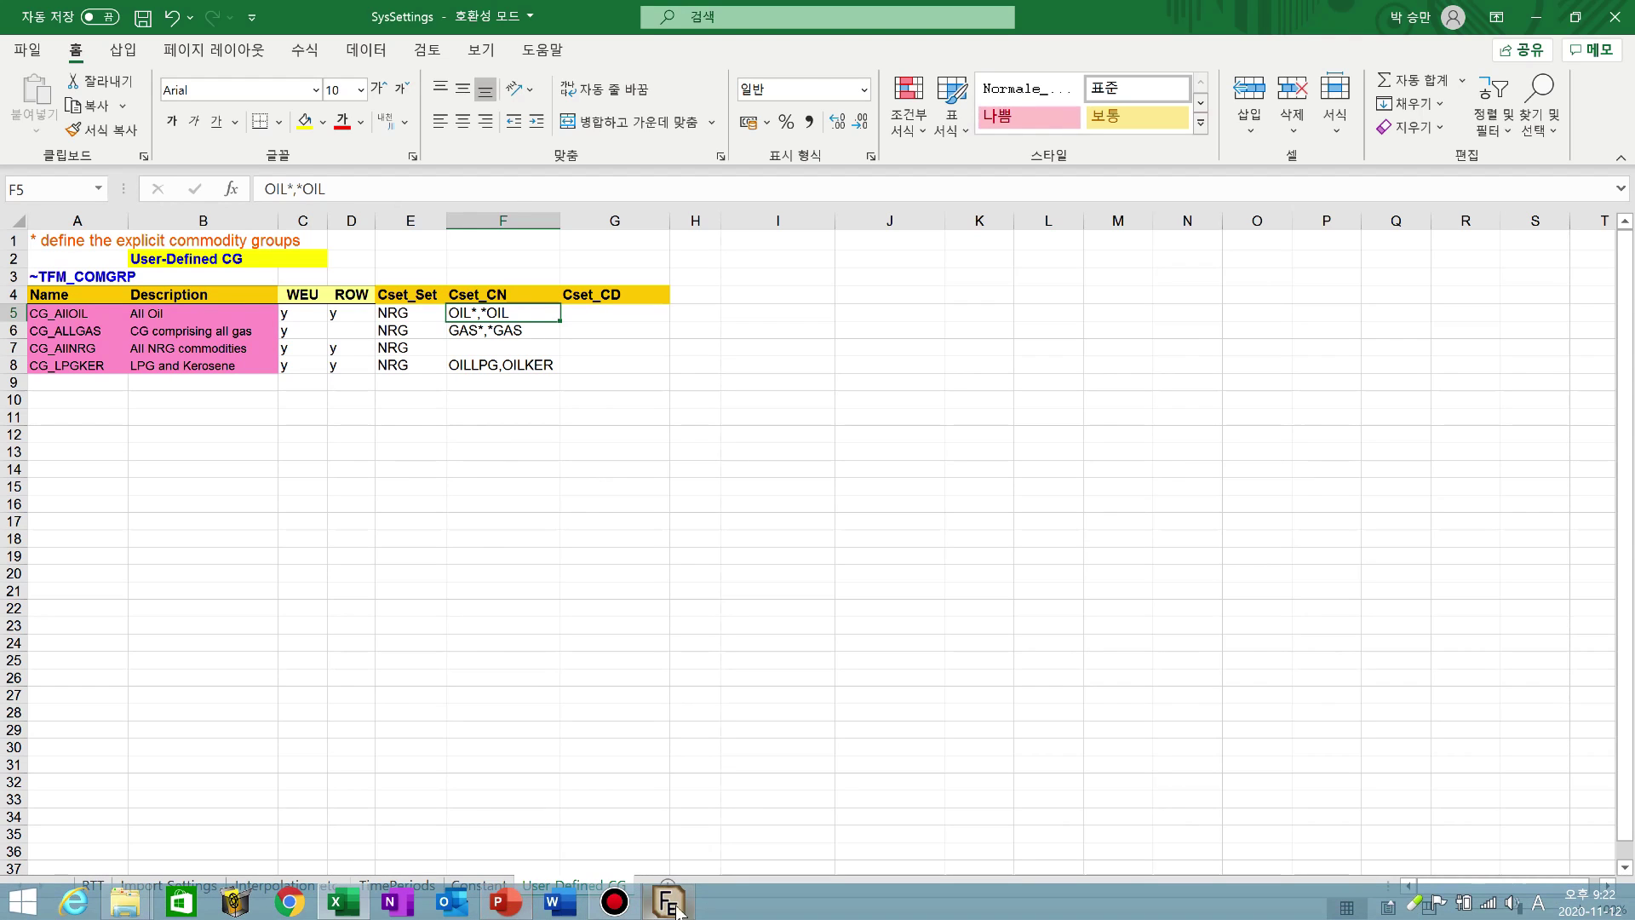
# Switch to VEDA-FE, inspect the member commodities of CG_AllOIL in the CommGrp Master, and return to the SysSettings workbook
pyautogui.click(666, 899)
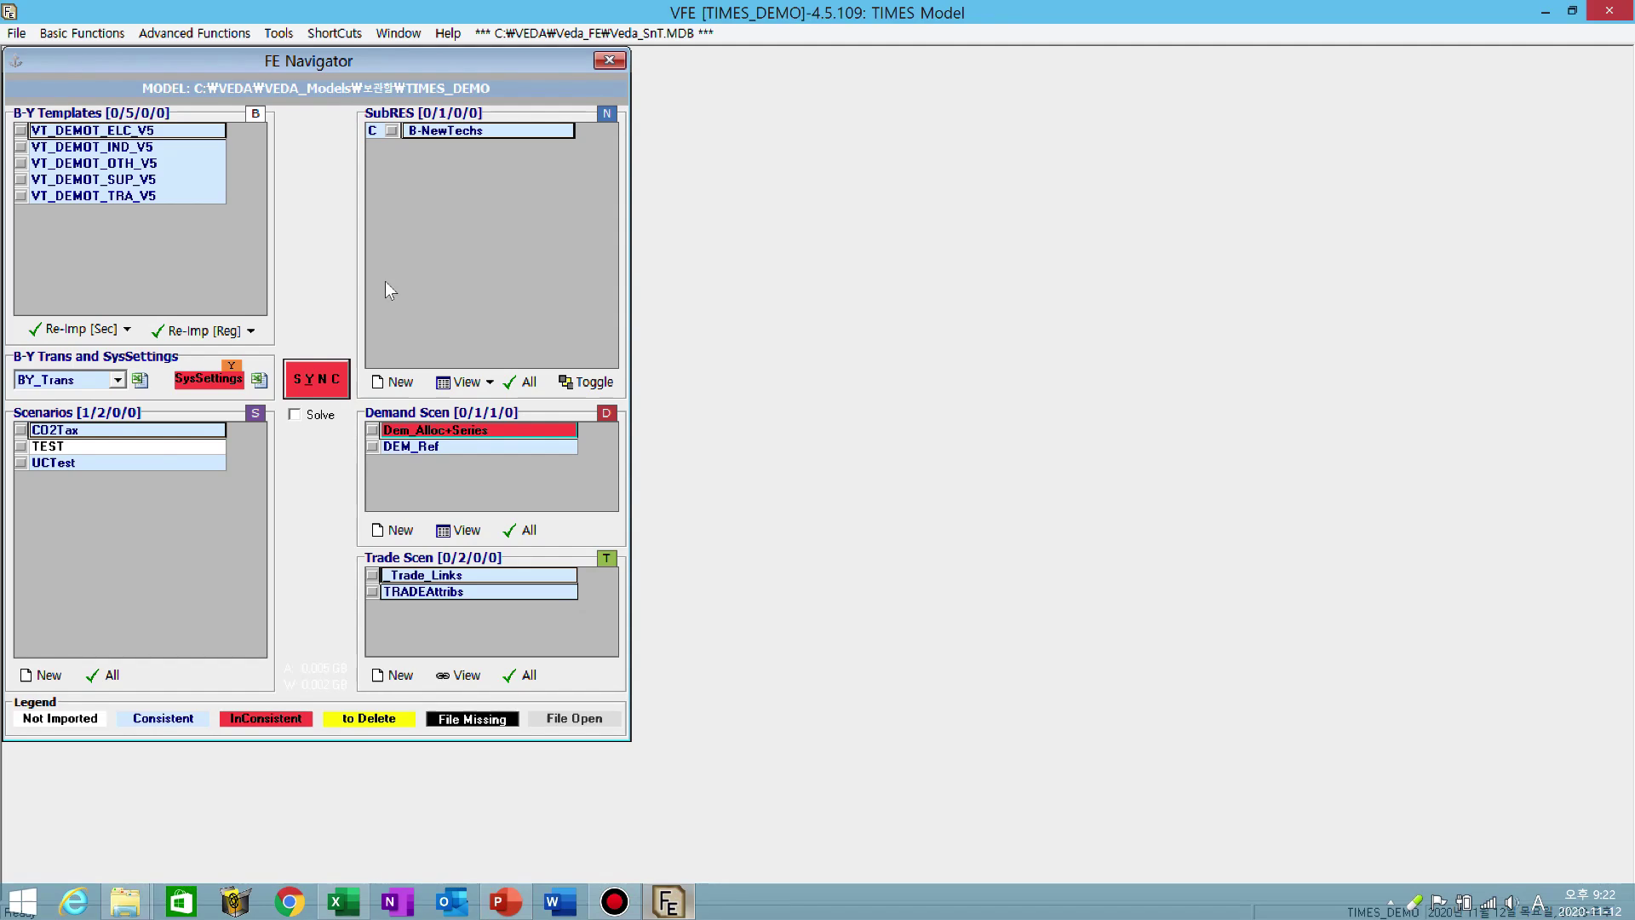
pyautogui.click(167, 34)
pyautogui.click(220, 154)
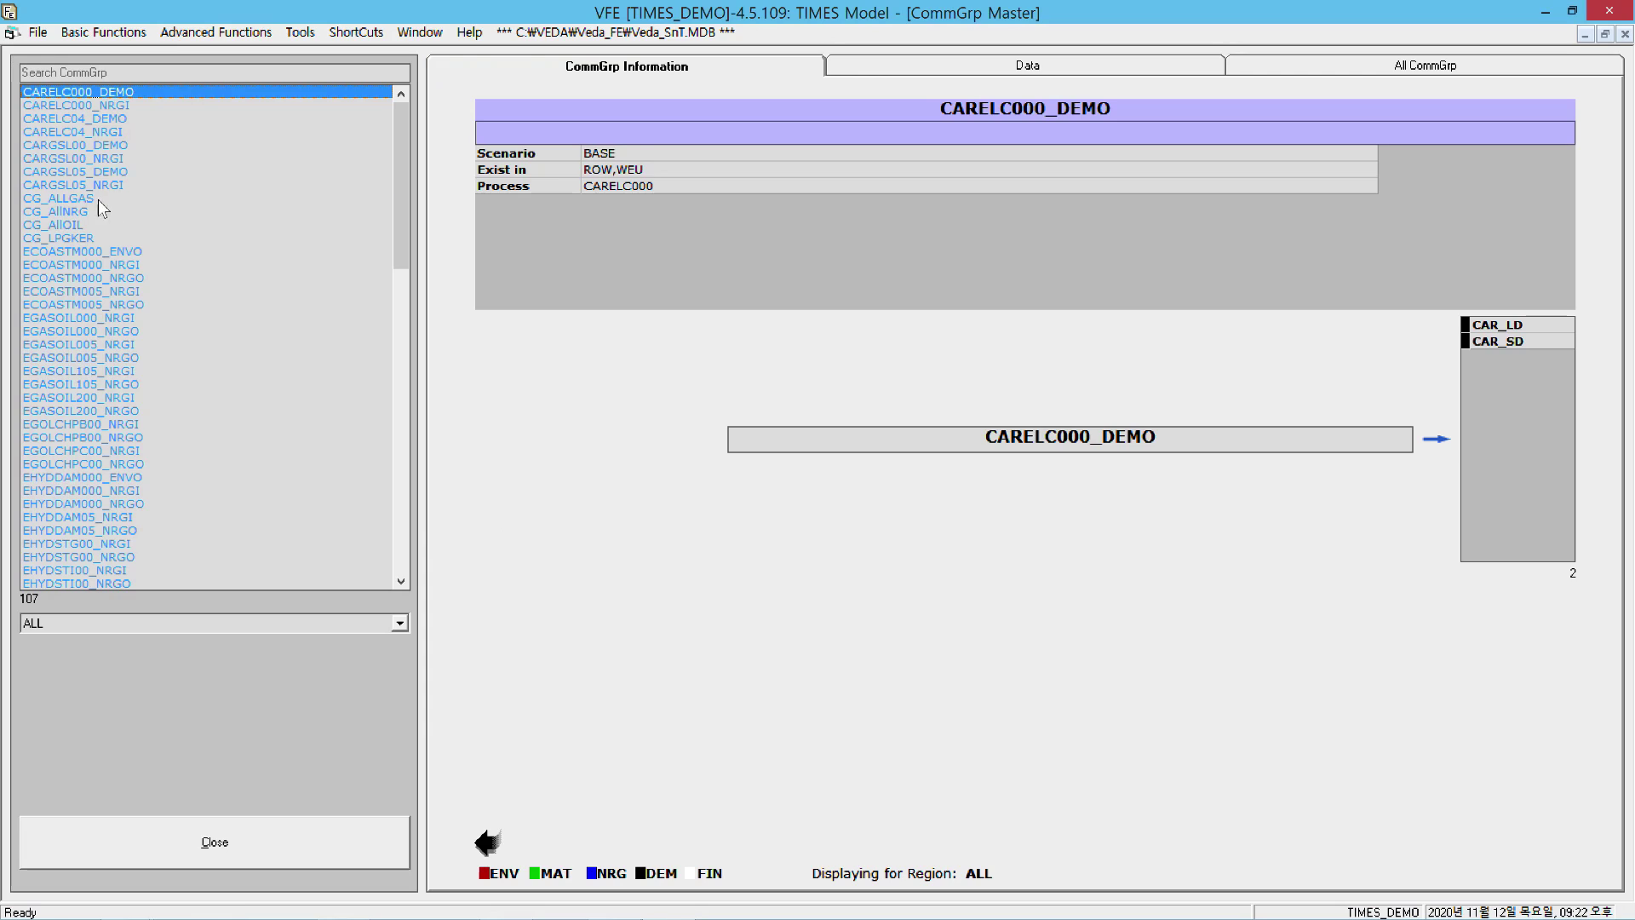
pyautogui.click(102, 199)
pyautogui.click(104, 226)
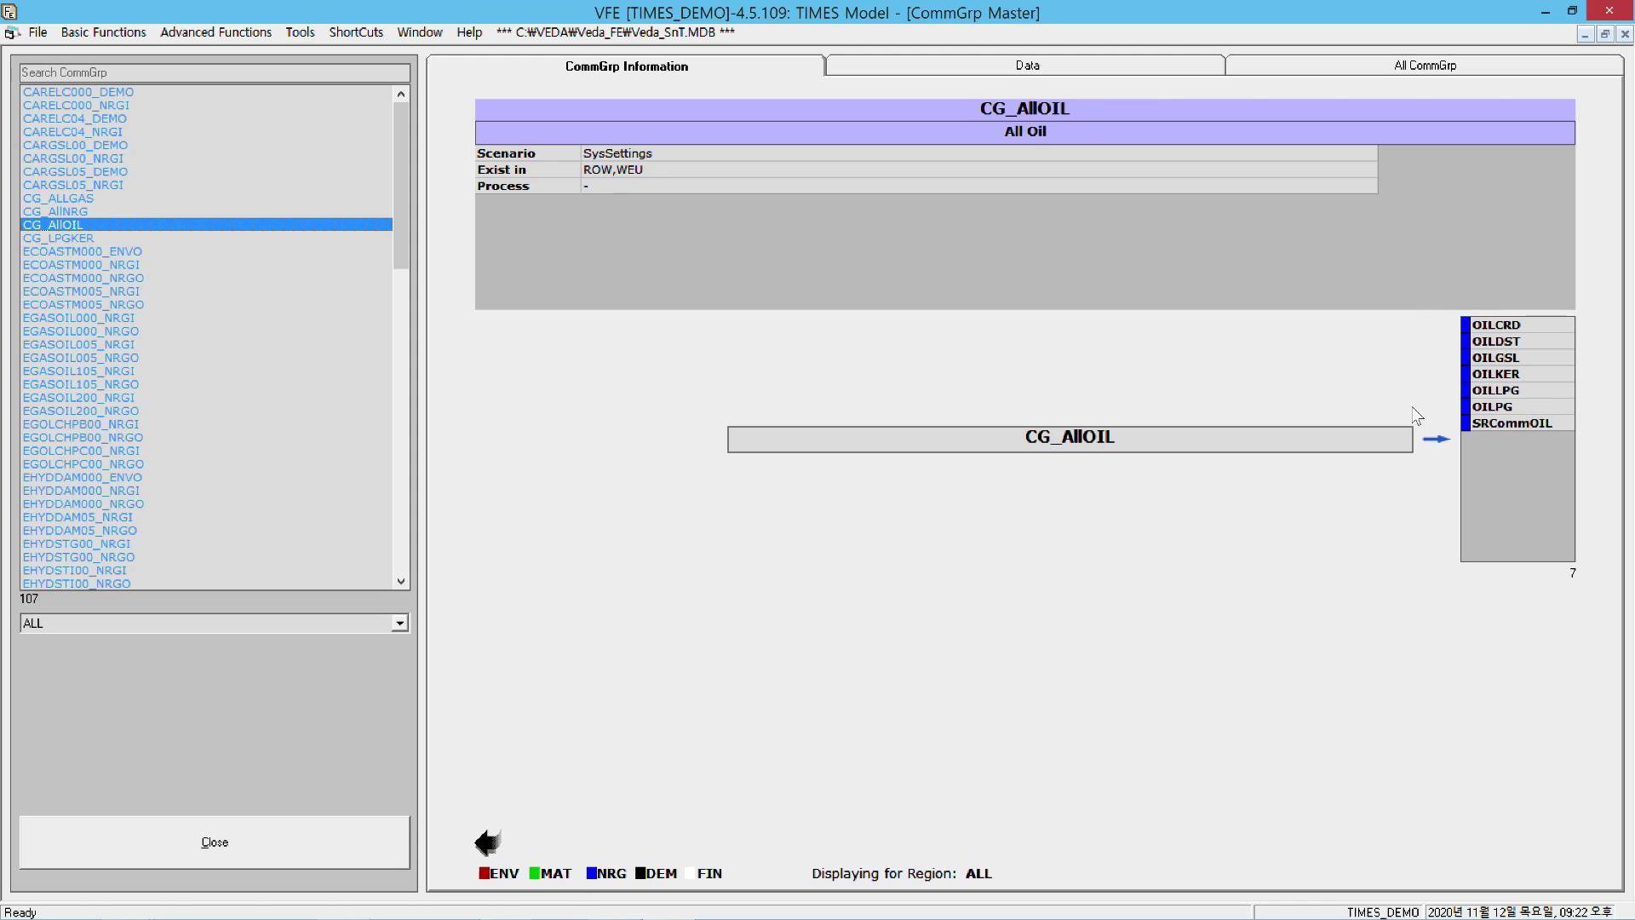
pyautogui.click(1528, 328)
pyautogui.click(1546, 12)
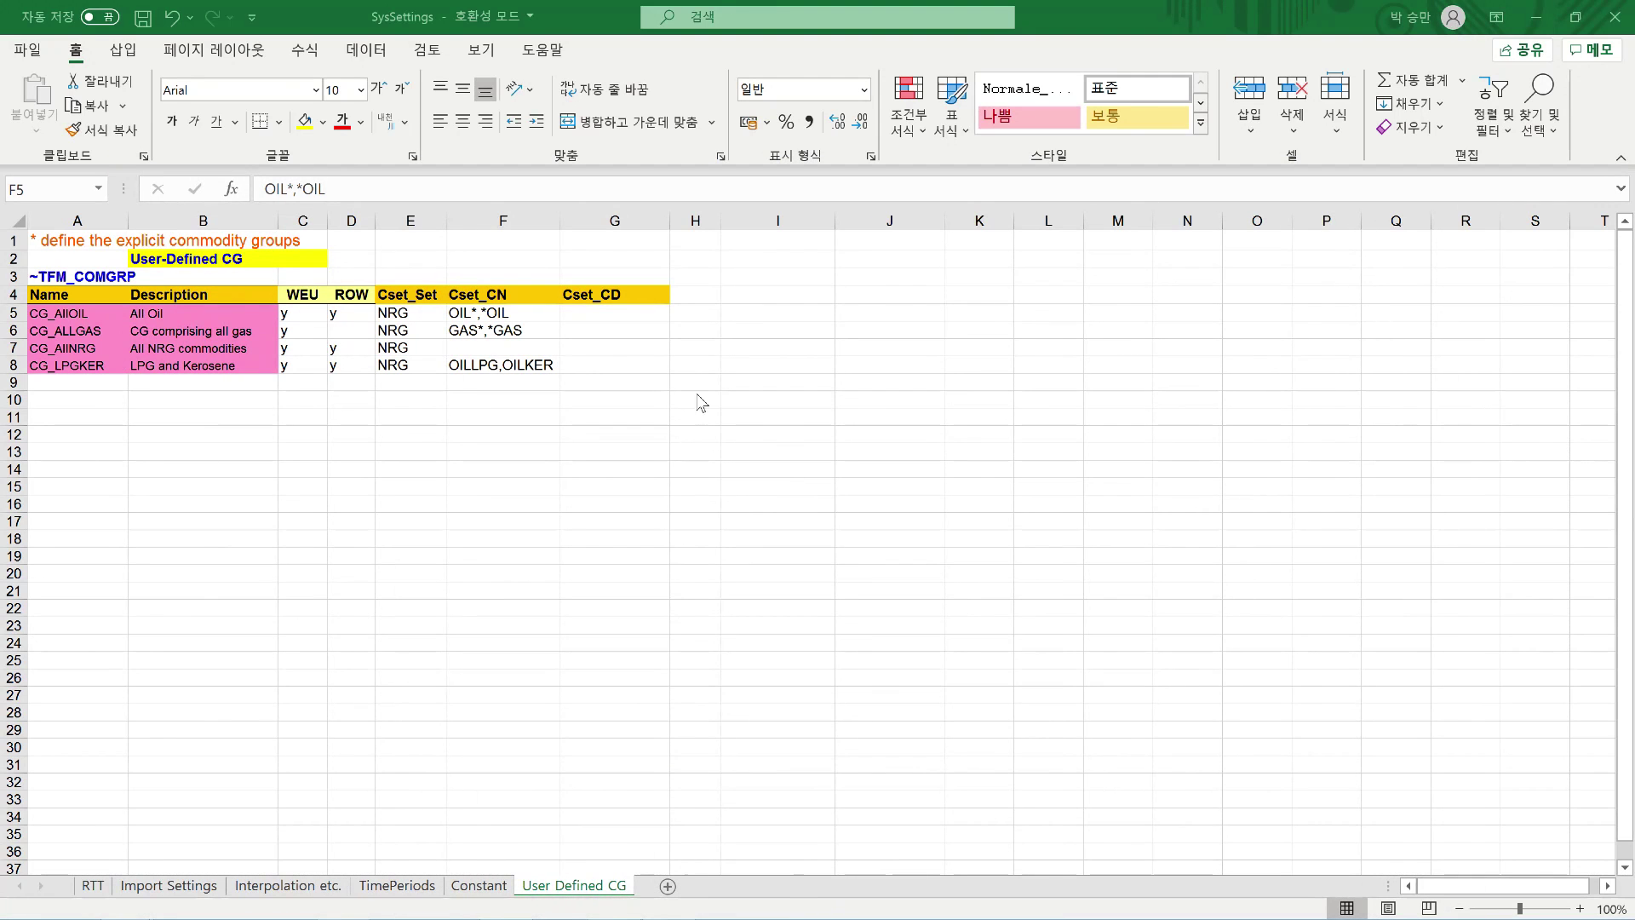
# Open the Import Settings sheet and review the ~ImpSettings tag with its Option and Value columns
pyautogui.click(725, 381)
pyautogui.click(173, 886)
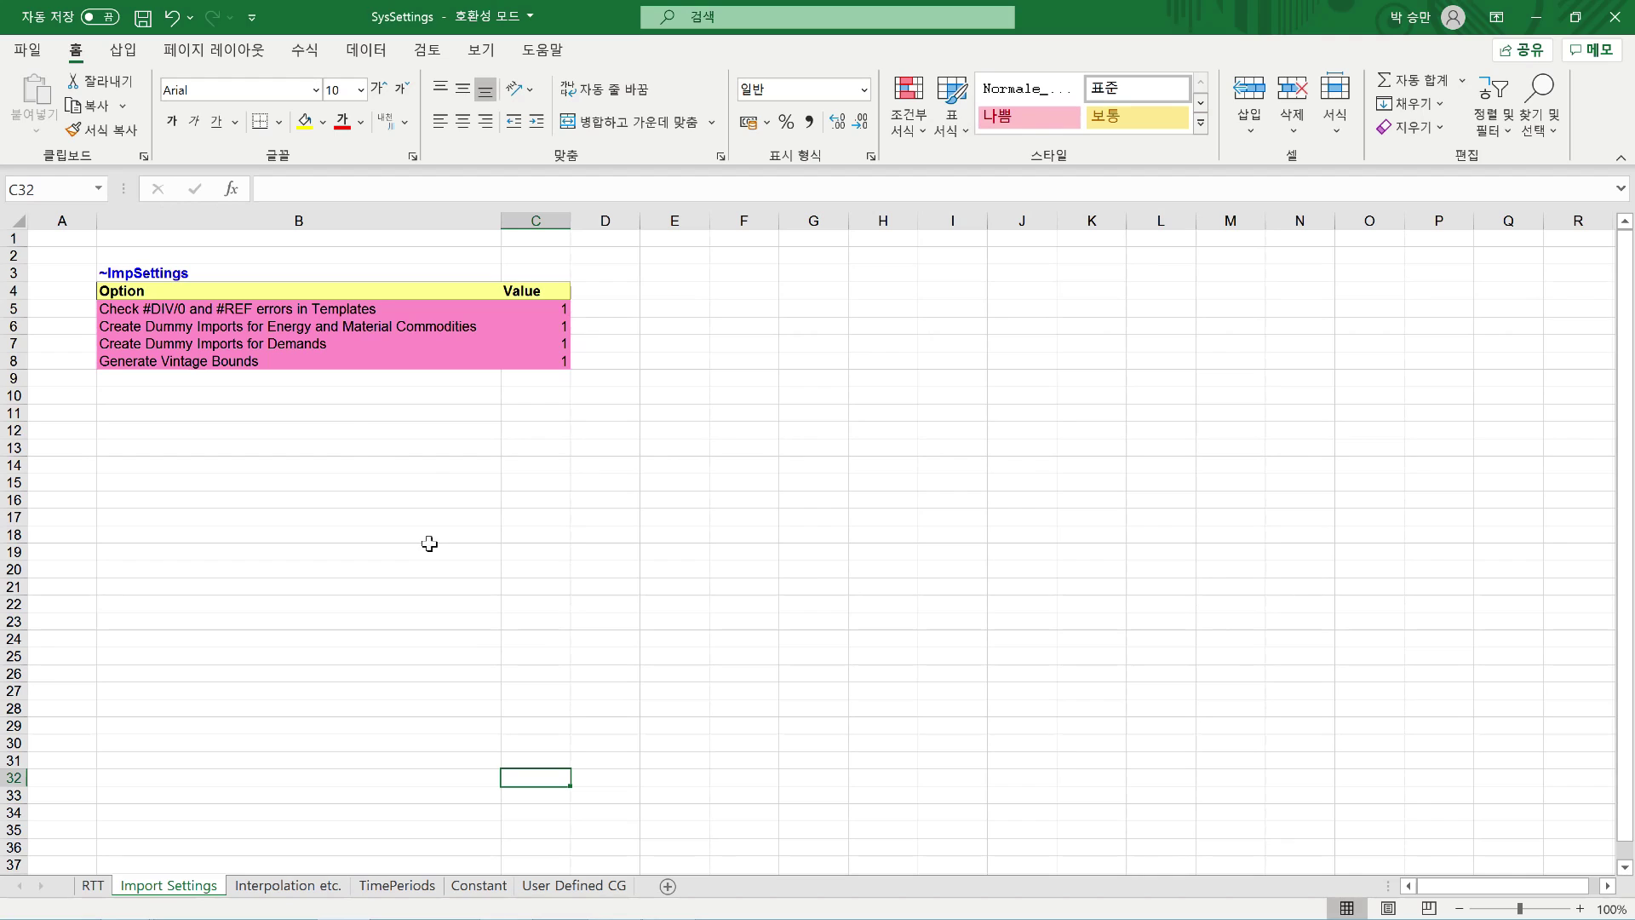
pyautogui.click(238, 273)
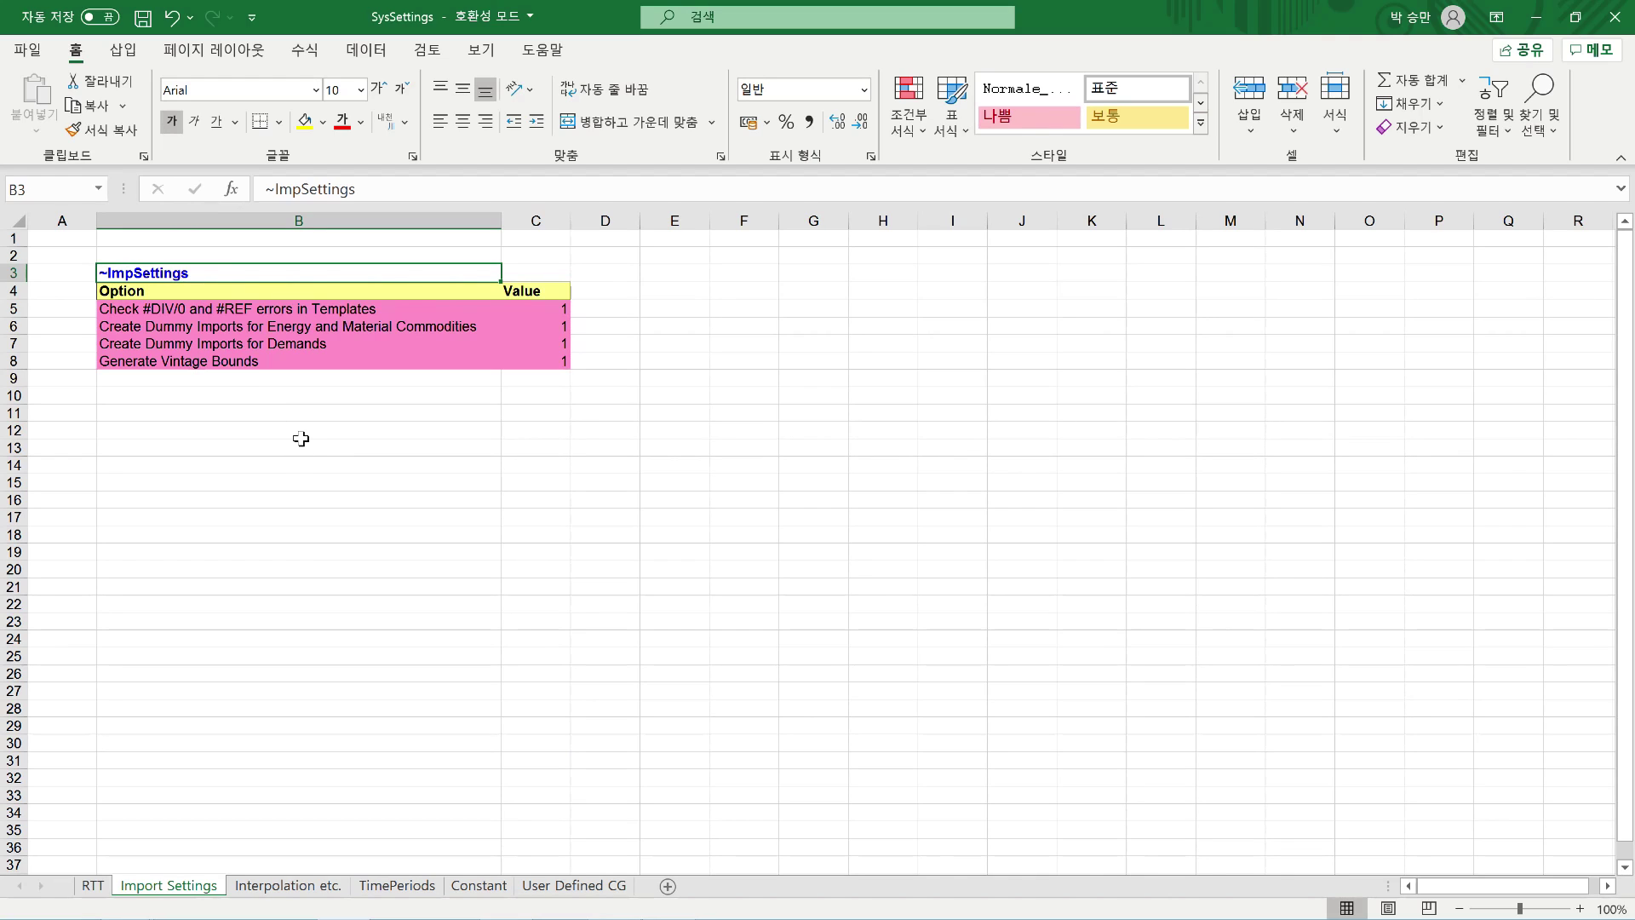
pyautogui.click(246, 295)
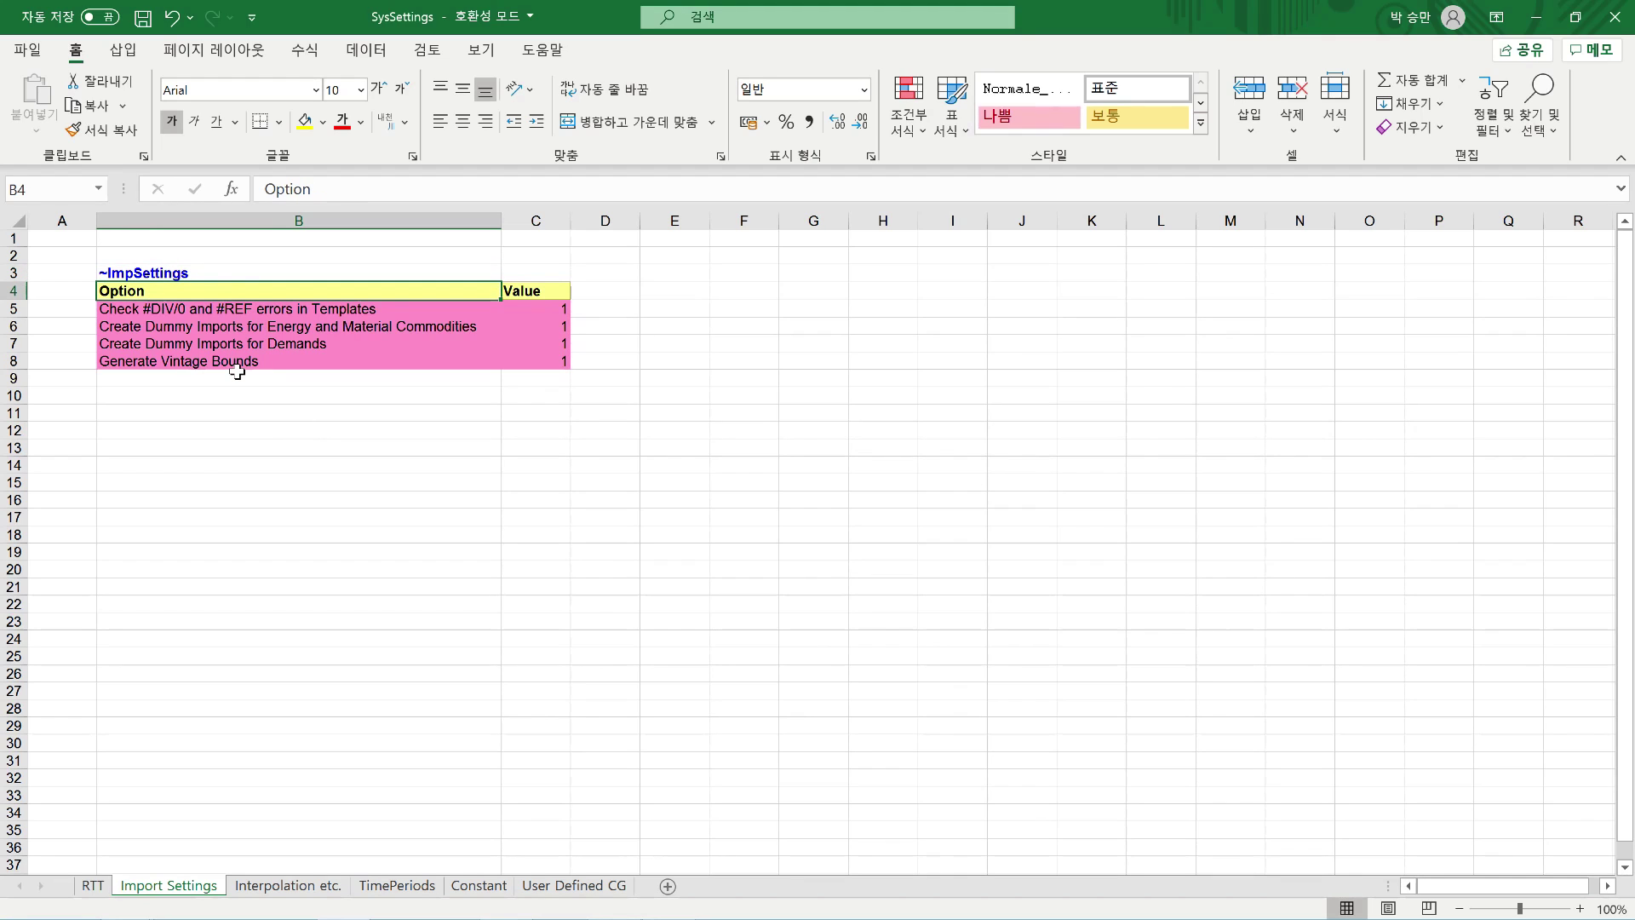
pyautogui.click(530, 292)
pyautogui.click(390, 294)
pyautogui.click(536, 296)
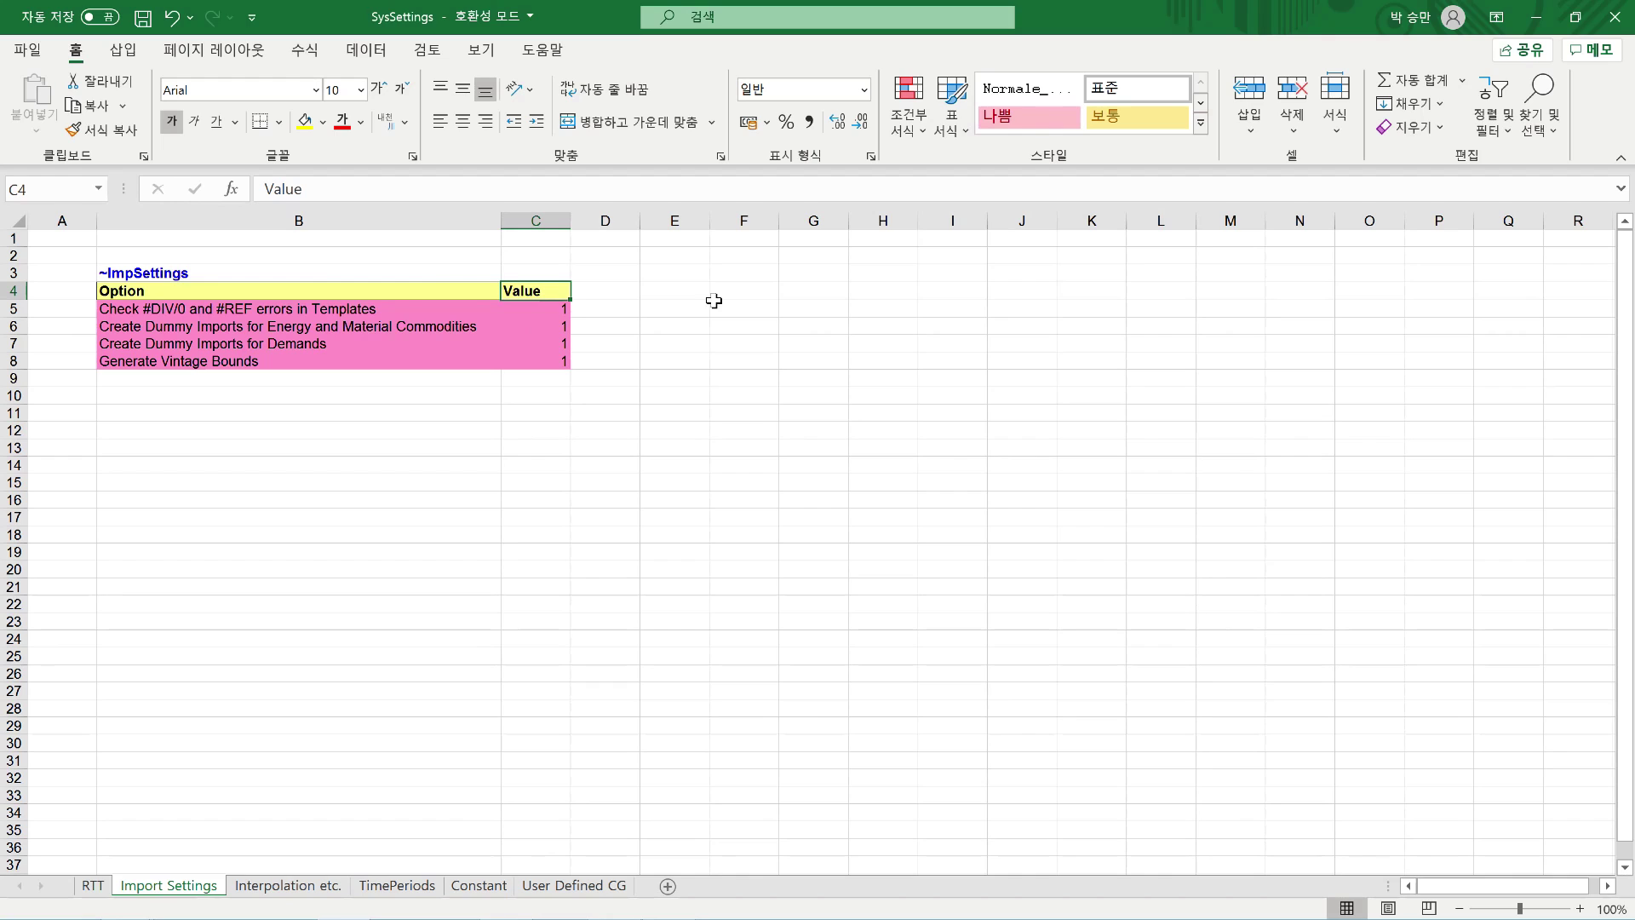
# Check the #DIV/0 and #REF error option with its value, and the two Create Dummy Imports options
pyautogui.click(212, 310)
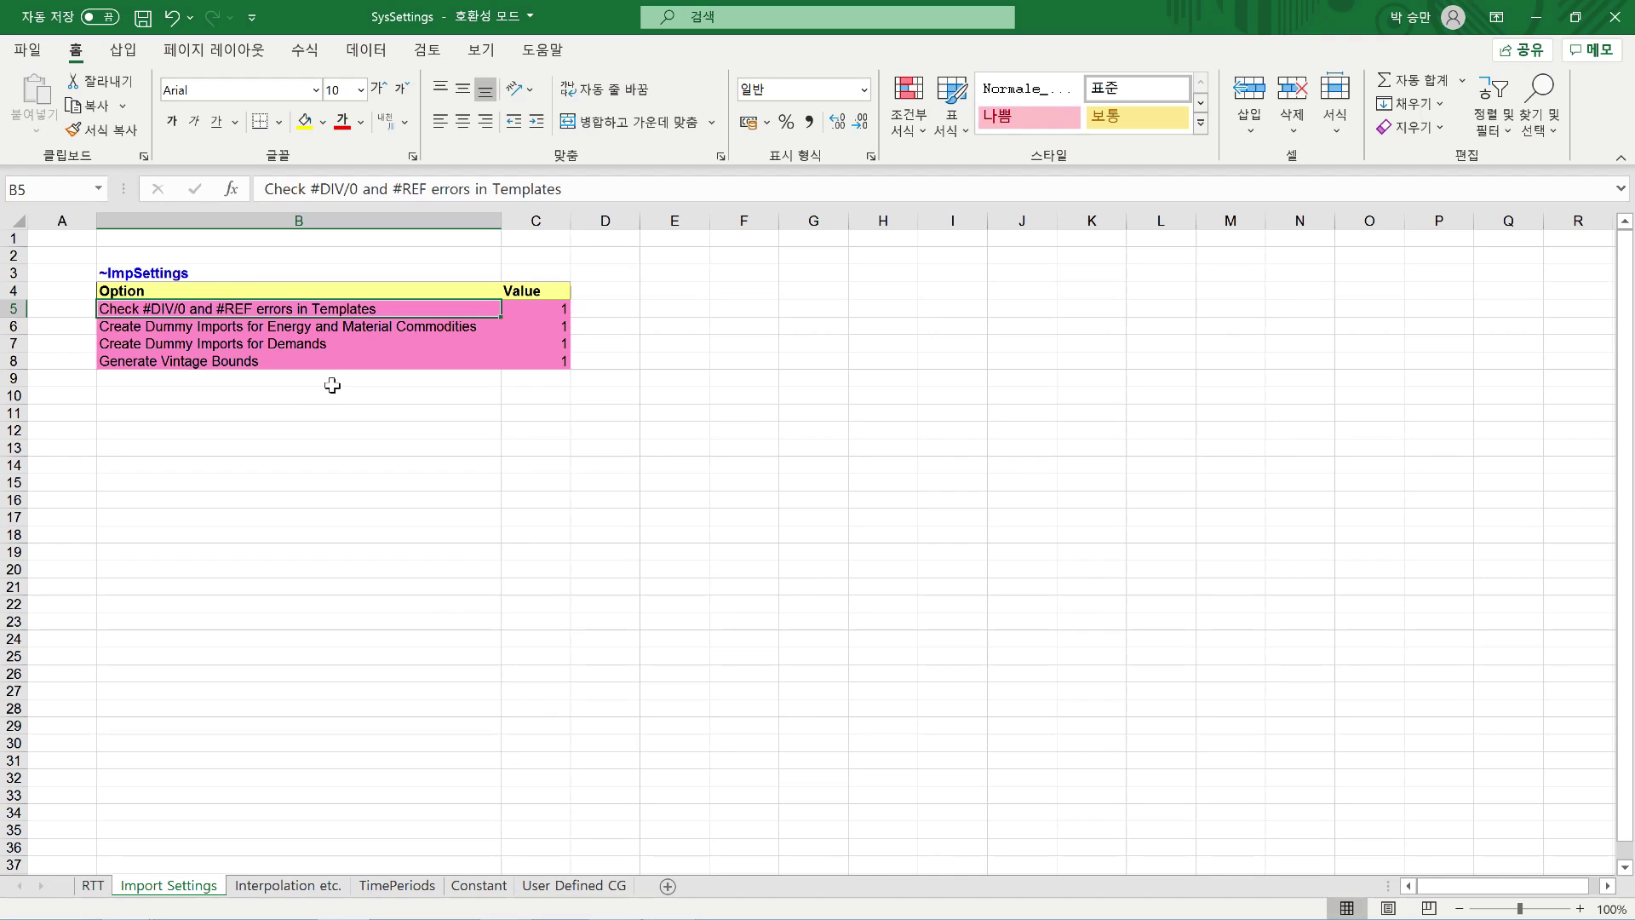
pyautogui.click(528, 308)
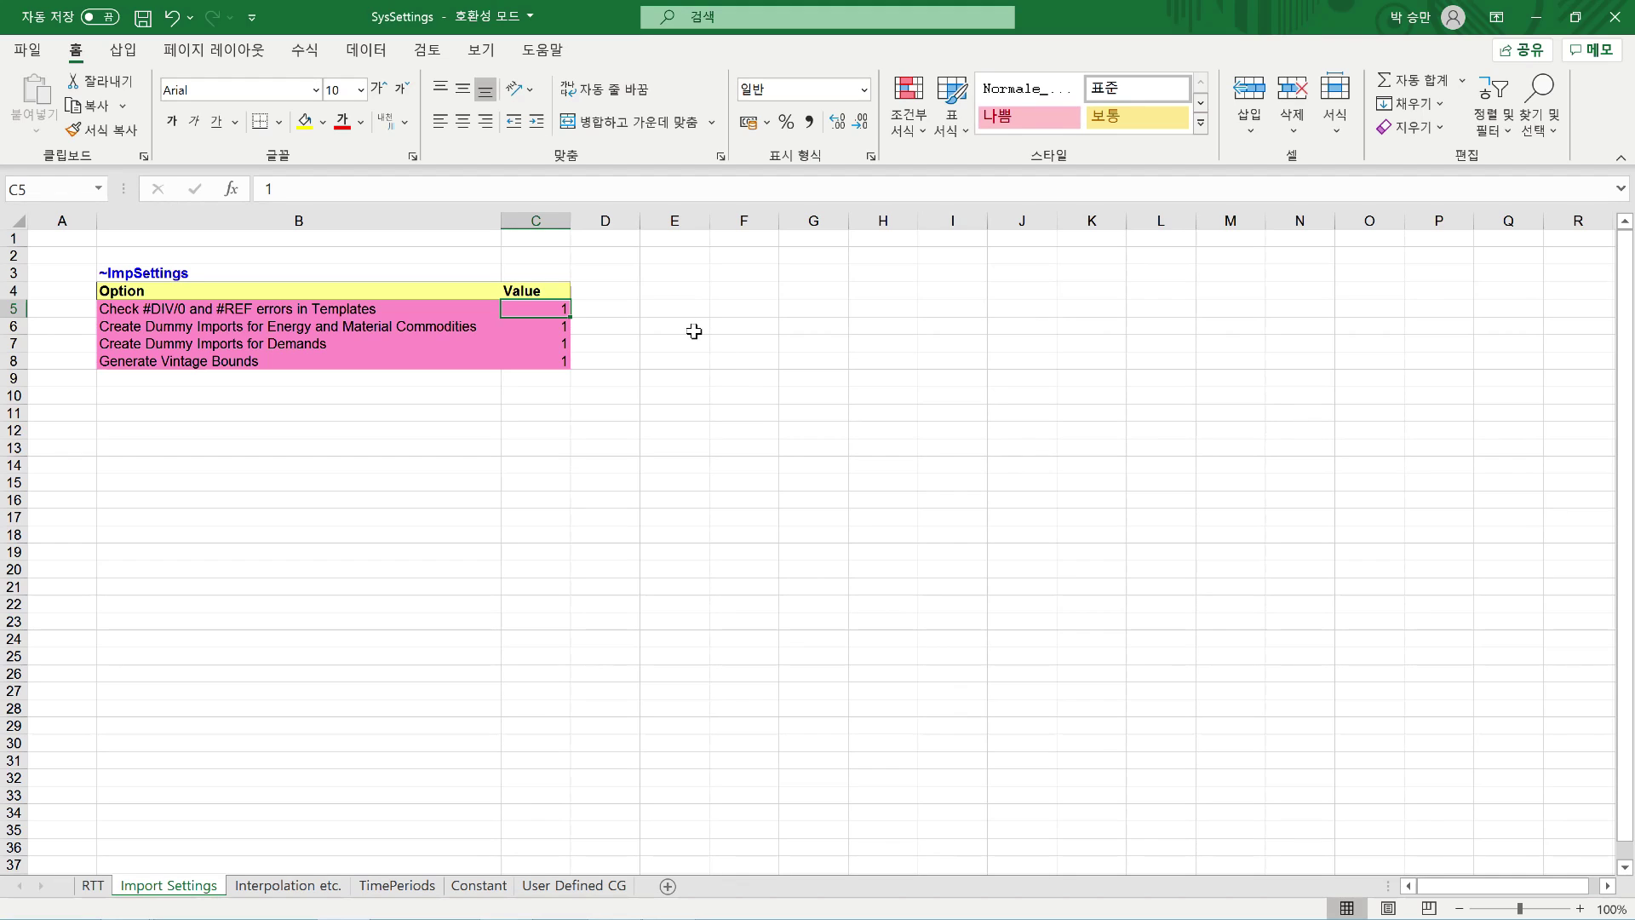
pyautogui.click(243, 332)
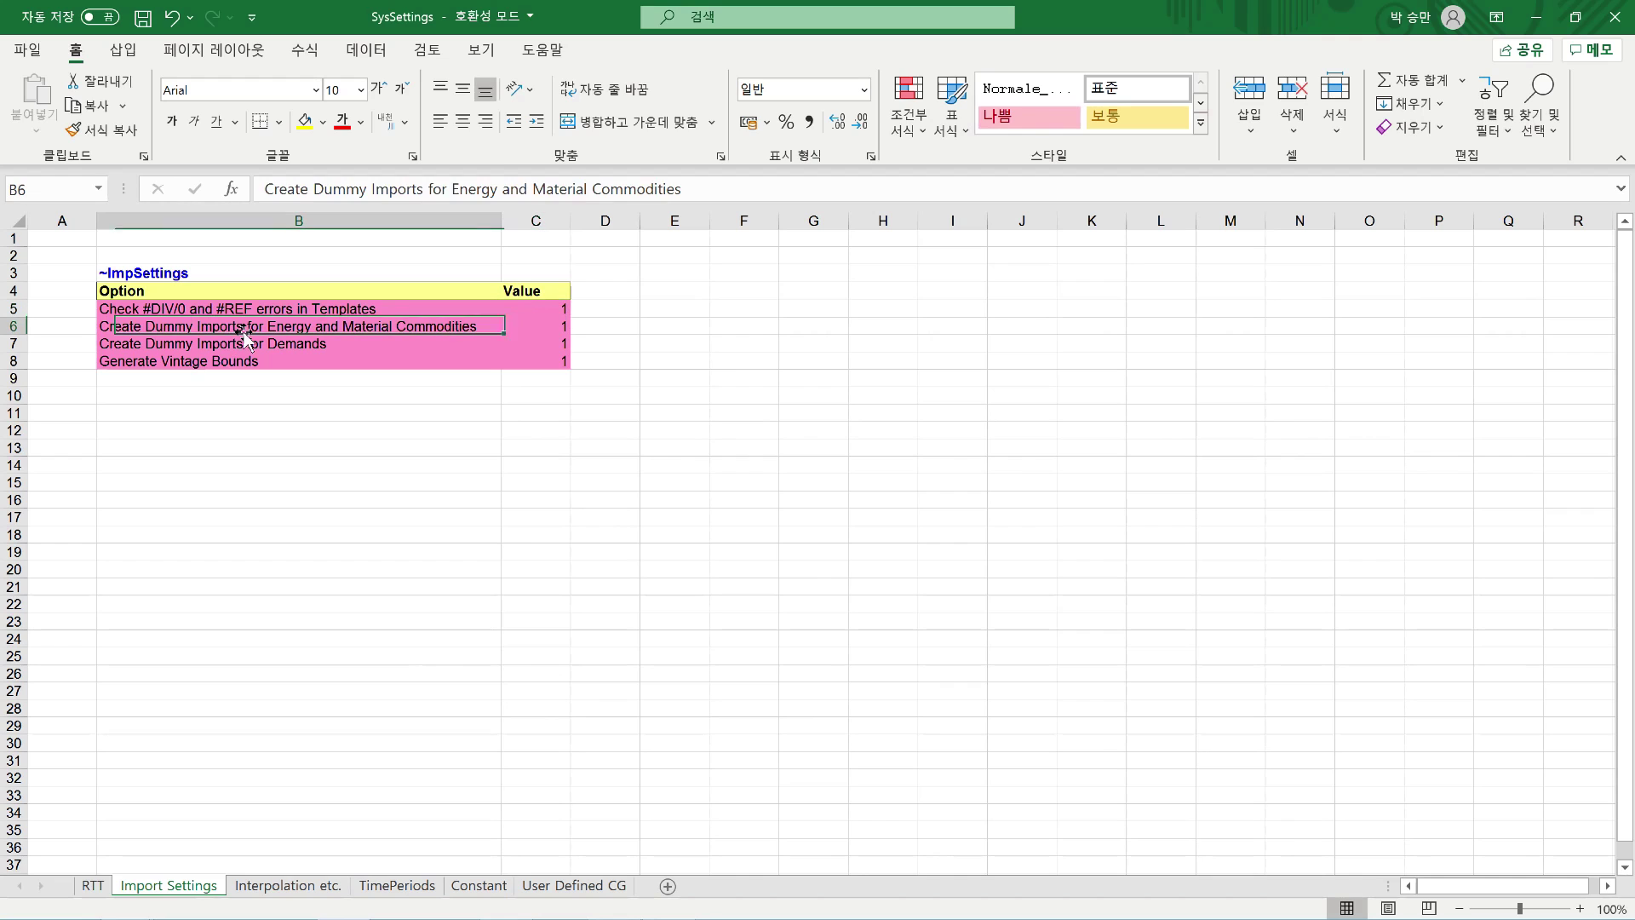
pyautogui.click(249, 345)
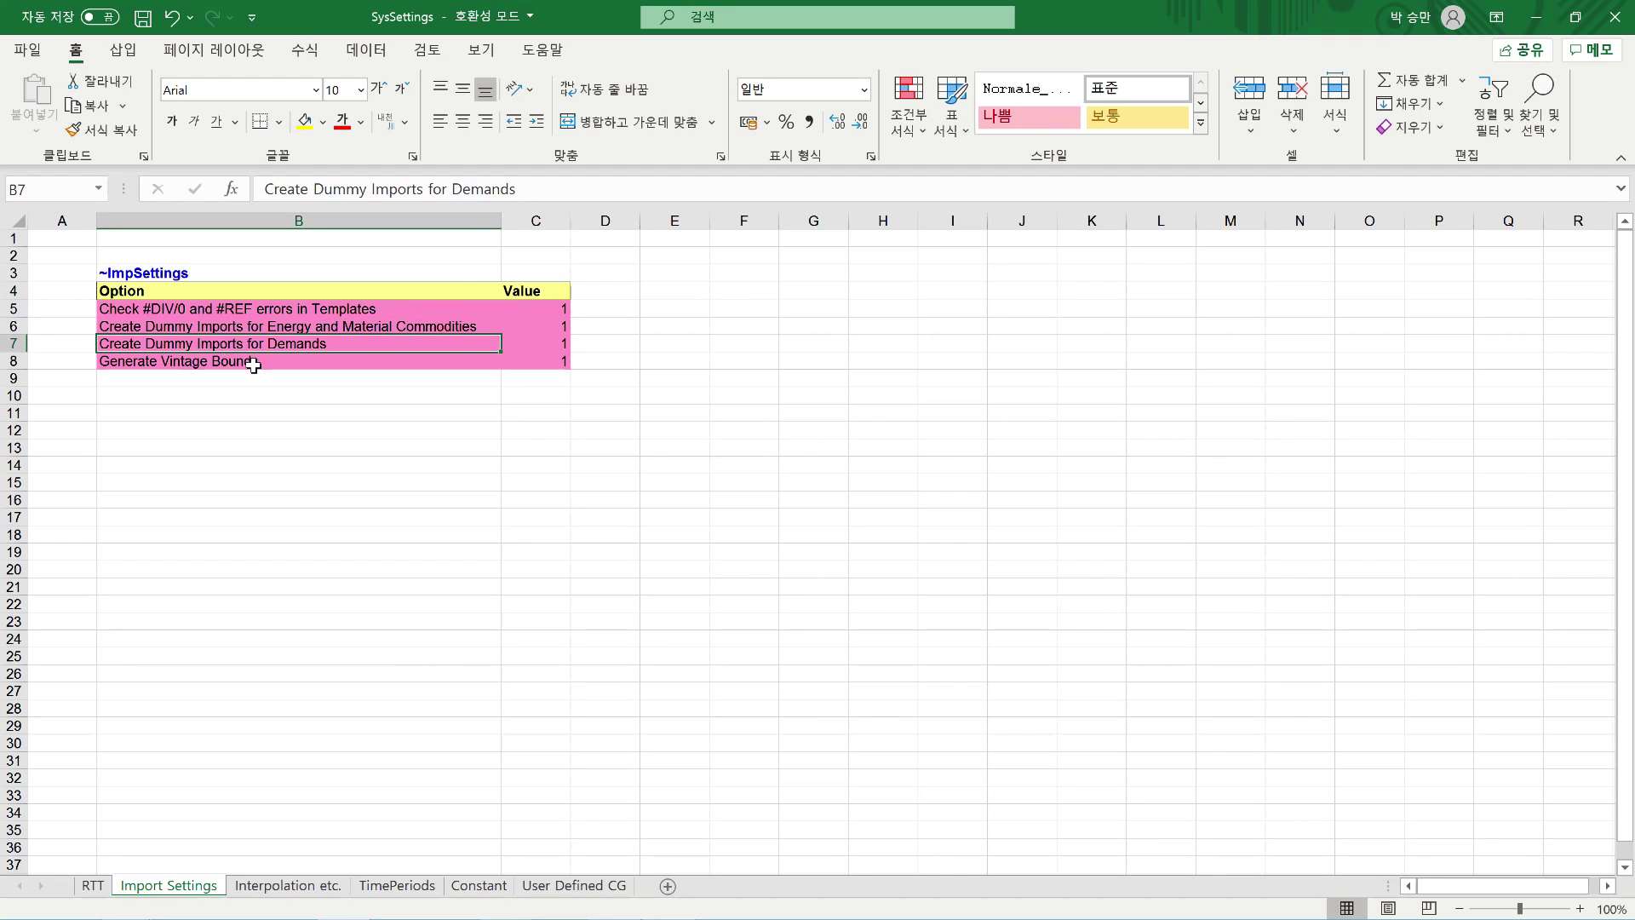
# View the Dmy Imp Prices table on the Interpolation etc. sheet, and check the Create Dummy Imports for Demands value on Import Settings
pyautogui.click(322, 888)
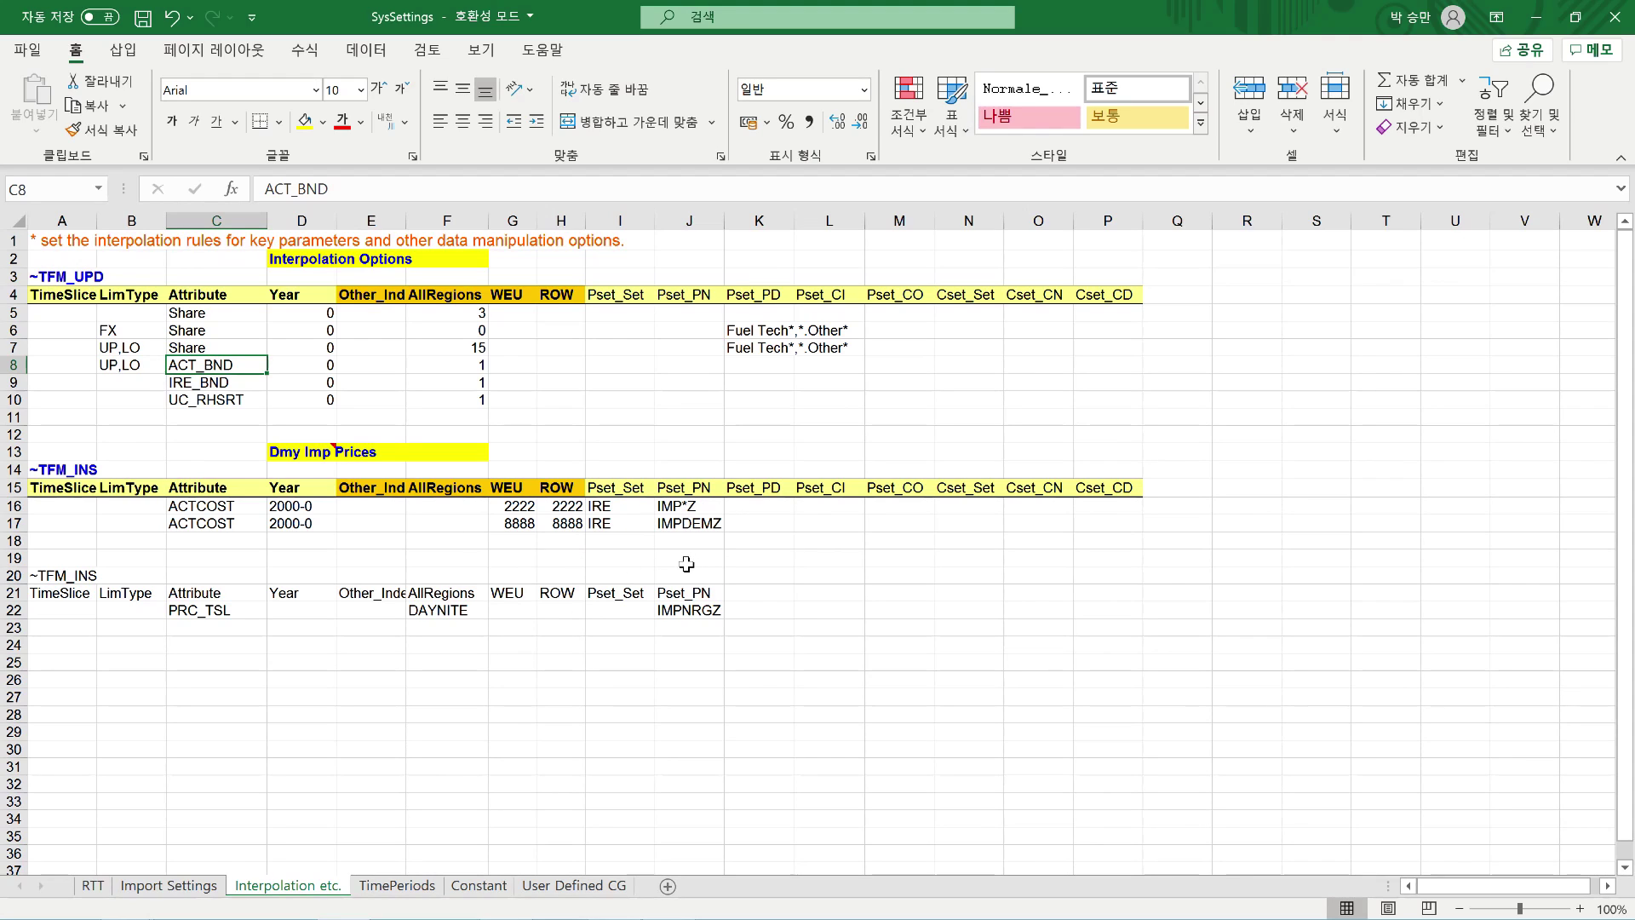
pyautogui.click(179, 887)
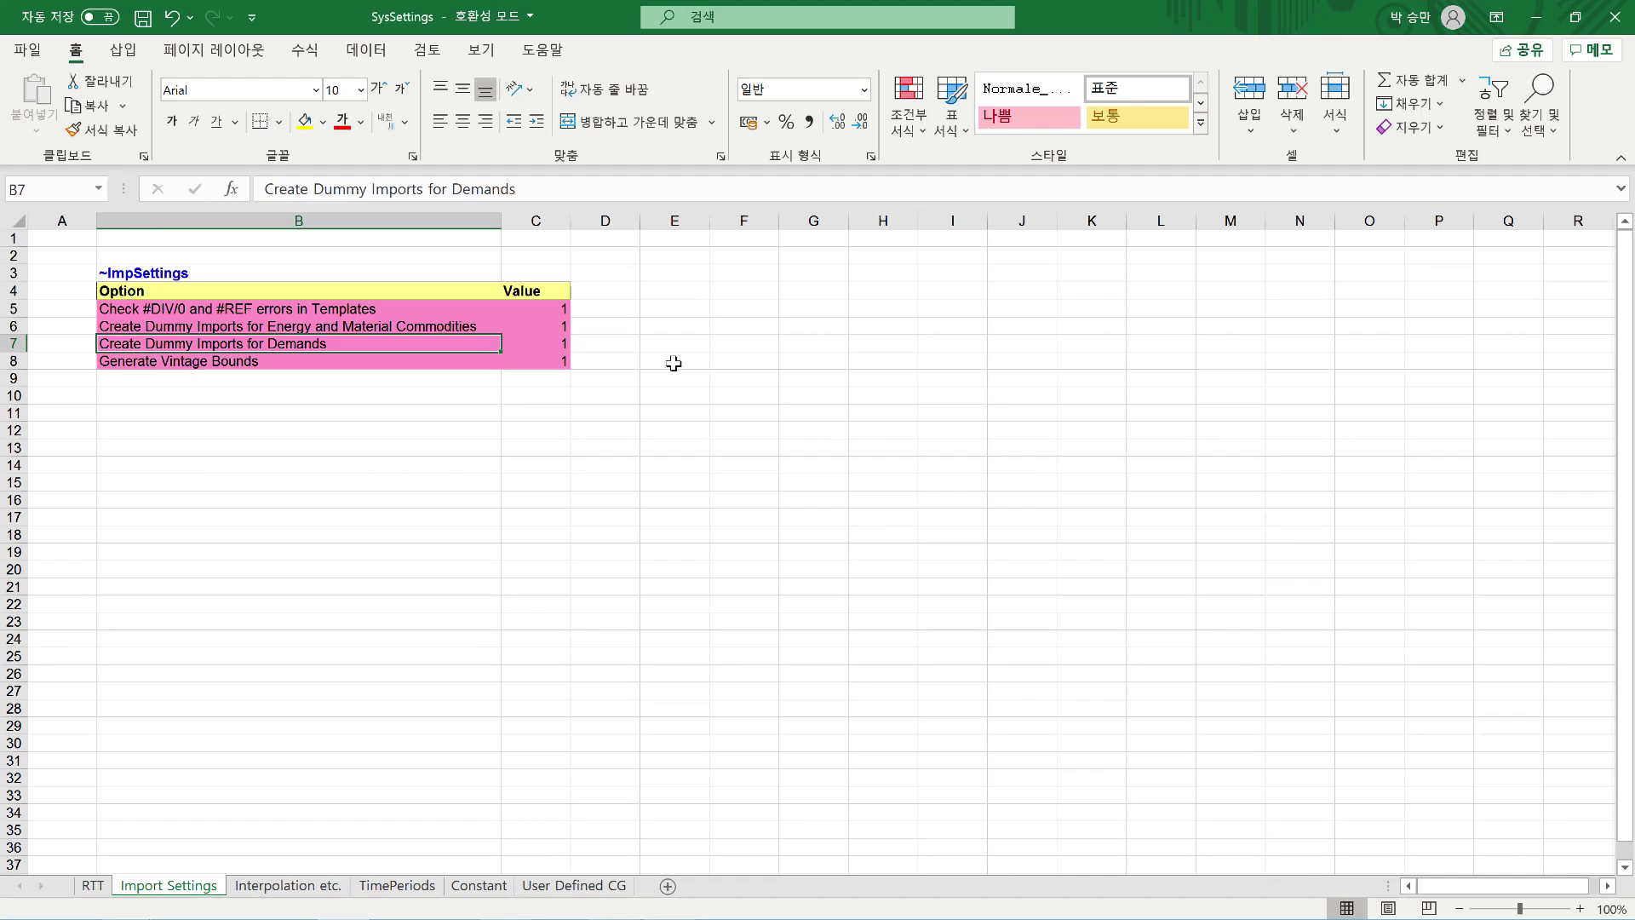
pyautogui.click(564, 343)
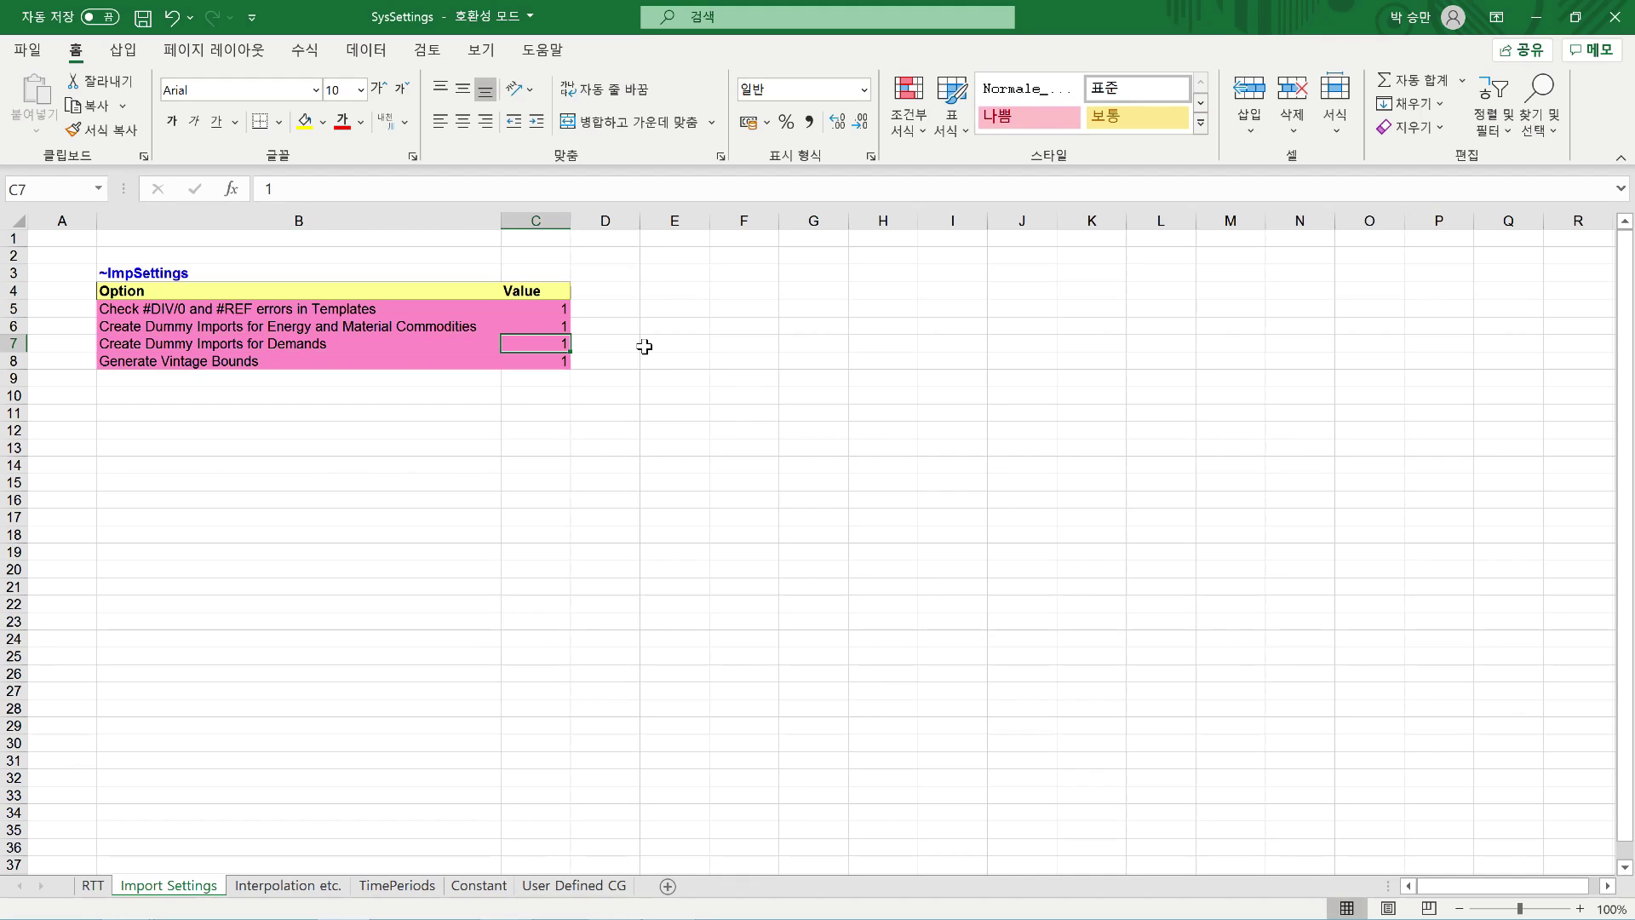
# Check the values of the Create Dummy Imports options, and examine the Generate Vintage Bounds option with its value
pyautogui.press('Up')
pyautogui.click(553, 344)
pyautogui.click(329, 365)
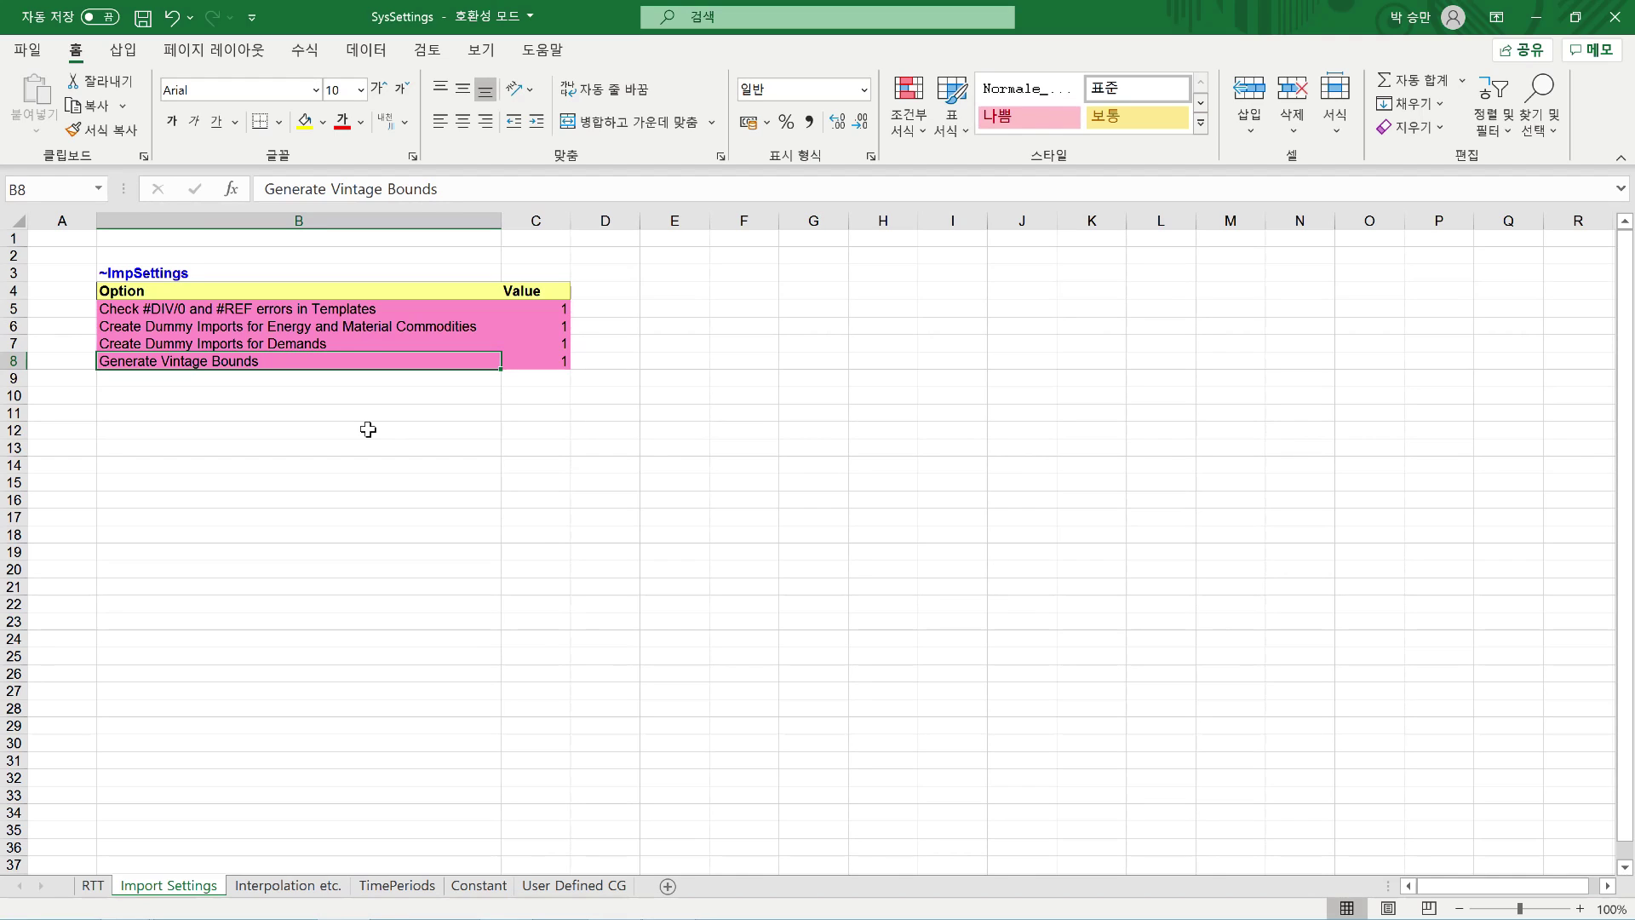
pyautogui.click(558, 361)
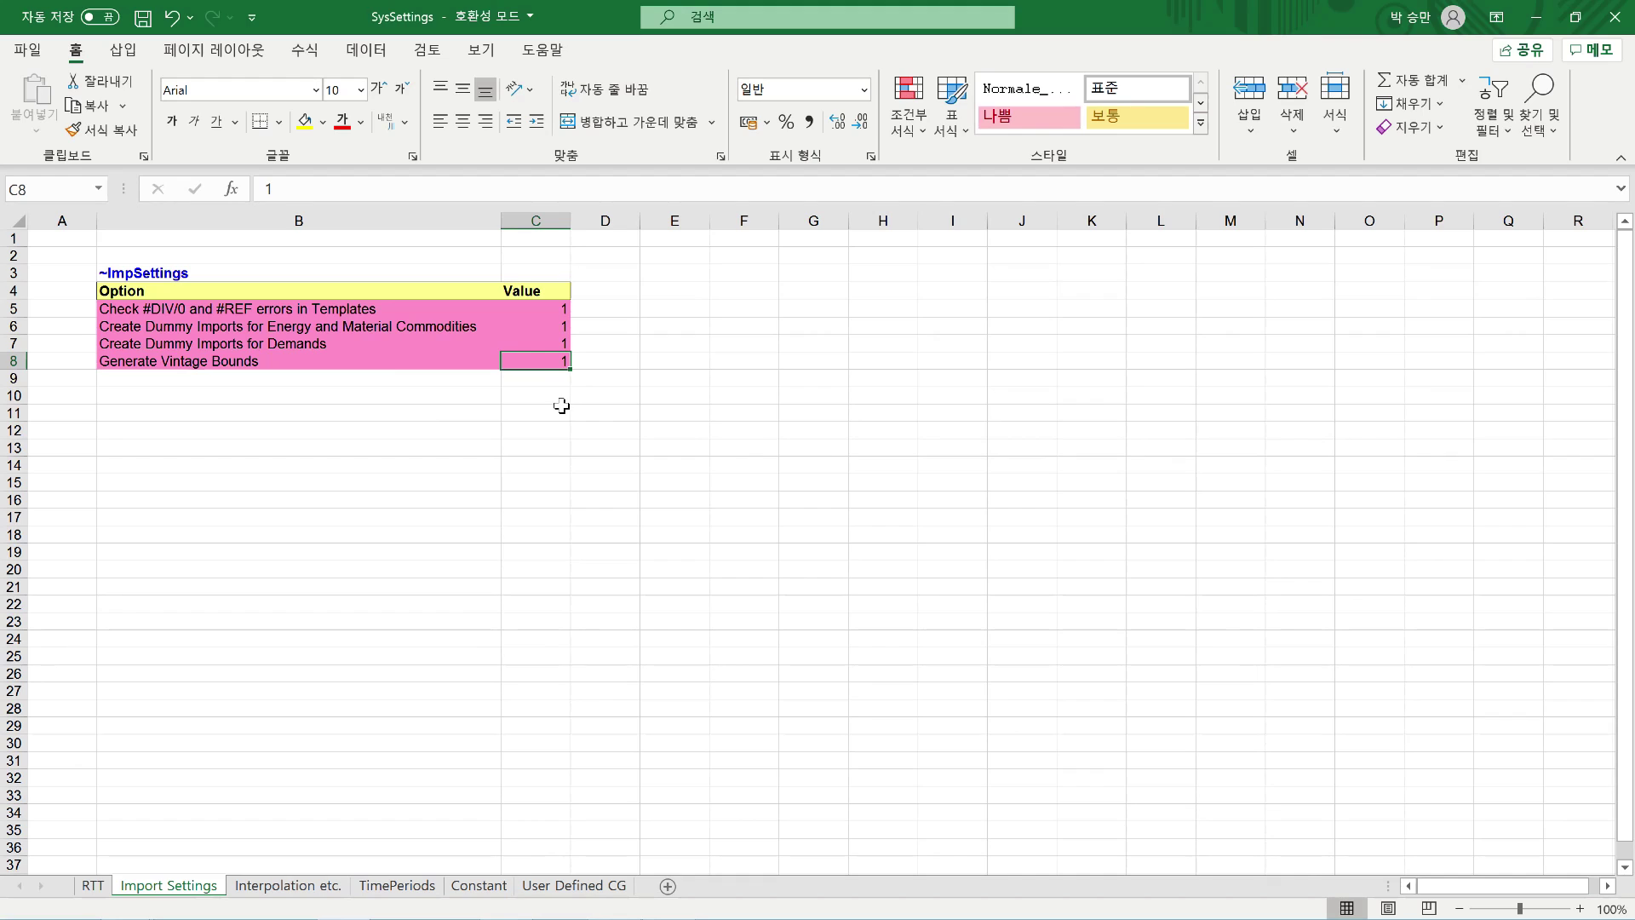
pyautogui.click(201, 358)
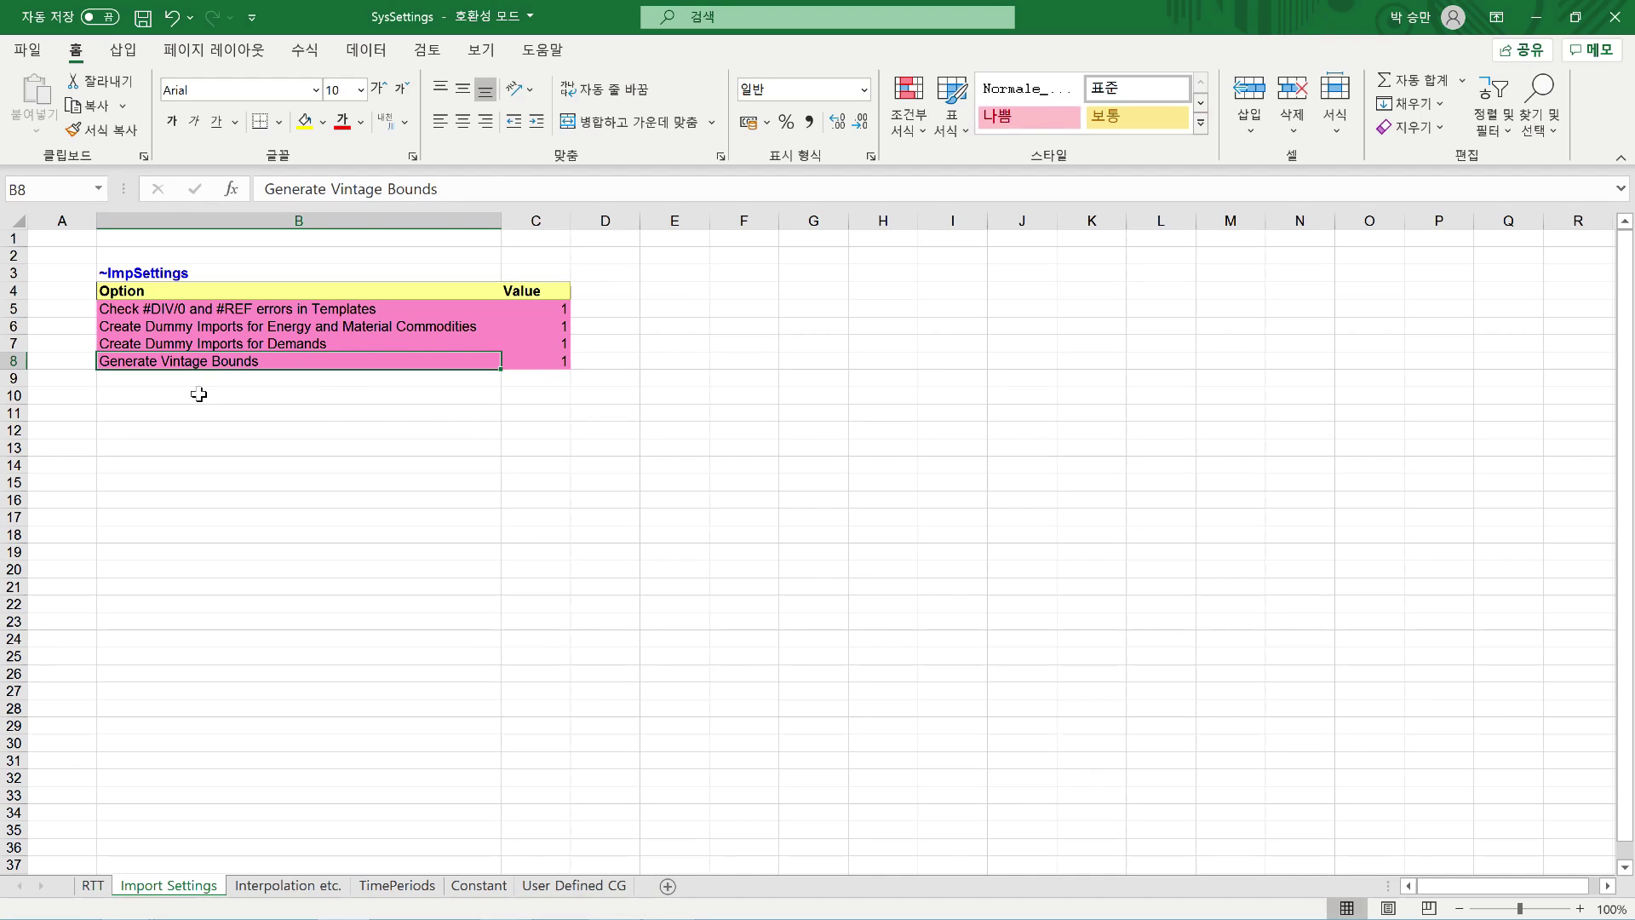
pyautogui.click(357, 383)
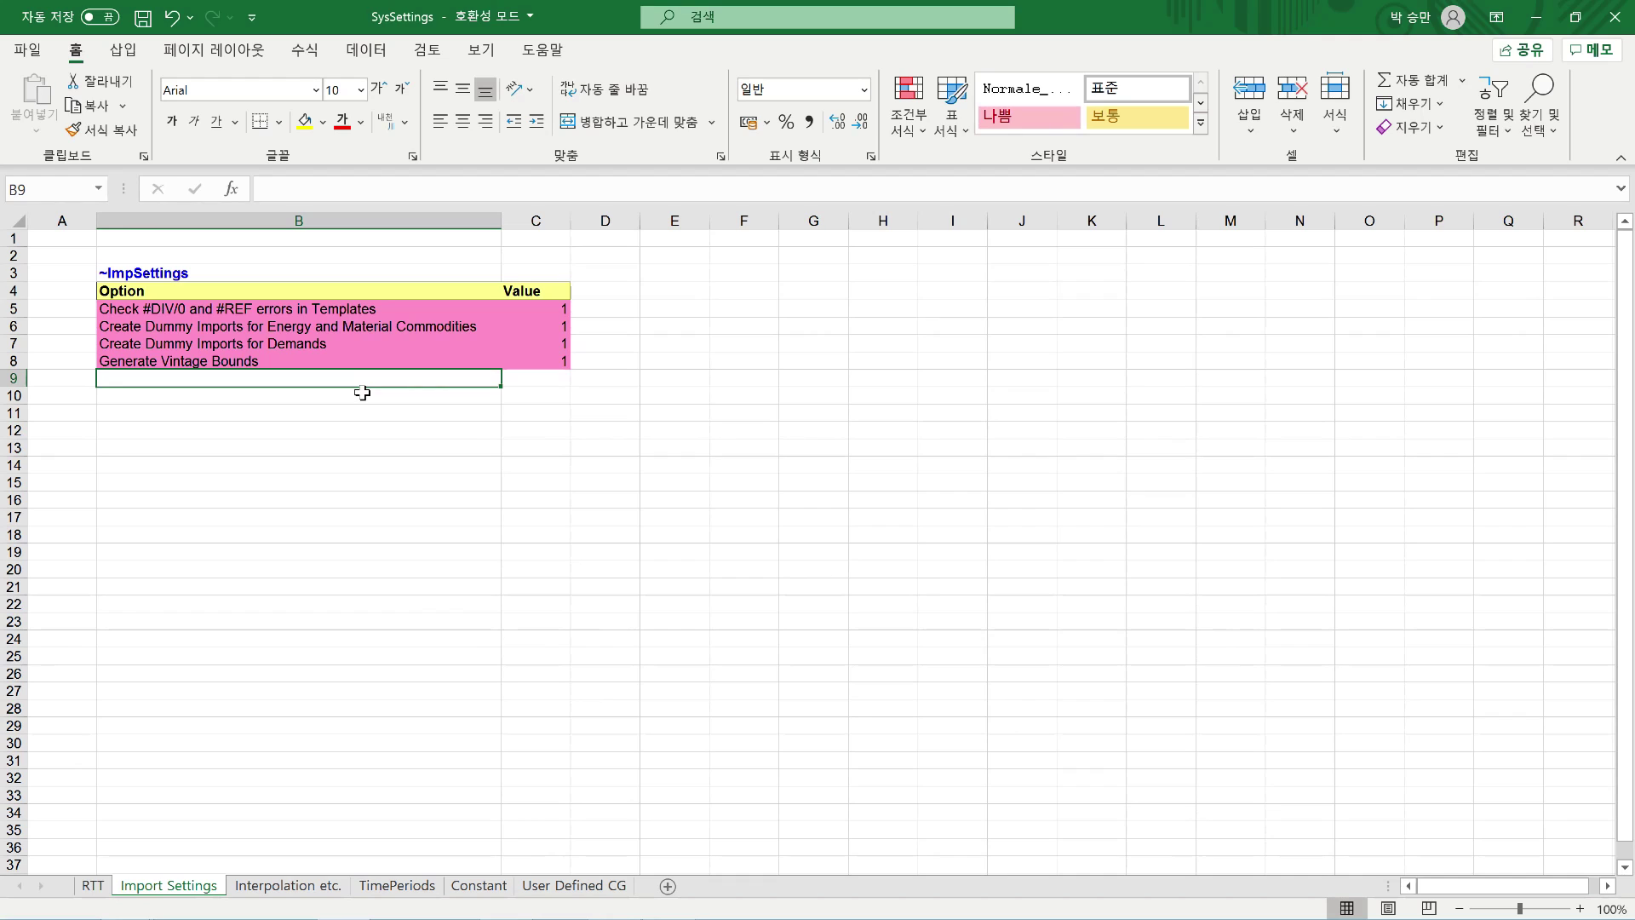
# Review the four import options as a whole, from Check #DIV/0 and #REF errors in Templates through Generate Vintage Bounds
pyautogui.moveTo(364, 311); pyautogui.dragTo(361, 359)
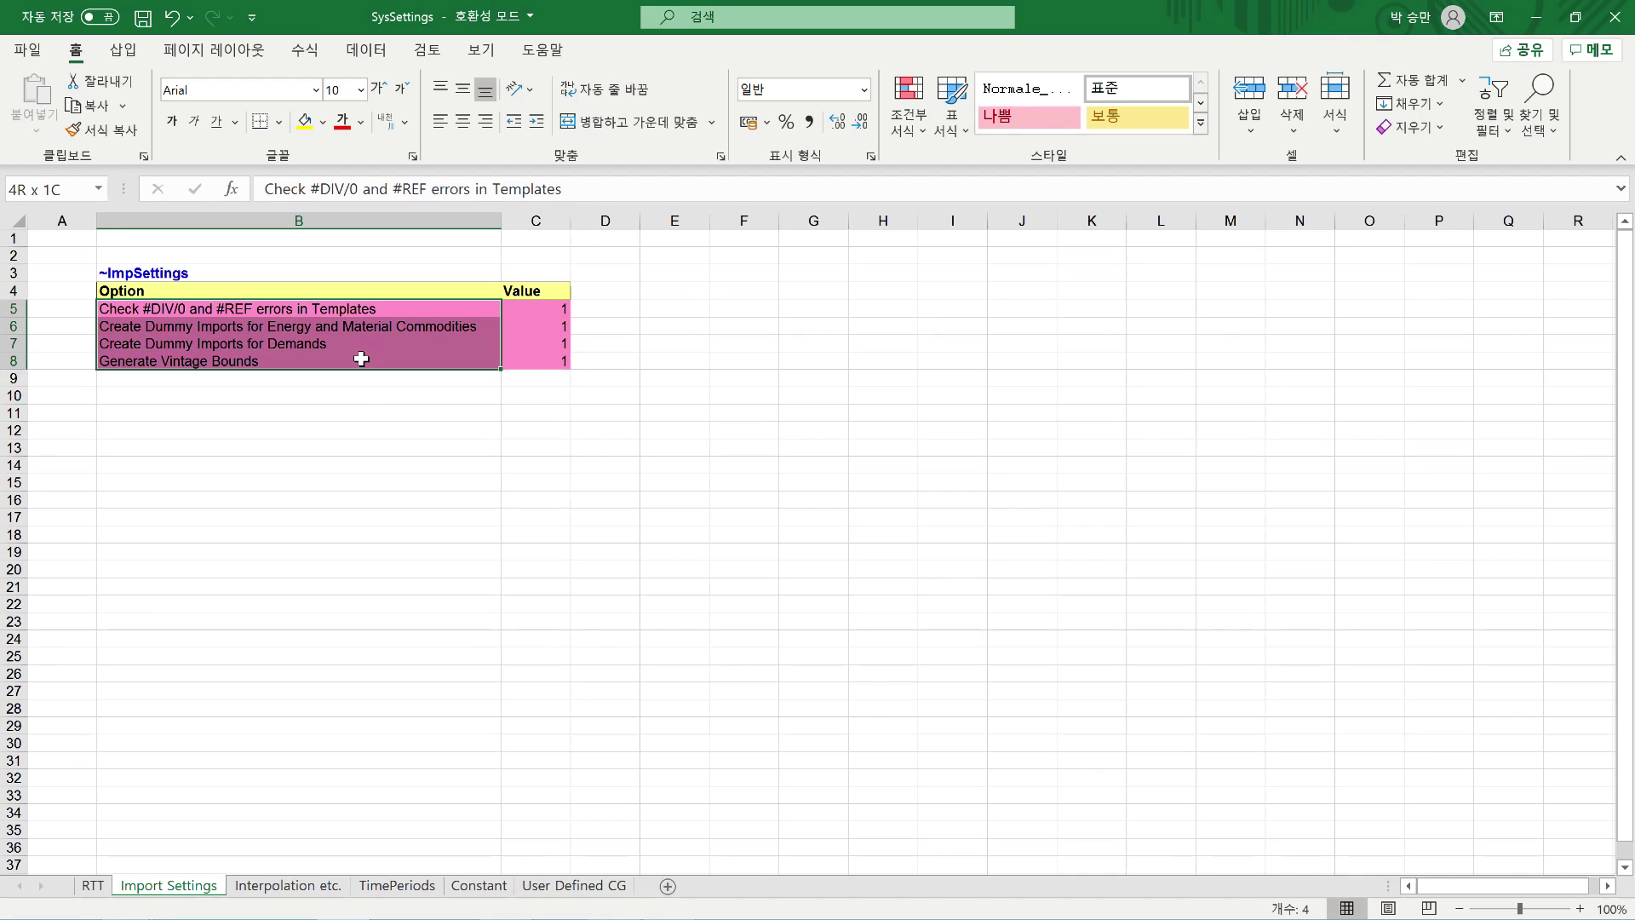
pyautogui.click(323, 411)
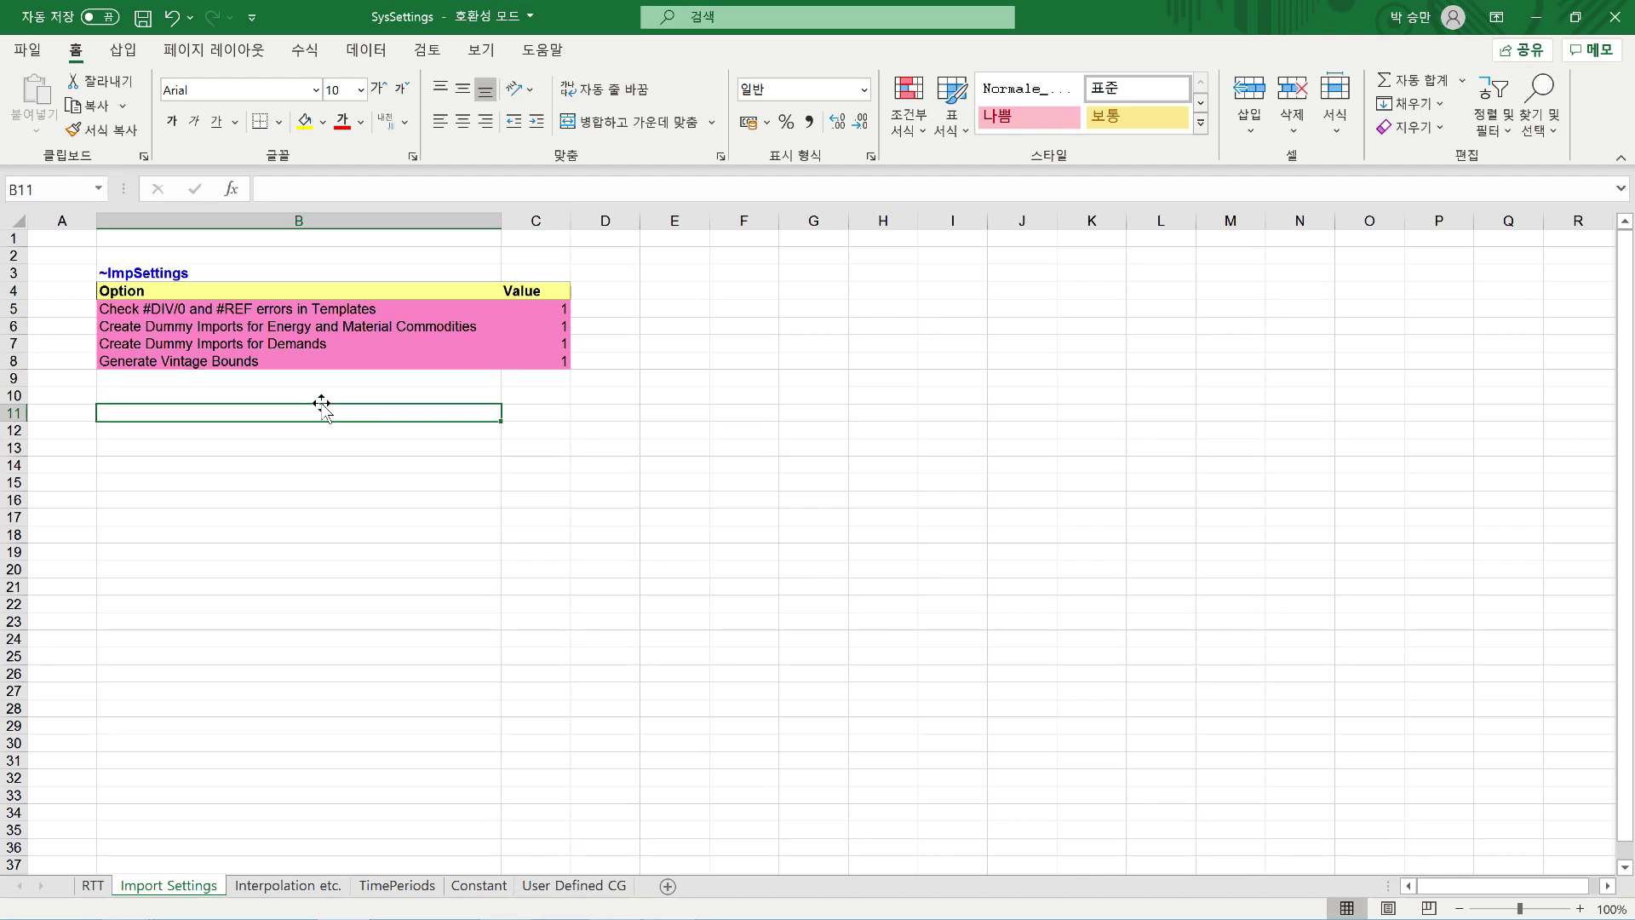
pyautogui.moveTo(309, 361); pyautogui.dragTo(308, 313)
pyautogui.click(316, 462)
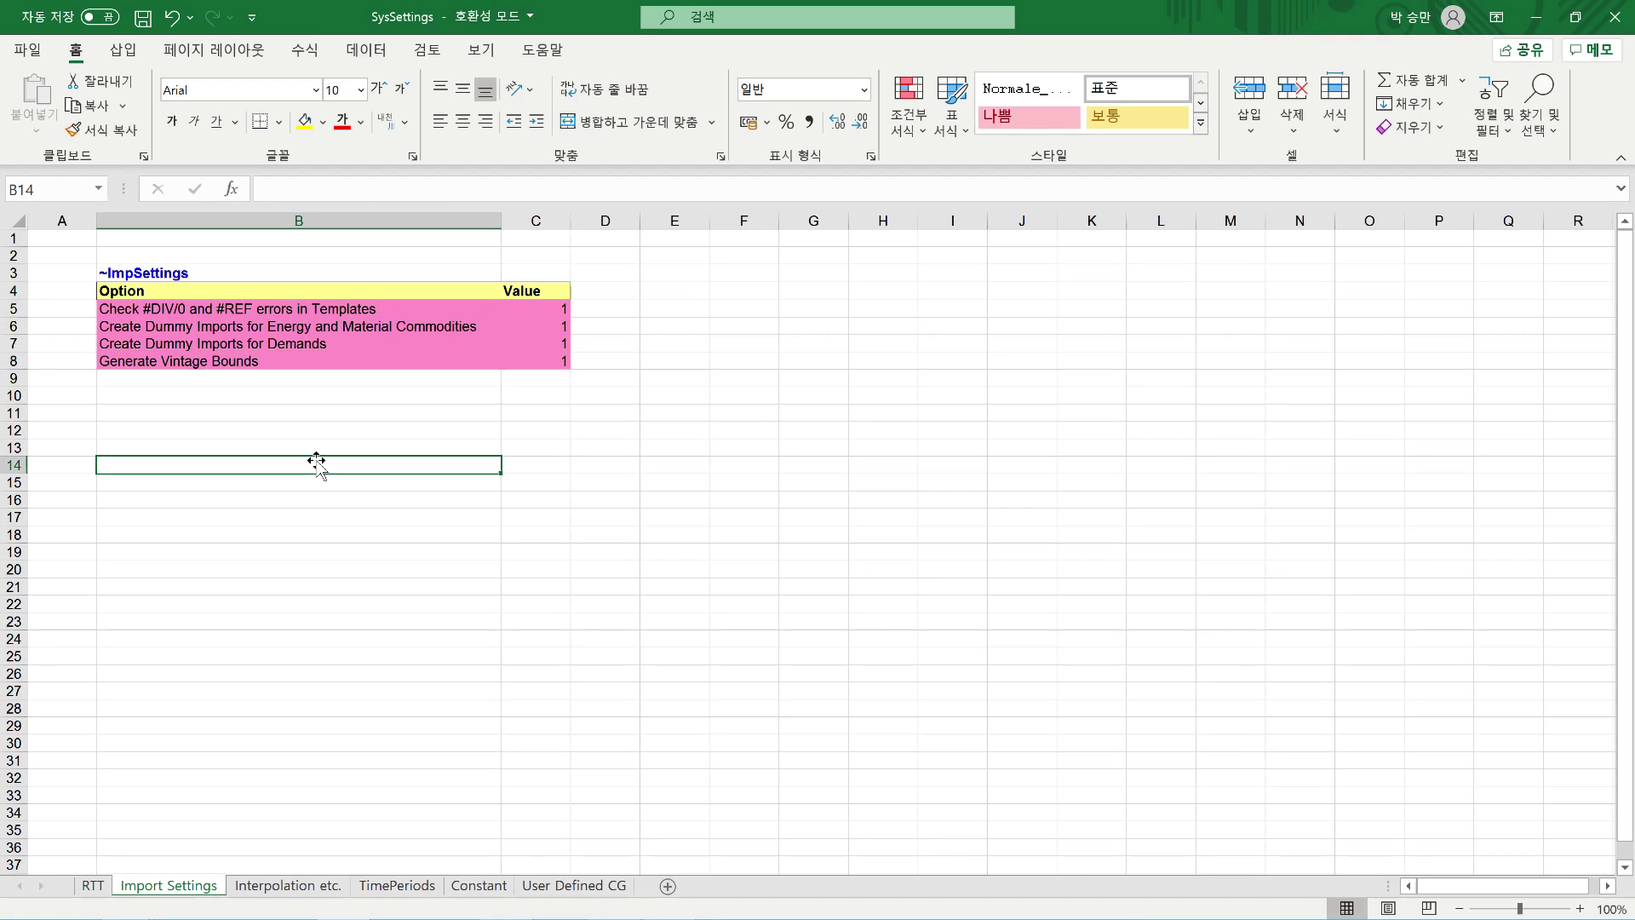